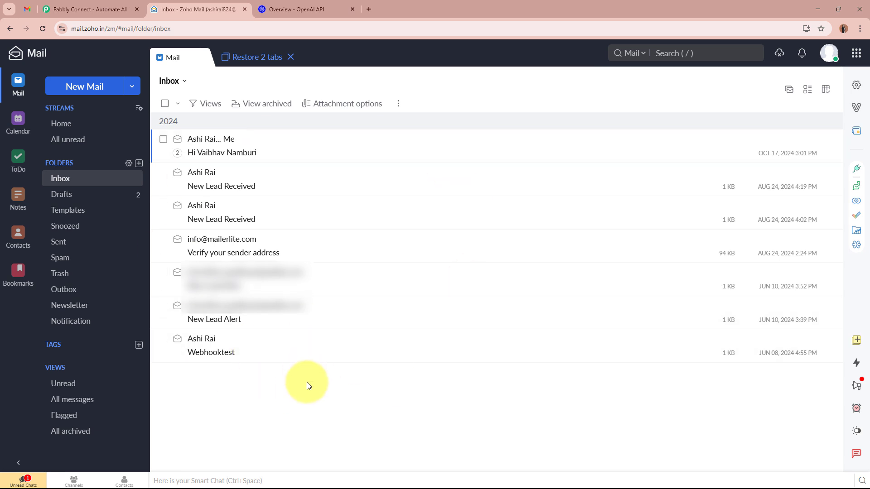
View the OpenAI developer platform page and switch to the Pabbly Connect website.
left_click(311, 6)
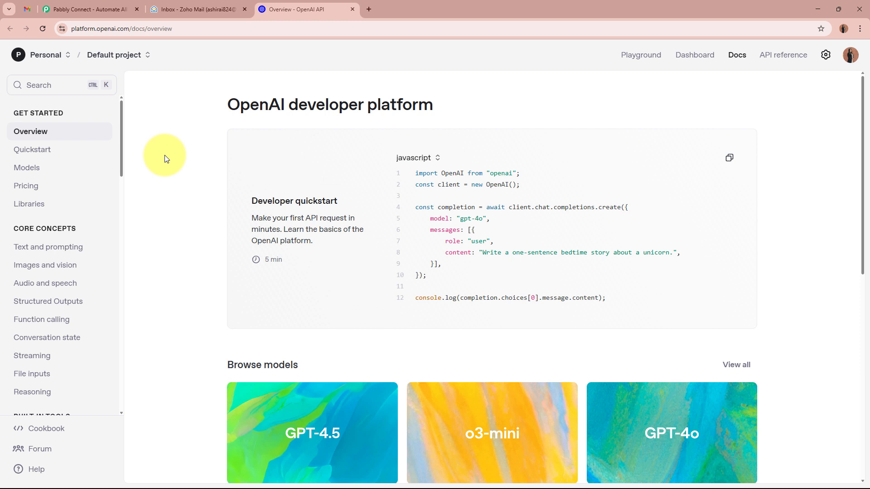
left_click(77, 10)
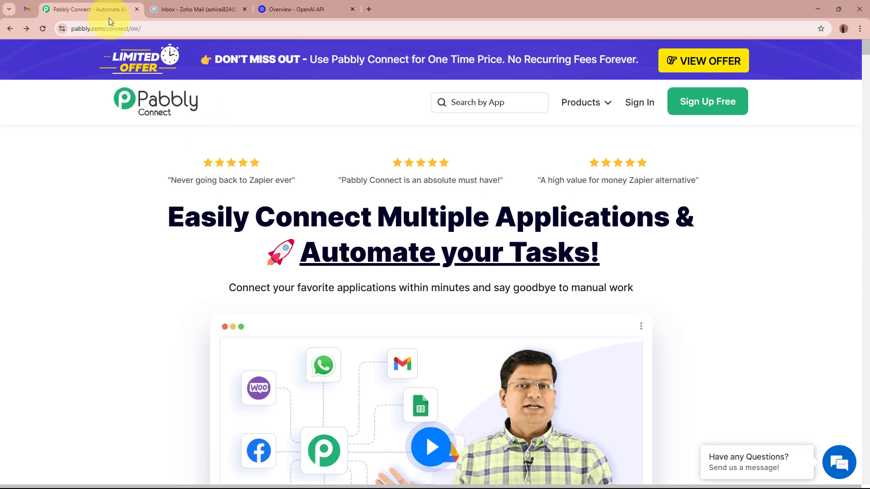
left_click(74, 28)
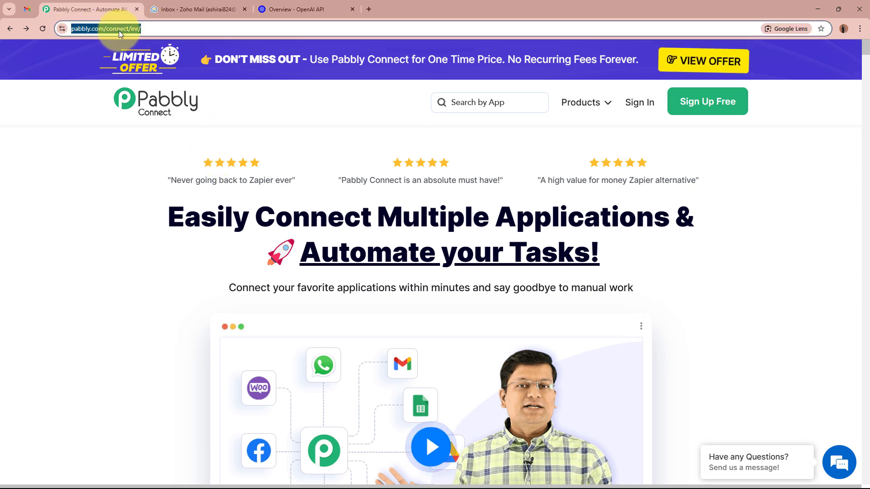
left_click(204, 160)
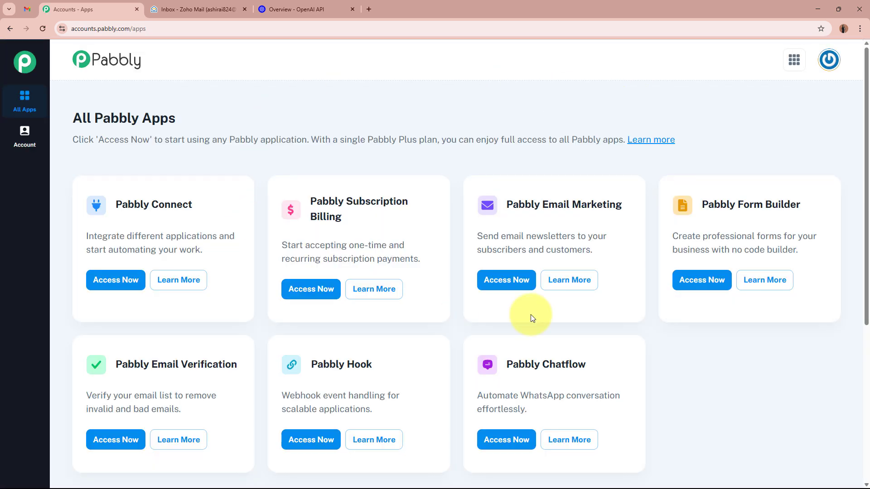
Access the Pabbly Connect app from the All Pabbly Apps page.
left_click_drag(71, 121, 241, 120)
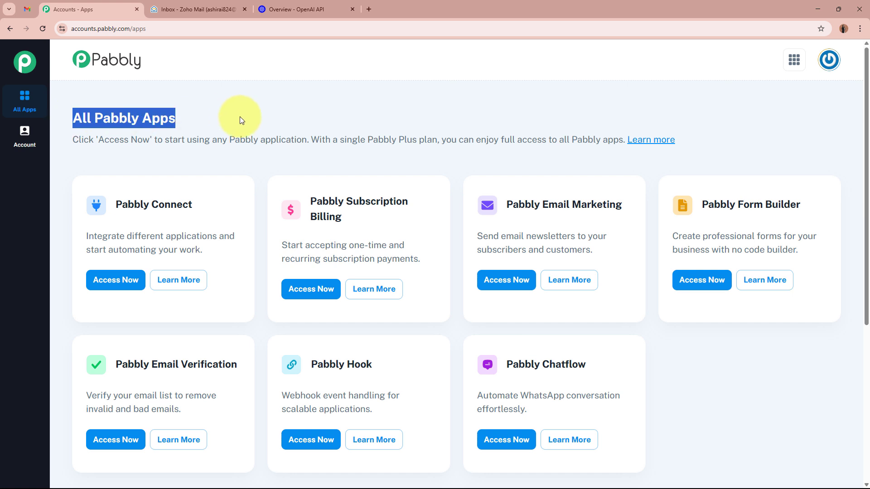
left_click(240, 116)
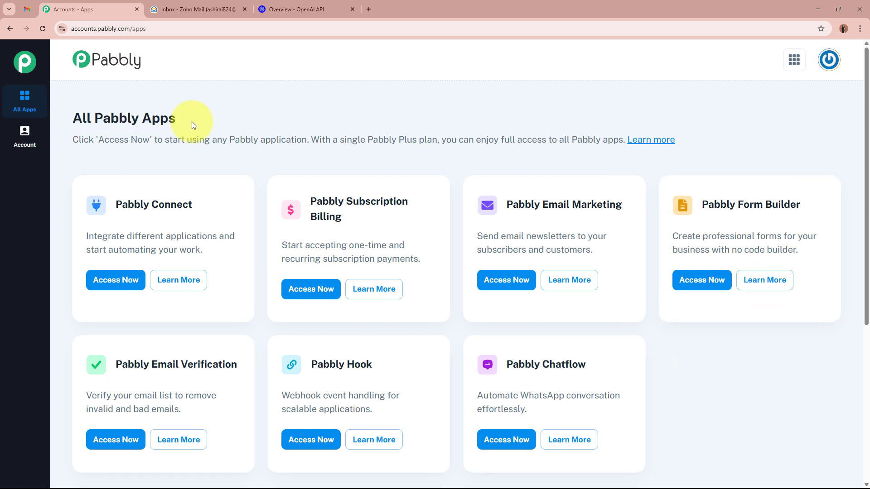
left_click_drag(113, 204, 231, 207)
left_click(231, 207)
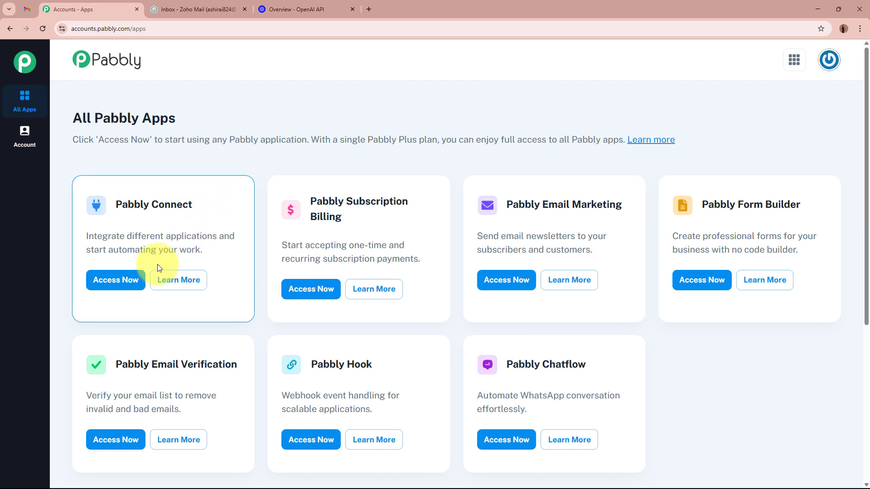
left_click(118, 280)
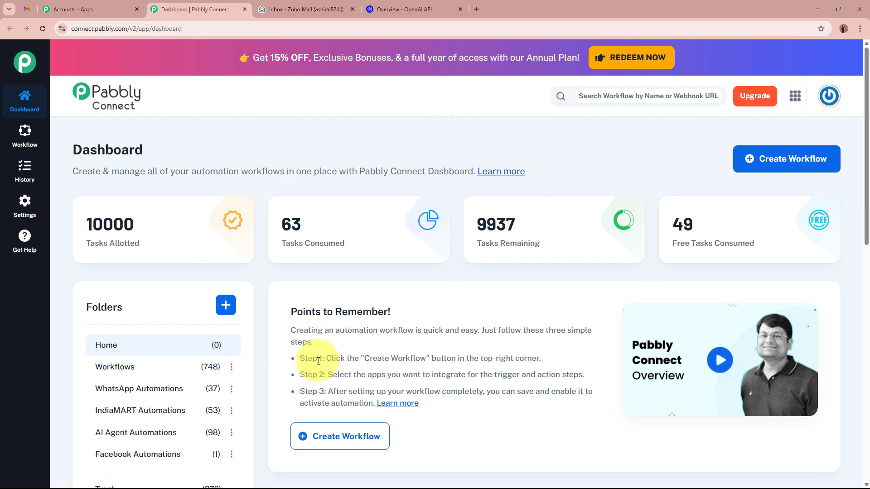
Start a new workflow from the dashboard and name it "AI Agent to Auto Reply on Zoho Mail".
left_click_drag(74, 171, 256, 171)
left_click(258, 172)
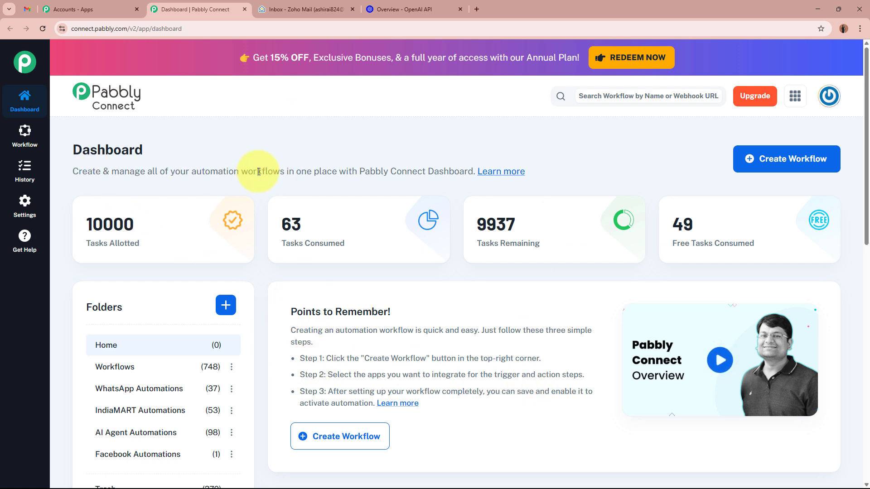
left_click_drag(314, 360, 517, 358)
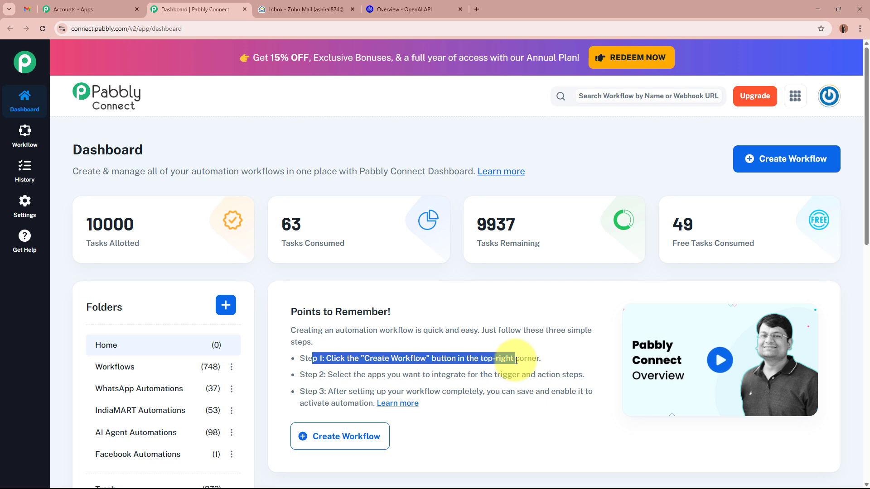
left_click(516, 358)
left_click(804, 158)
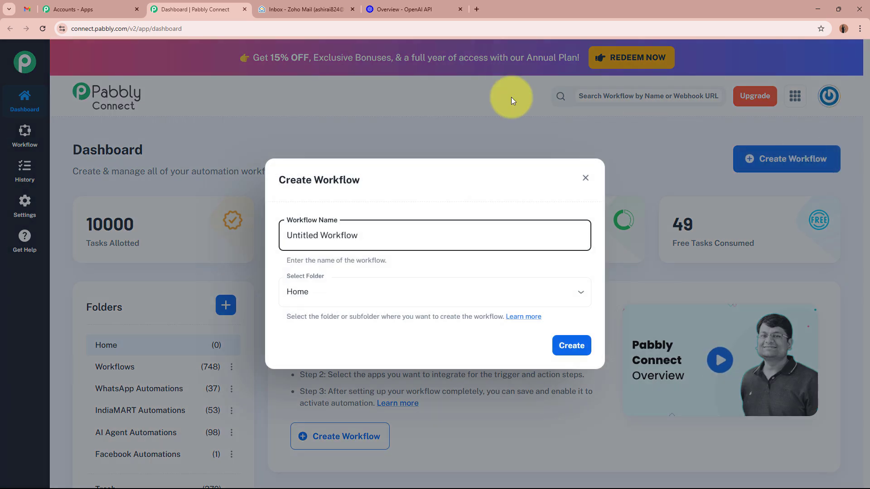
left_click_drag(437, 235, 224, 232)
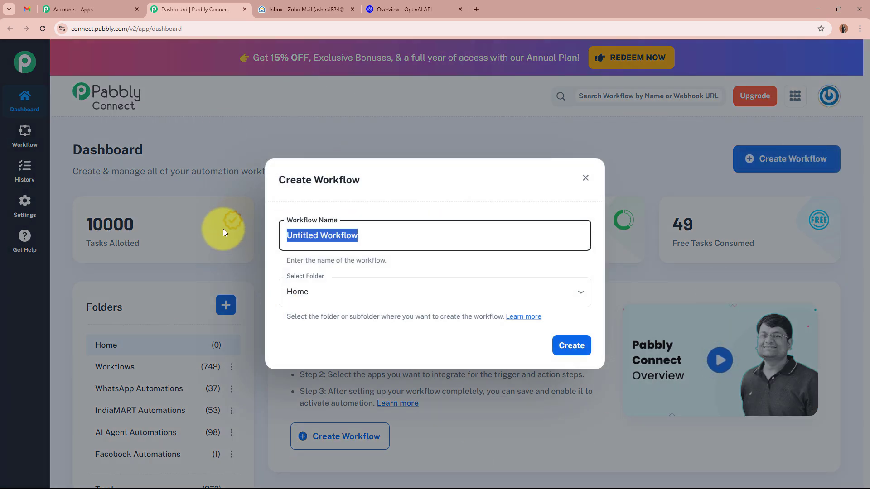
key("BackSpace")
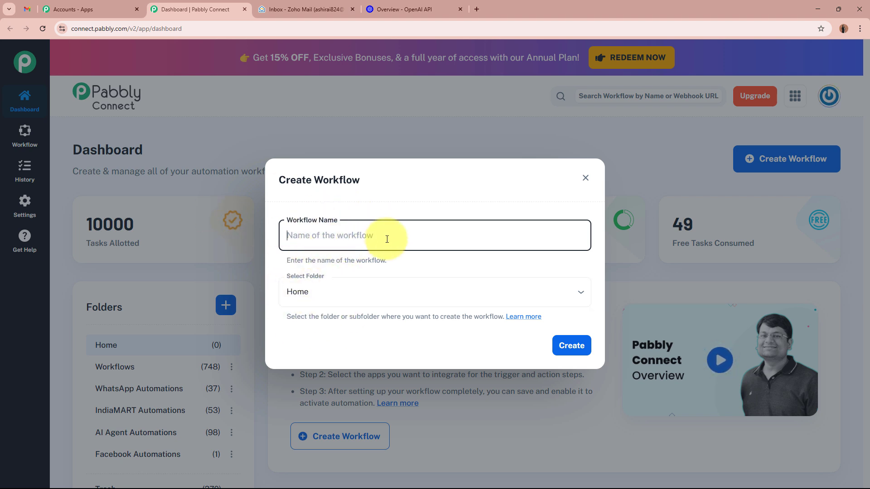
type("AI Agent to Auto Reply on Zoho Mail")
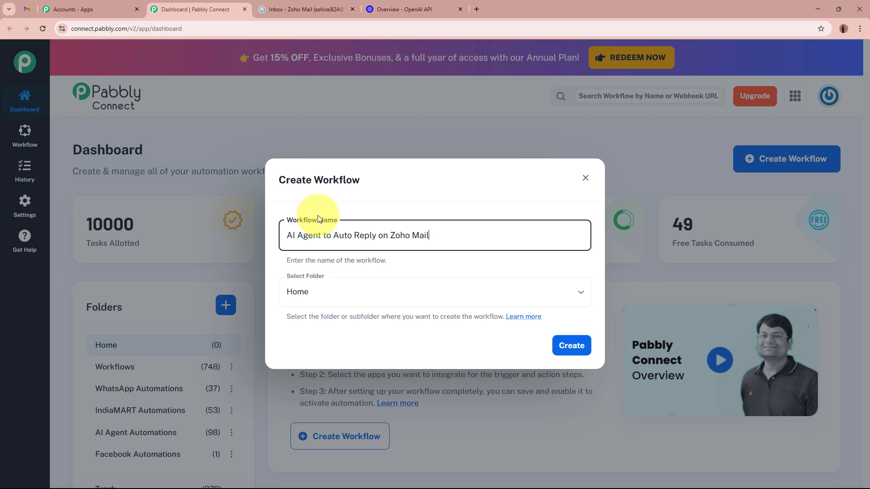
left_click_drag(288, 234, 443, 233)
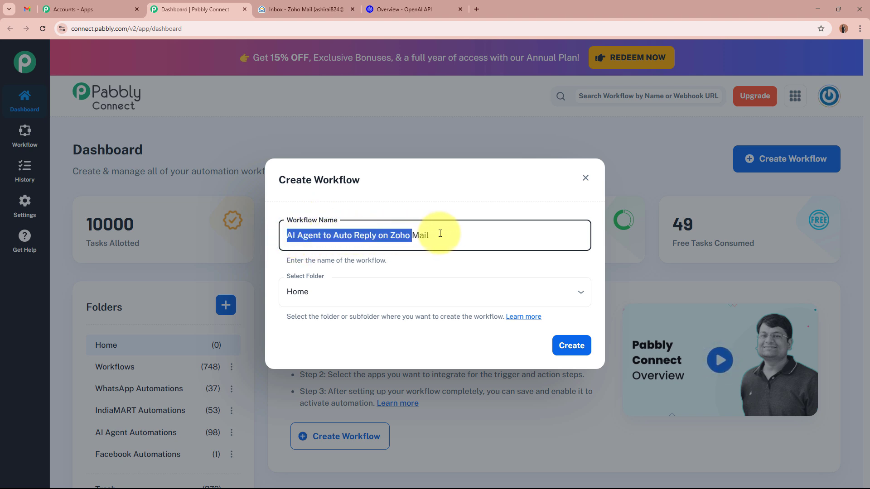
left_click(444, 233)
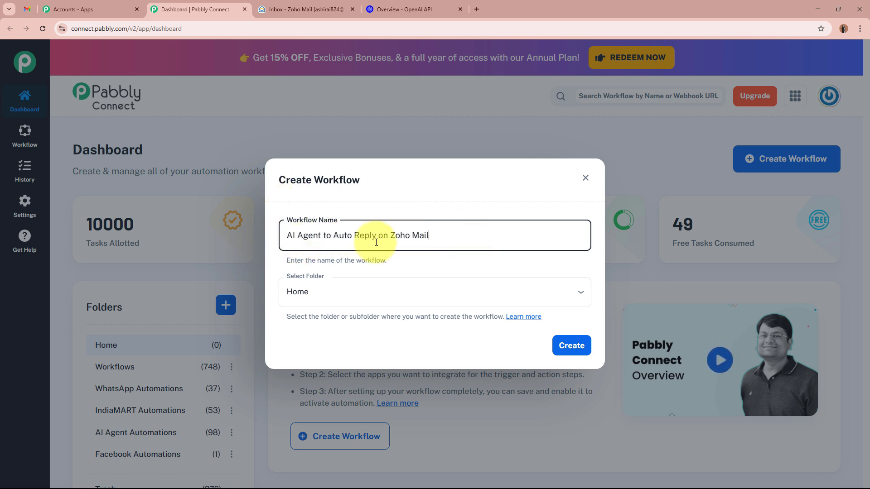
left_click_drag(292, 234, 417, 230)
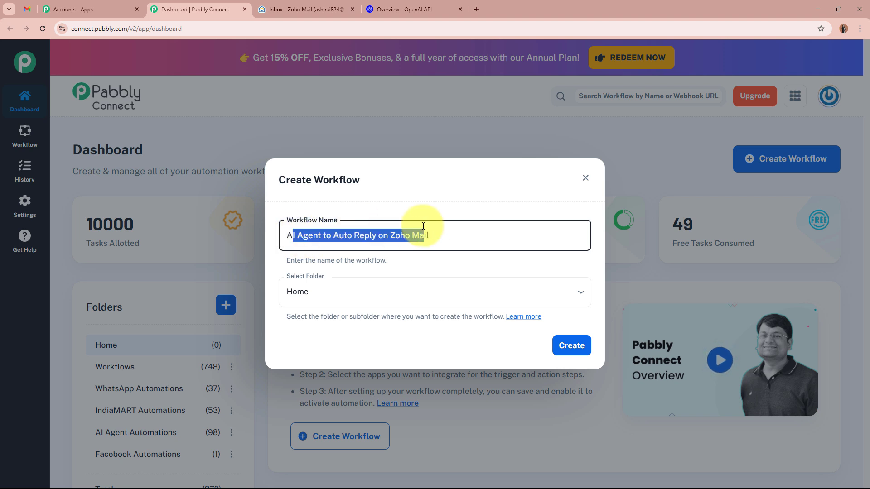
left_click(418, 229)
Choose the AI Agent Automations folder for the workflow and create it.
left_click(330, 292)
left_click(357, 266)
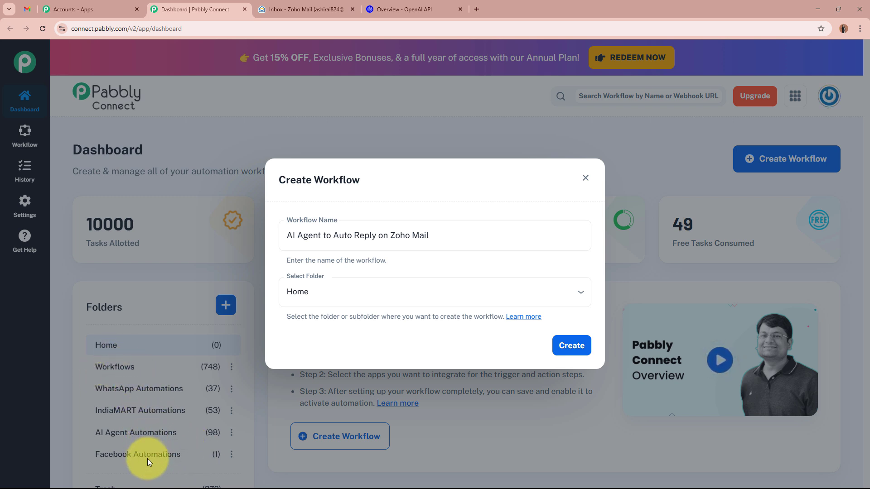
left_click_drag(432, 234, 305, 244)
left_click(398, 266)
left_click(389, 295)
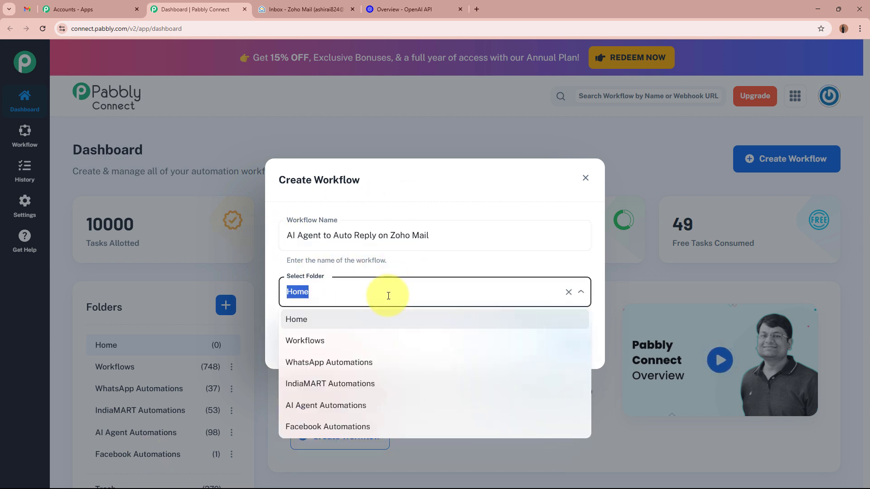
left_click(326, 405)
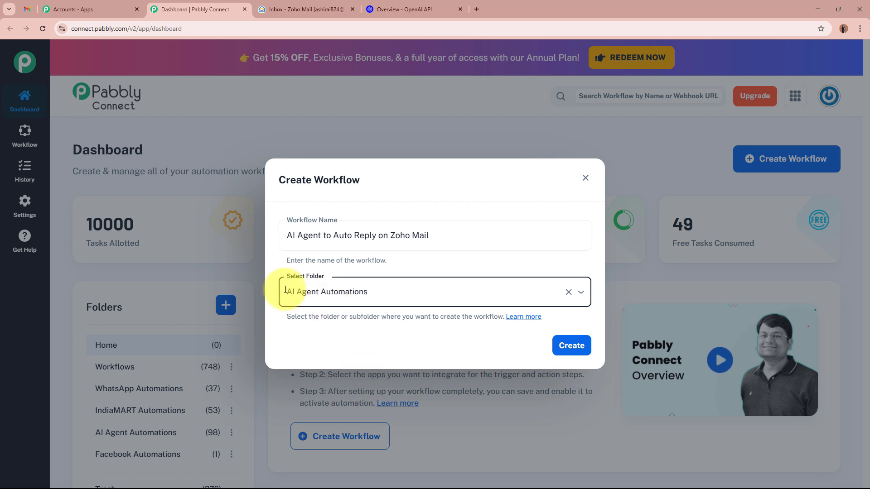
left_click(329, 291)
left_click_drag(329, 291, 417, 271)
left_click(431, 266)
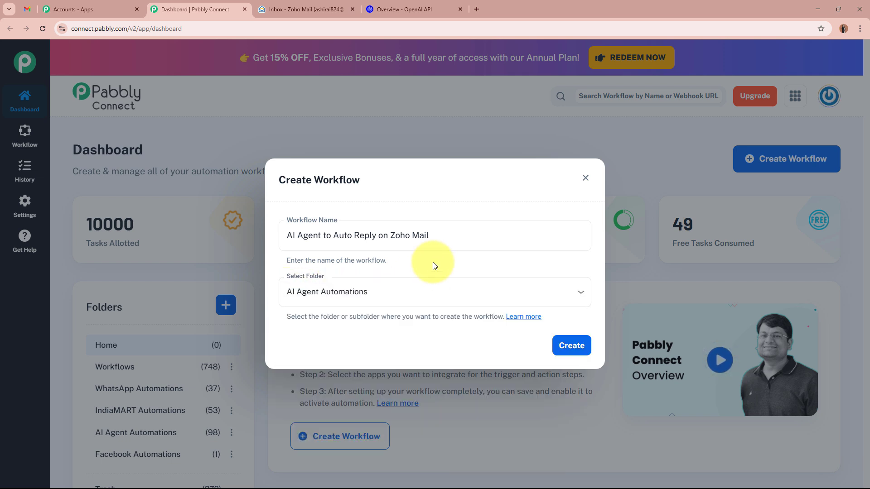
left_click(346, 226)
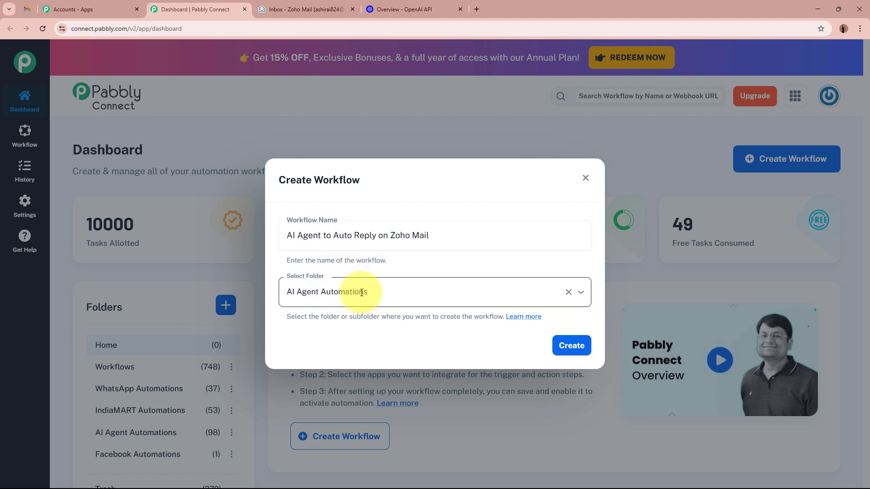
left_click(580, 349)
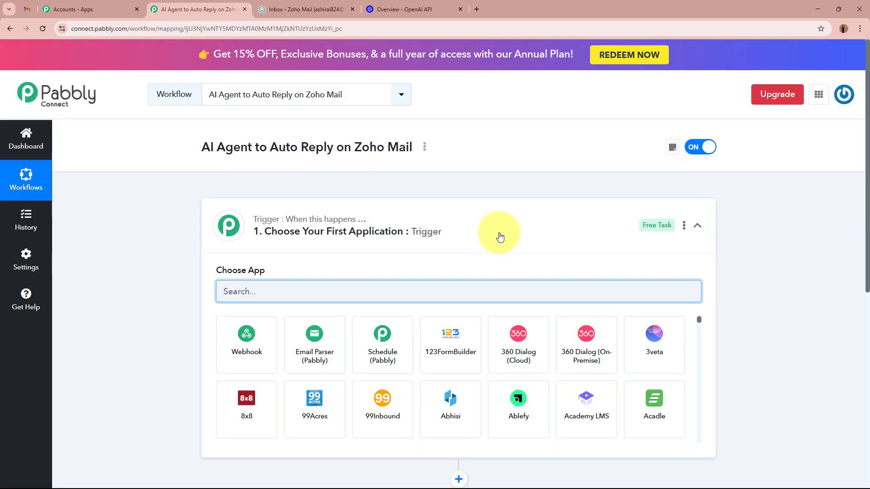
Search for Zoho Mail and choose it as the workflow's trigger application.
left_click(500, 236)
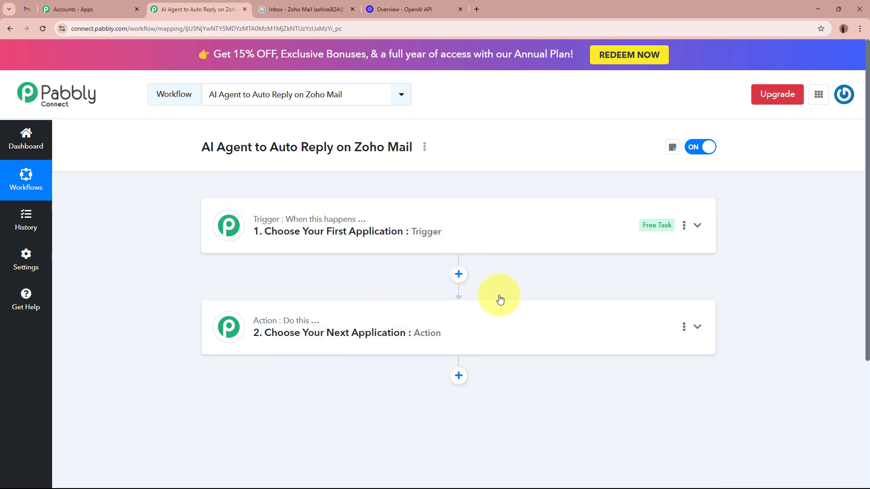
left_click(507, 237)
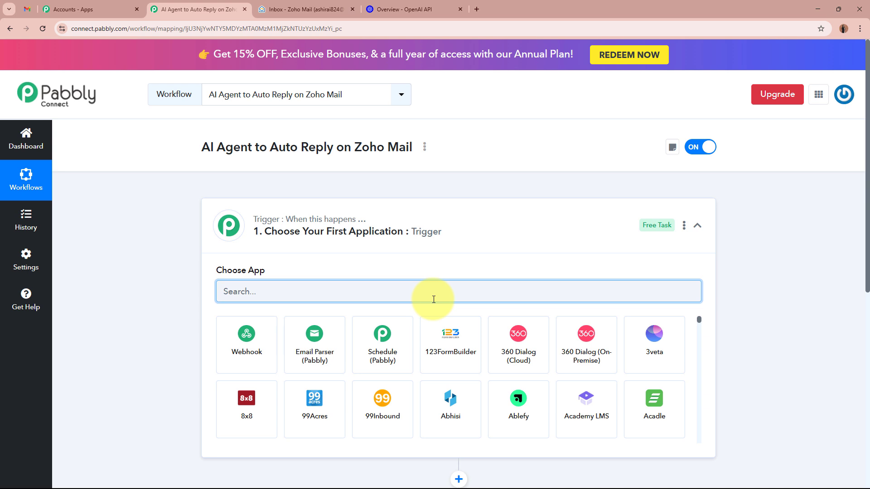
type("Z")
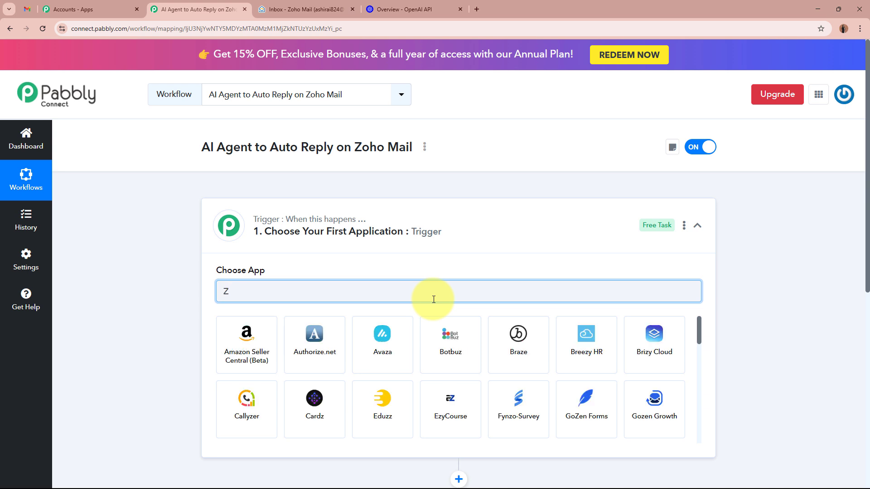
type("oho Mail")
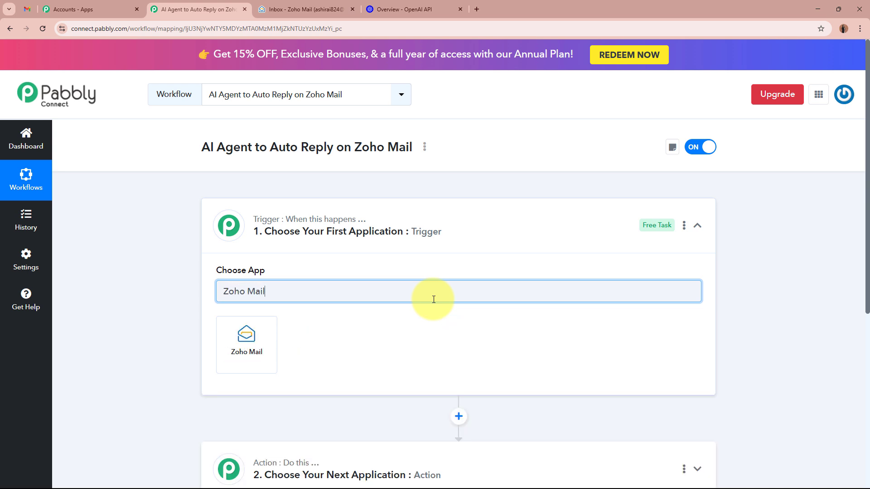
left_click(248, 352)
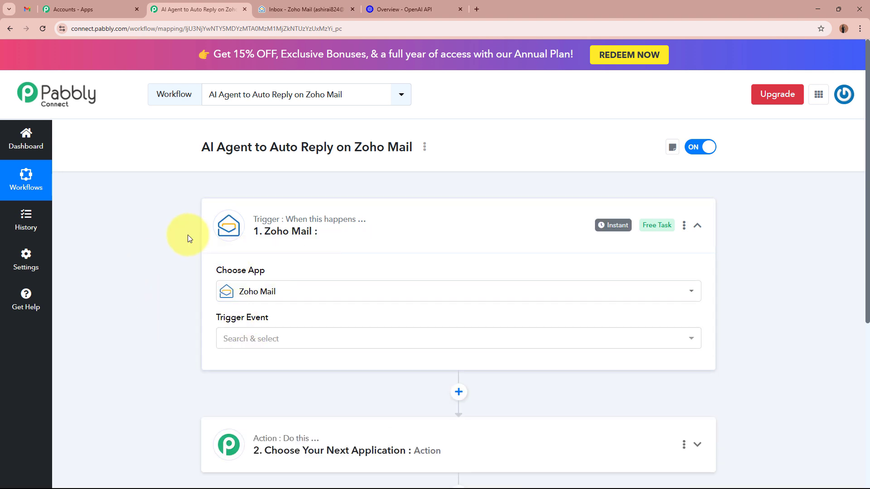
Set the Zoho Mail trigger event to New Email and review its webhook URL section.
left_click(320, 6)
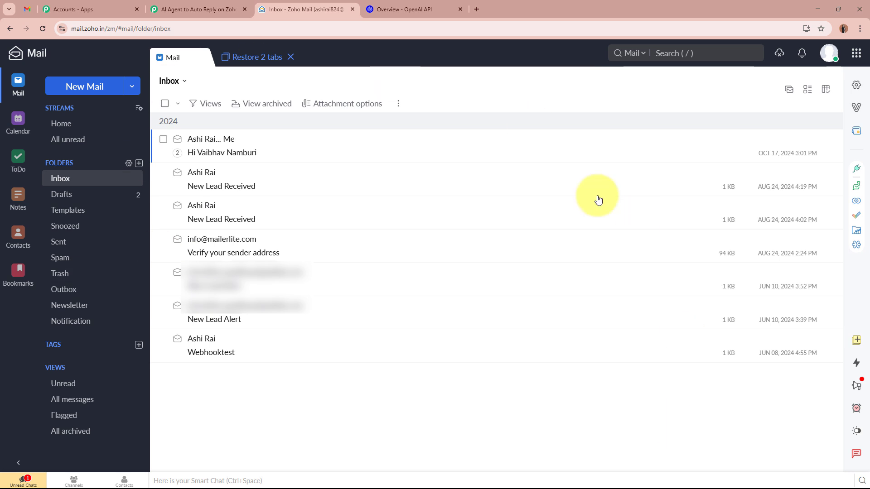
left_click(202, 9)
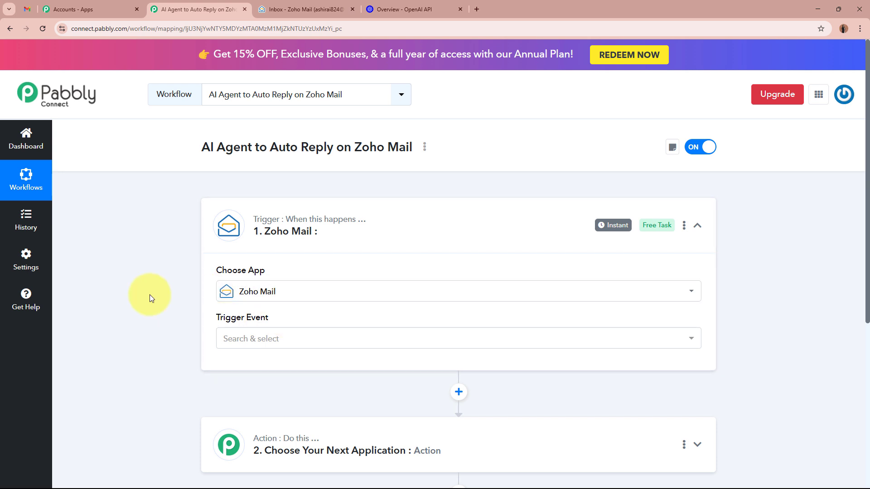
left_click(310, 344)
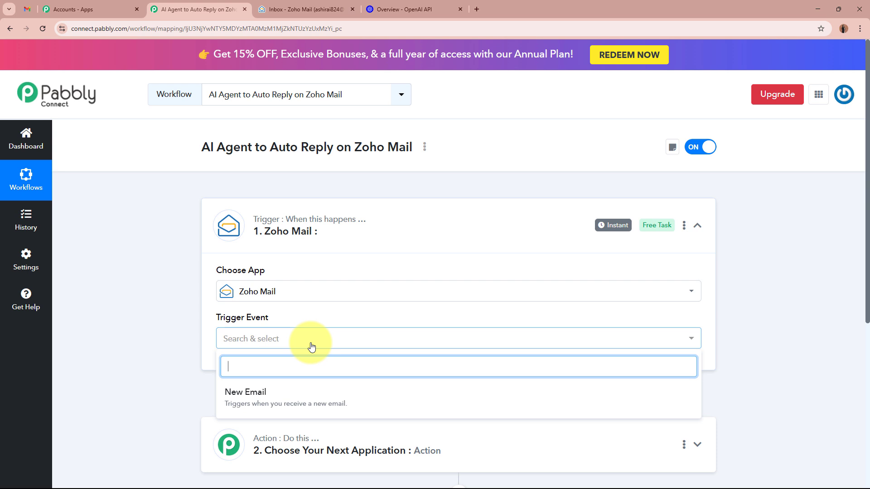
left_click(308, 398)
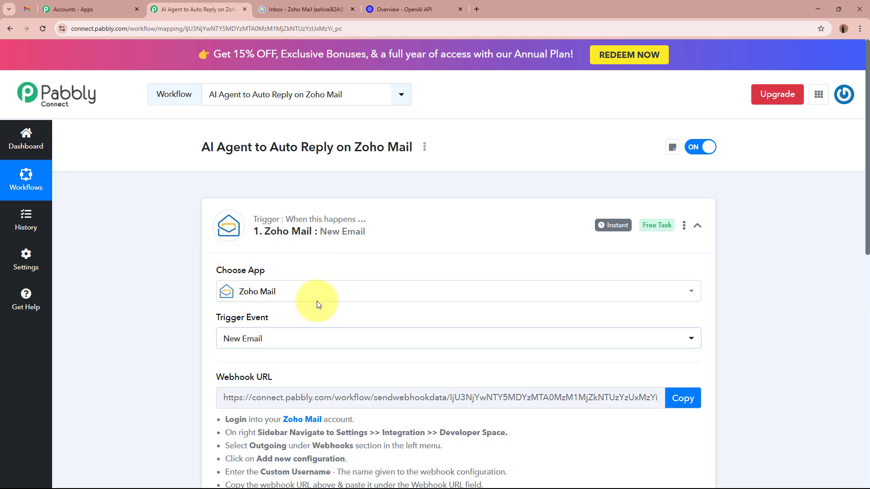
scroll(146, 324, "down", 3)
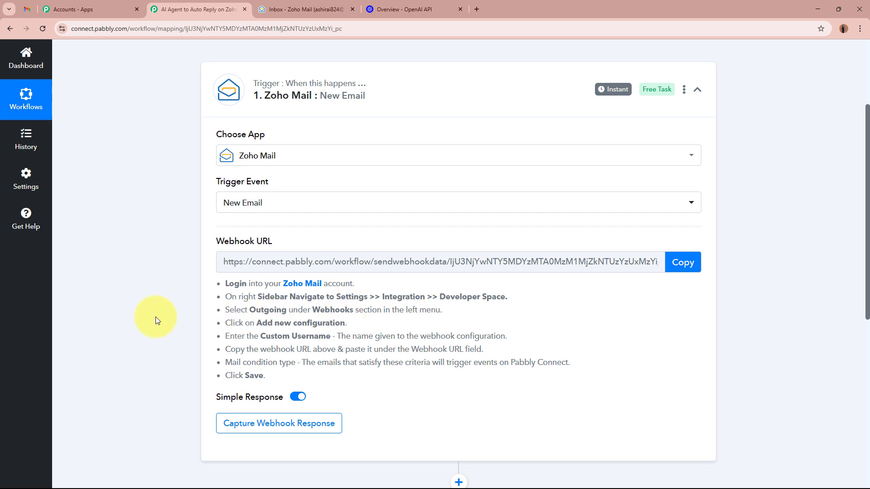
left_click_drag(214, 243, 288, 243)
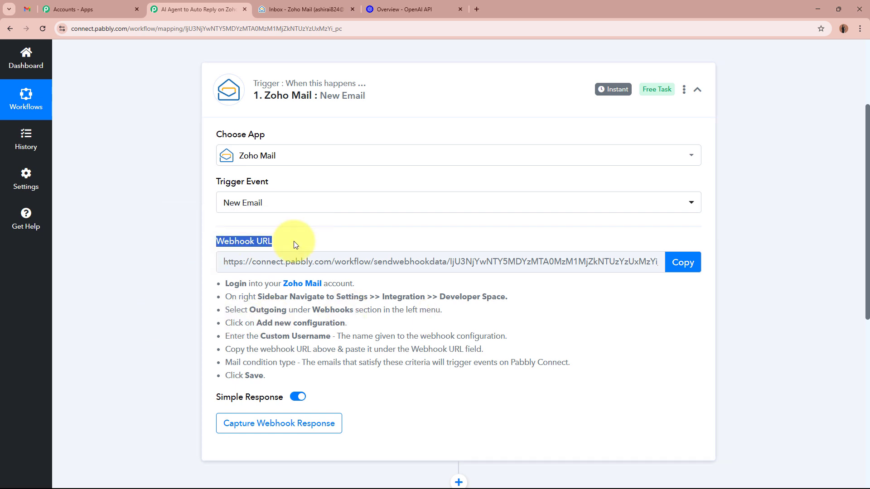
left_click(156, 271)
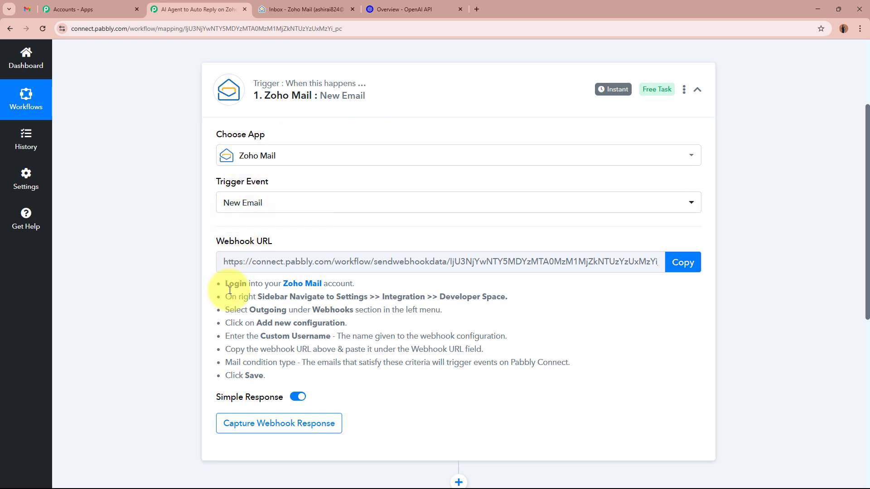
Review the Zoho Mail webhook setup instructions and copy the trigger's webhook URL.
left_click_drag(230, 290, 253, 373)
left_click(313, 357)
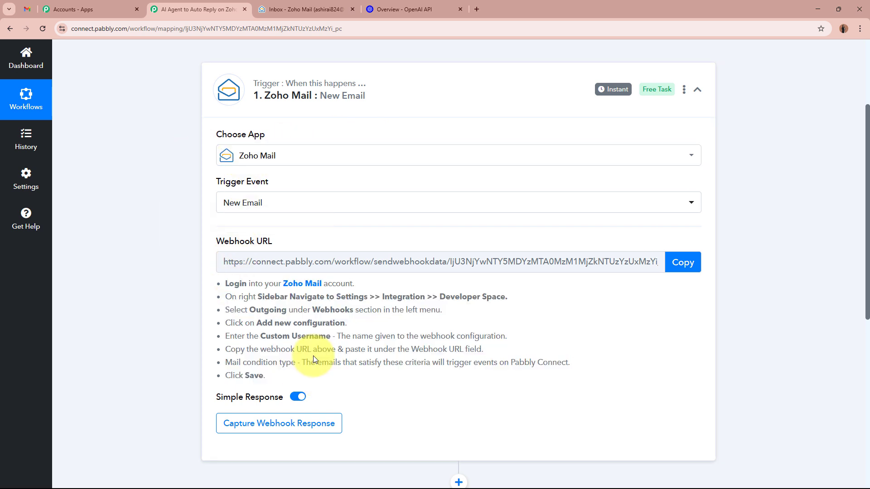
left_click(691, 262)
scroll(738, 254, "up", 3)
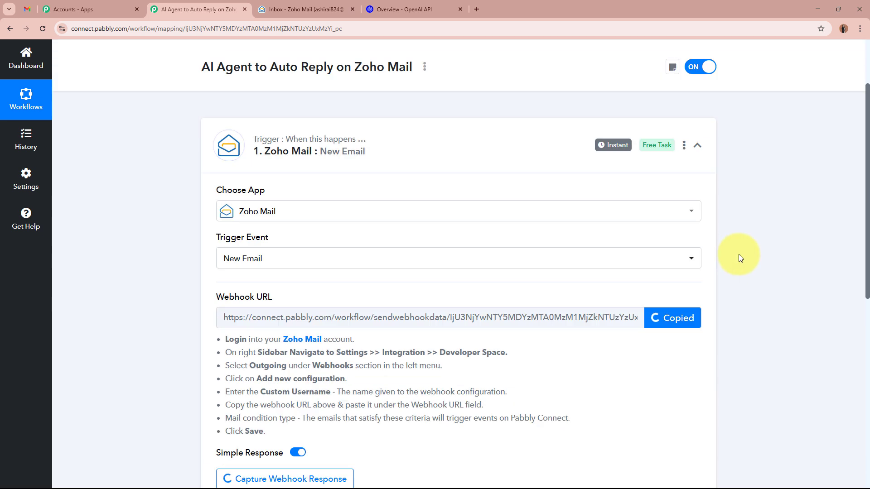
Switch to Zoho Mail and open the Outgoing Webhooks configuration in the Developer Space integration settings.
left_click(317, 9)
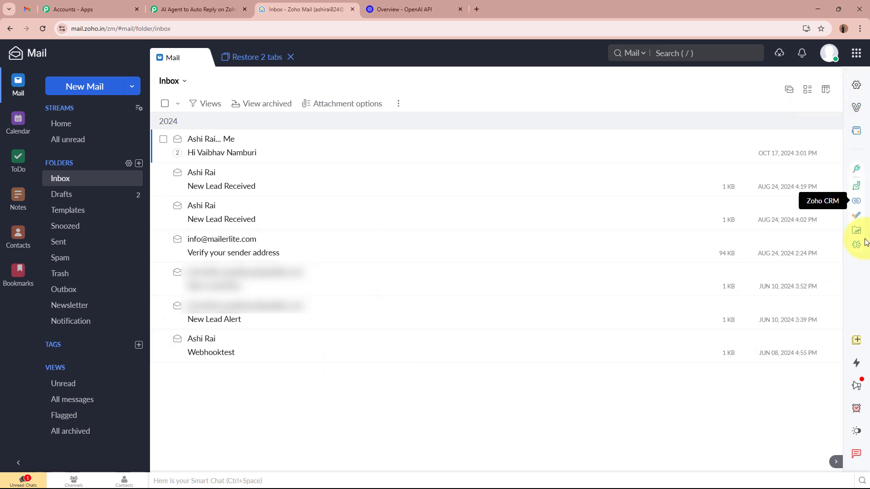
left_click(861, 90)
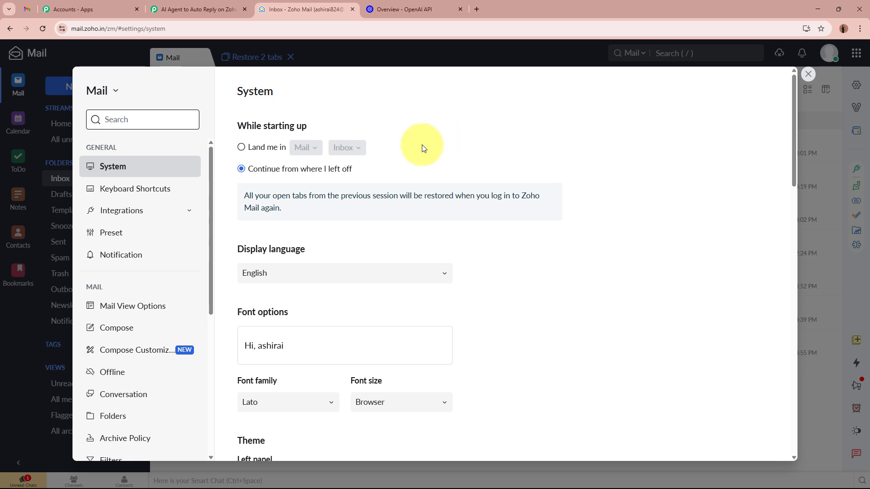
left_click(135, 210)
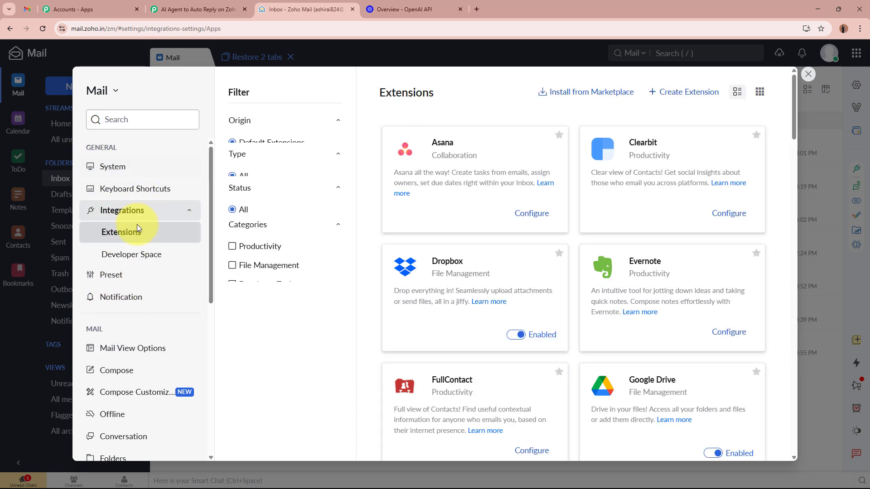
left_click(132, 257)
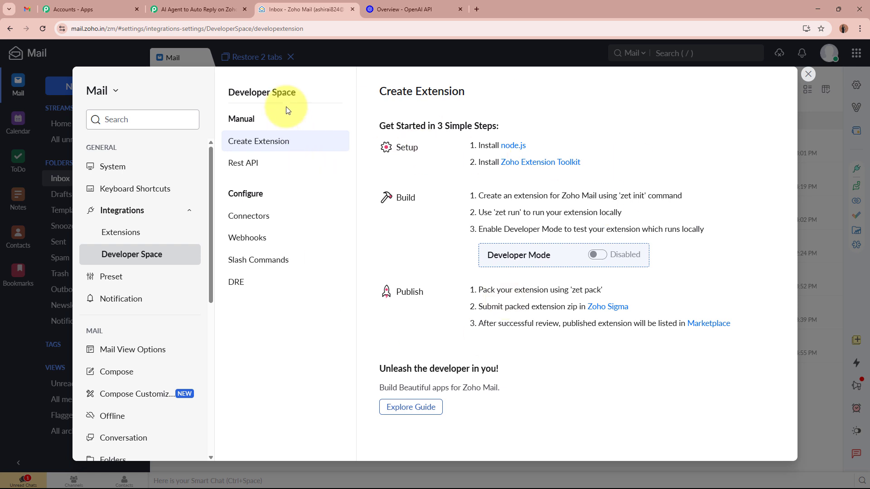
left_click(247, 237)
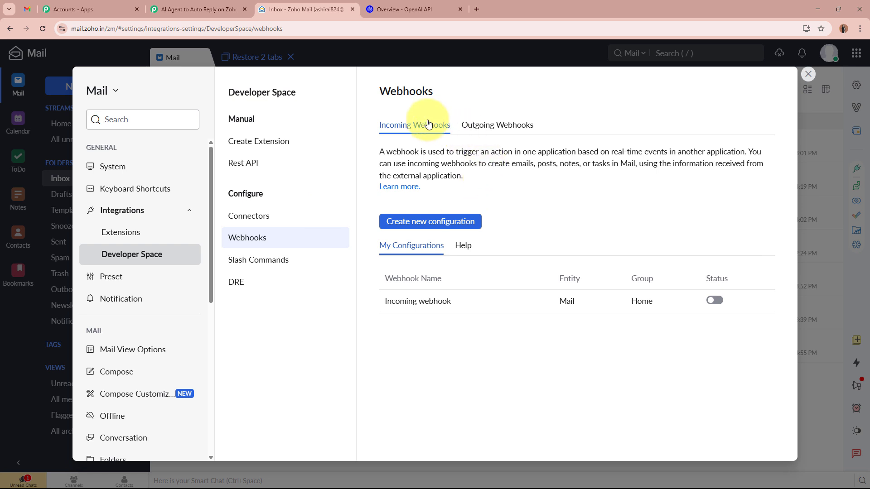
left_click(482, 130)
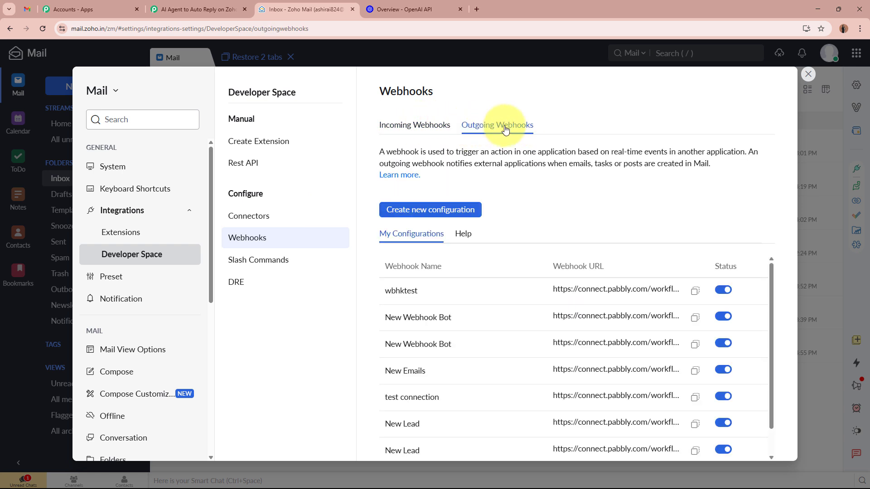
Create a new outgoing webhook configuration with the custom username "Test Webhook22" and the copied Pabbly webhook URL.
left_click(449, 210)
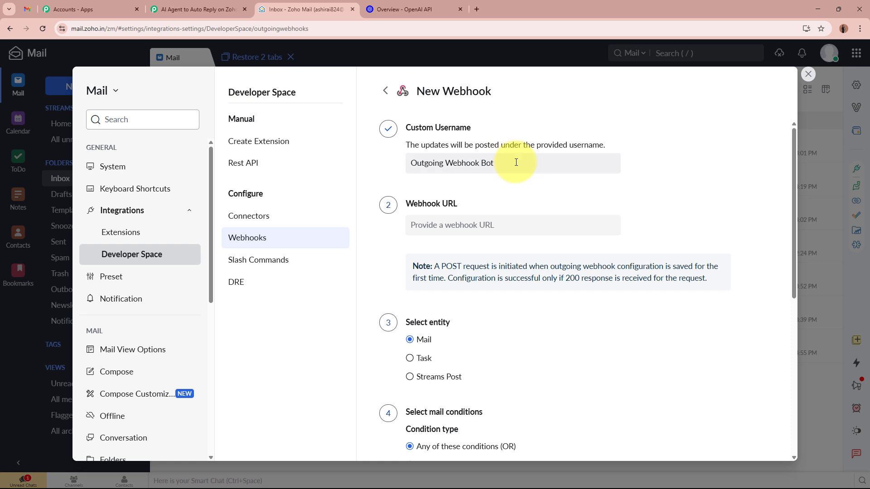
left_click_drag(517, 162, 401, 160)
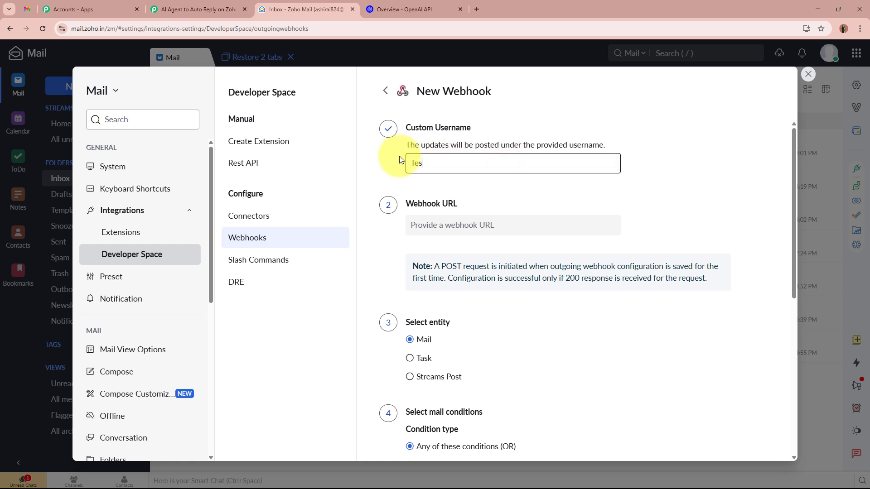
type("Test Webhook22")
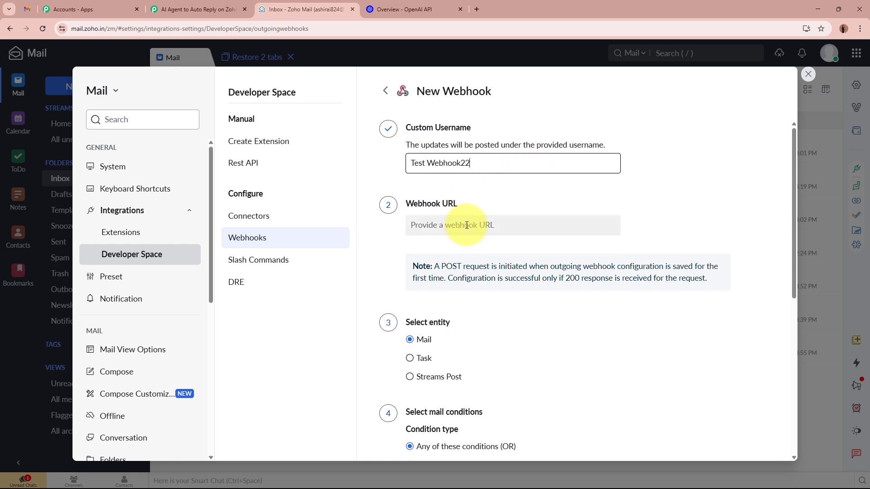
left_click(467, 225)
key("ctrl+v")
left_click(717, 220)
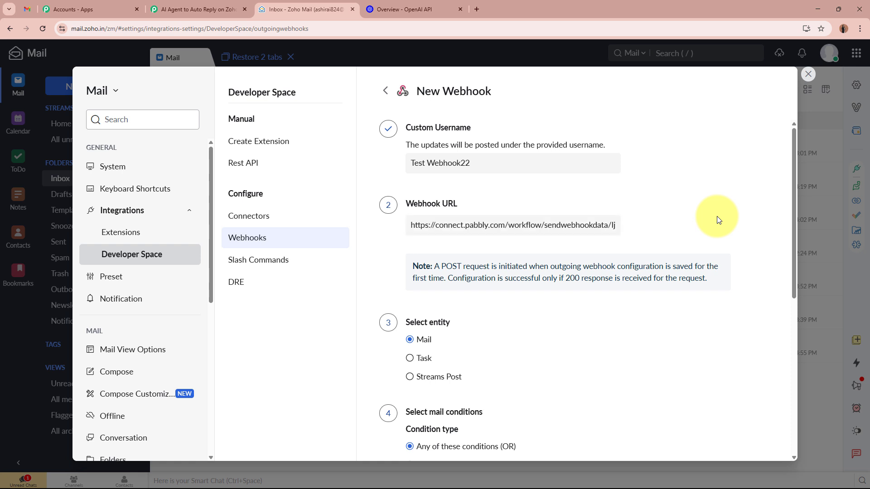
Set the webhook's mail condition type to "No conditions. All emails." and save the configuration without a custom function.
scroll(717, 221, "down", 3)
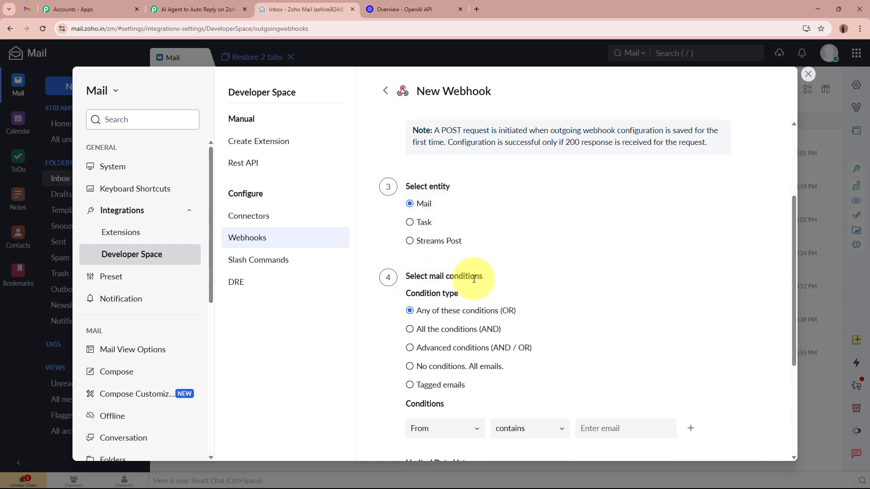
left_click(410, 367)
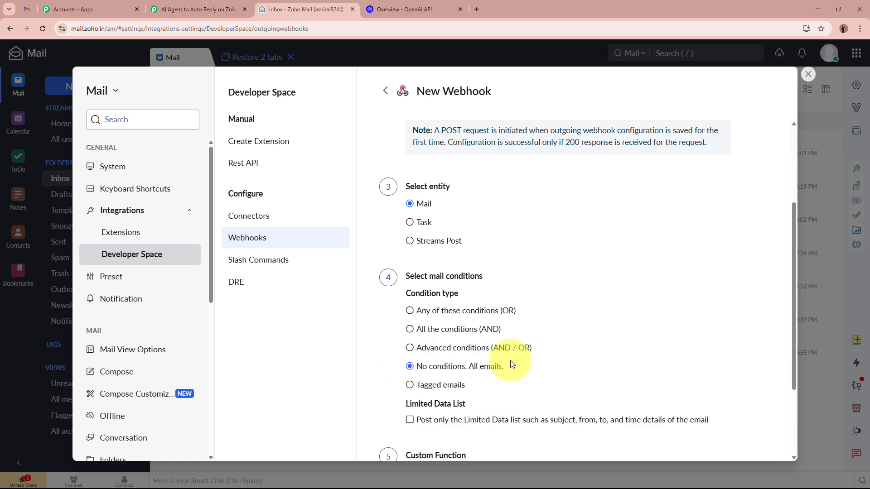
scroll(589, 321, "down", 3)
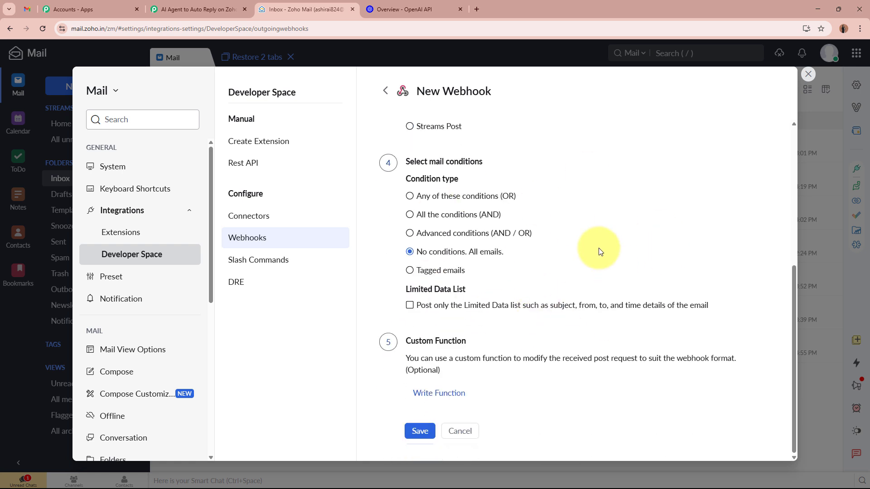
left_click_drag(396, 343, 525, 345)
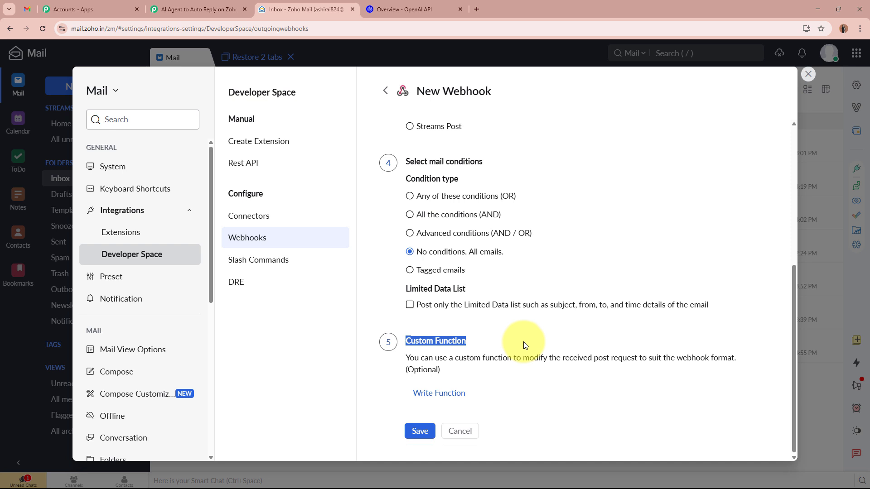
left_click(524, 345)
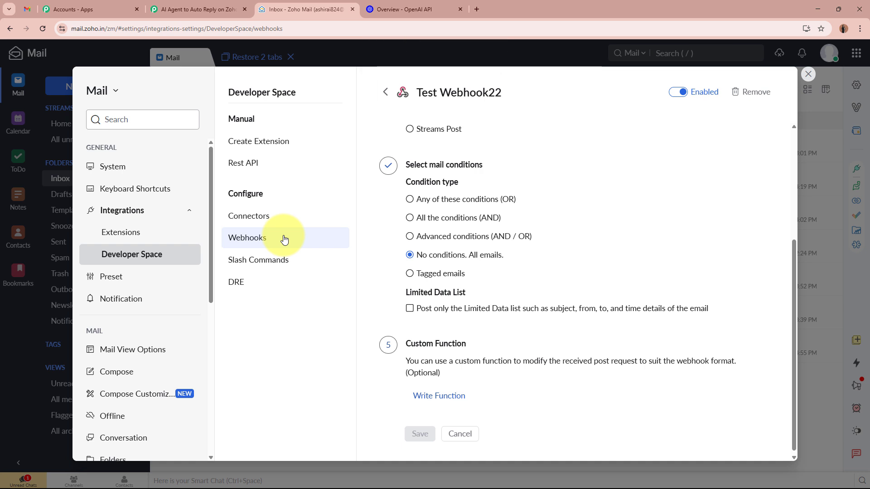
Check the saved Test Webhook22 entry among the outgoing webhooks and close the Zoho Mail settings.
left_click(385, 92)
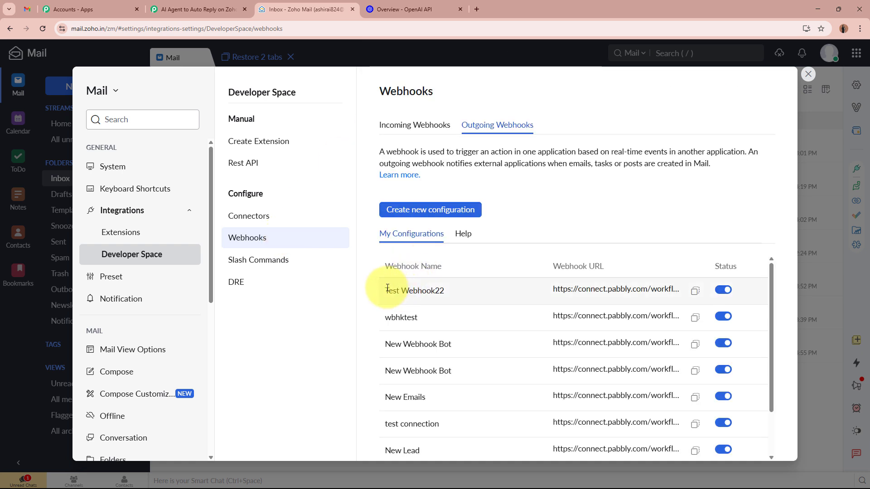
left_click_drag(388, 288, 457, 287)
left_click(457, 287)
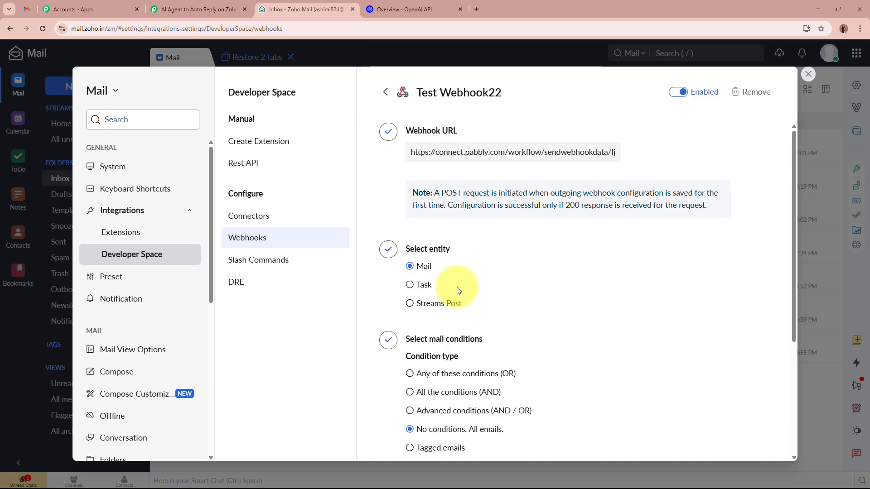
left_click(385, 92)
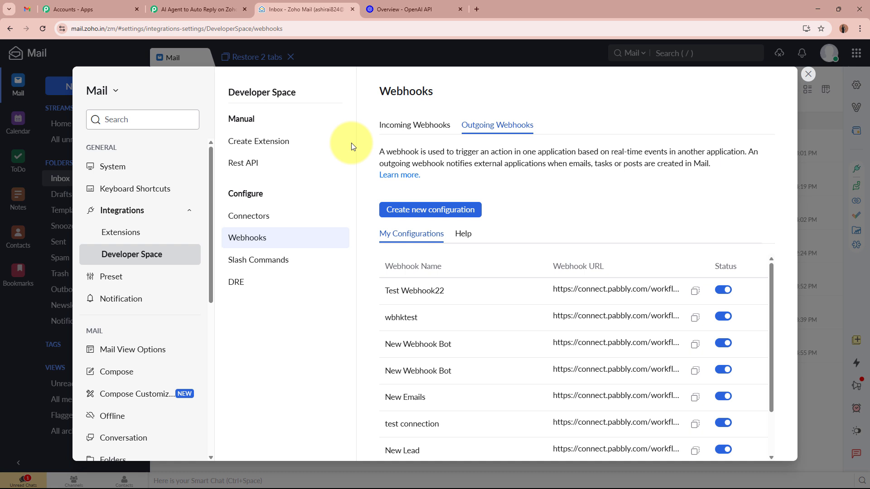
left_click(808, 74)
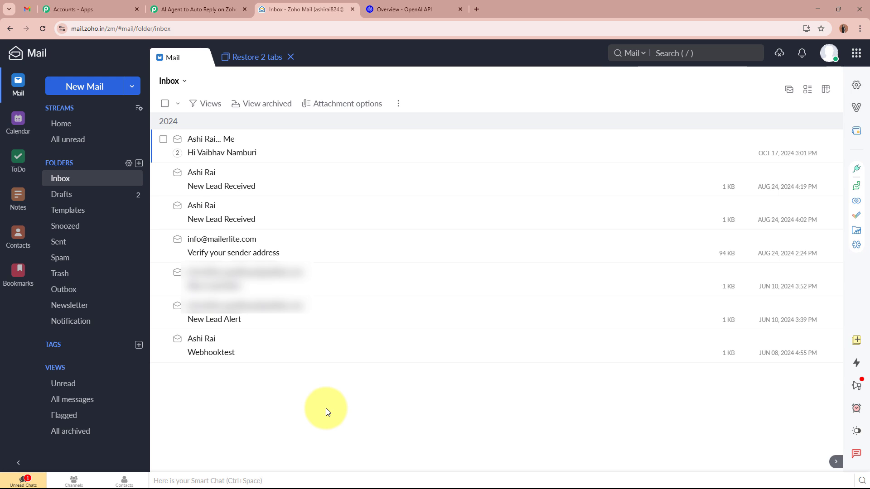
Return to the Pabbly Connect workflow and check the Zoho Mail trigger's webhook response status.
left_click(201, 8)
scroll(130, 239, "down", 8)
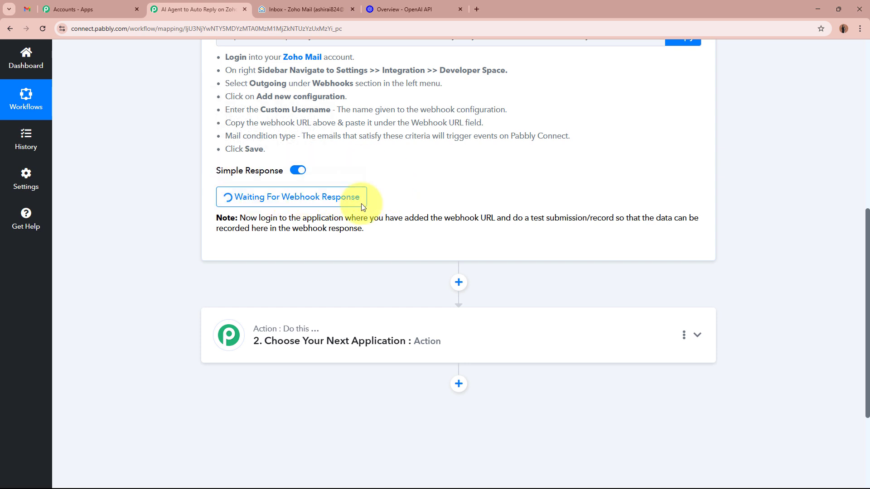
scroll(437, 243, "up", 8)
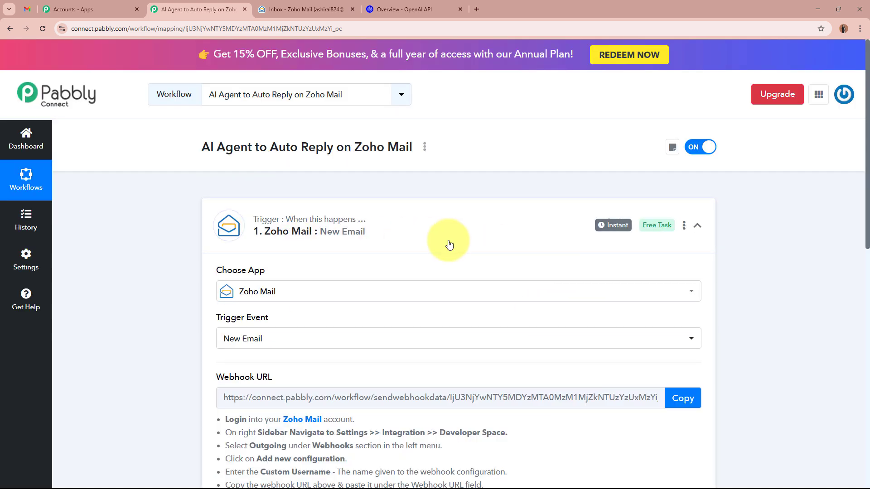
left_click(28, 9)
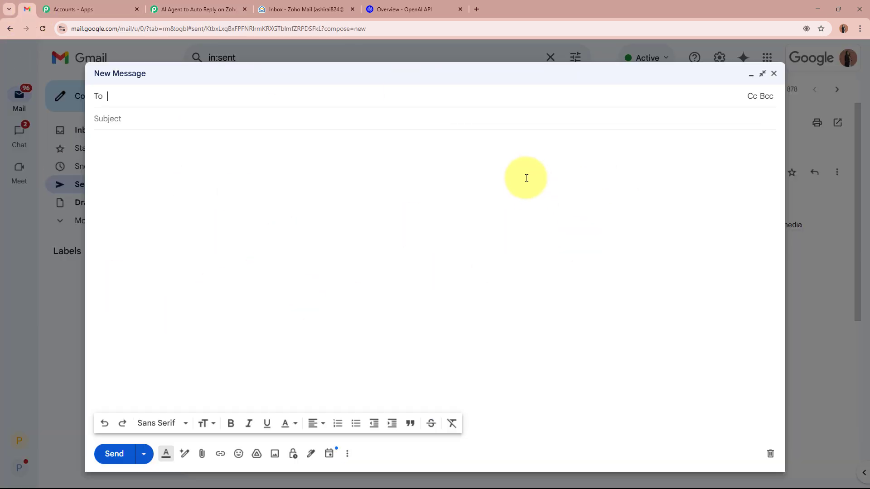
left_click(213, 9)
scroll(227, 190, "down", 3)
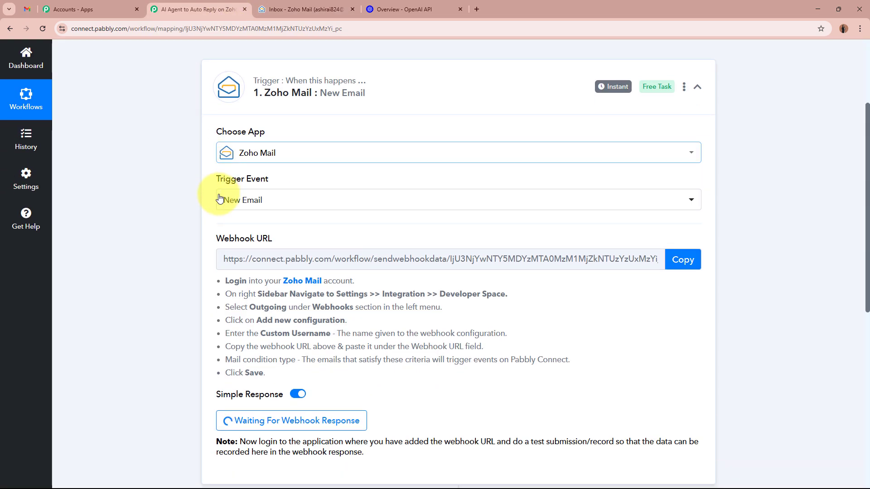
scroll(219, 198, "down", 4)
scroll(422, 224, "up", 7)
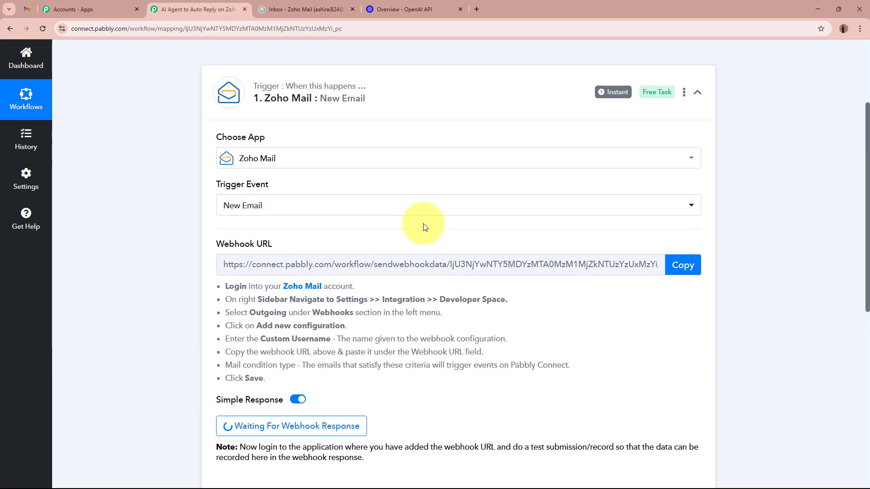
Switch to Gmail and draft a test email with subject "Inquiry About Your Digital Marketing Services" asking PixelBoost Agency about social media packages and pricing.
left_click(25, 9)
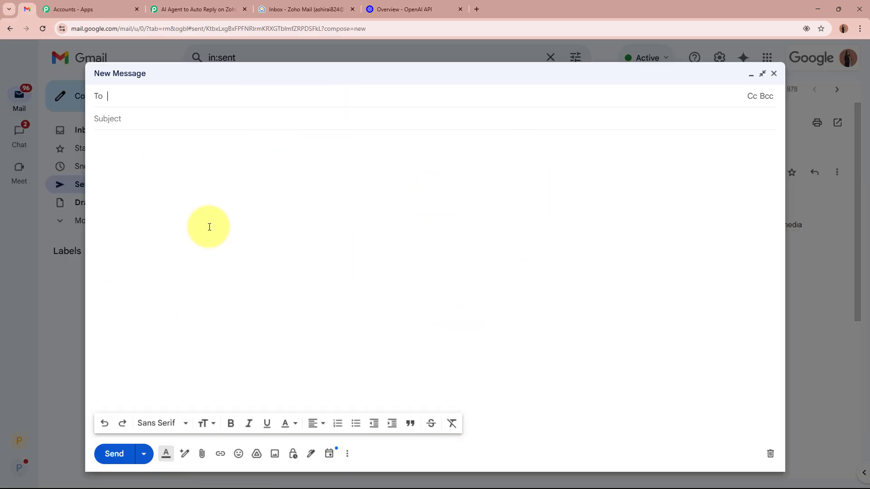
left_click(149, 118)
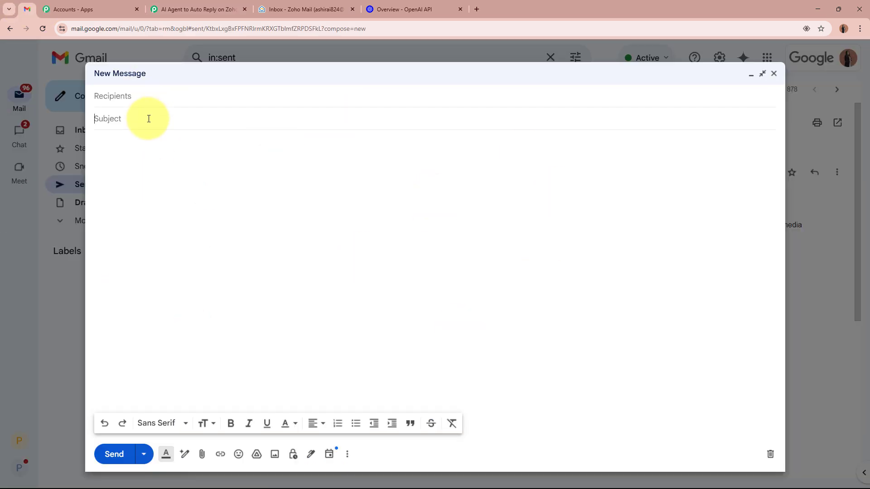
type("Inquiry About Your Digital Marketing Services")
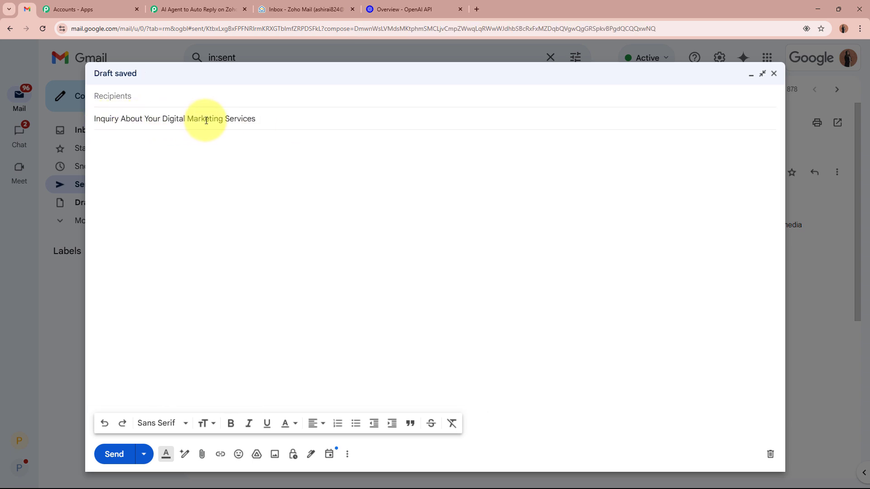
left_click(248, 141)
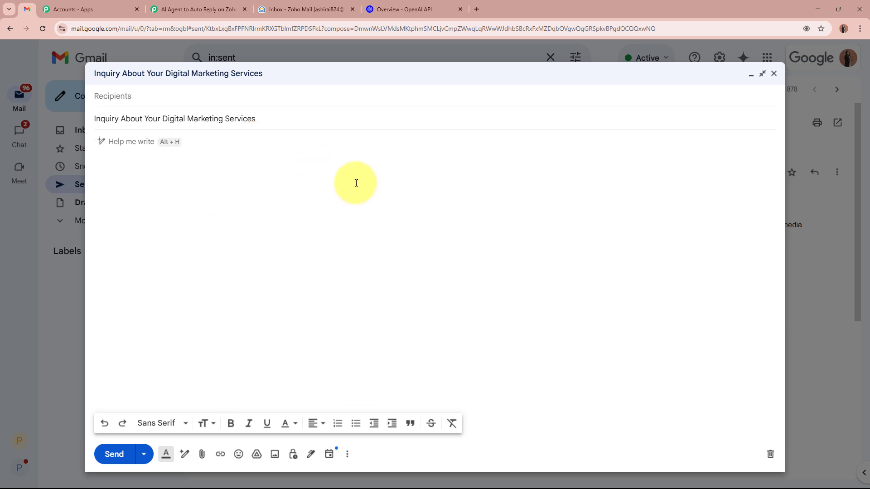
type("Hi PixelBoost Agency, I hope you're well. My name is John Doe, and I'm reaching out to inquire about your digital marketing services. I'm particularly interested in learning more about your social media management packages and pricing. Could you please share more information regarding: The platforms you manage (e.g., Facebook, Instagram, LinkedIn) Your pricing plans for small businesses The average results your clients typically see in terms of engagement and reach Additionally, if you have any brochures, pricing sheets, or case studies, I'd love to review them. Looking forward to your response. Best regards, John Doe +1 (555) 123-4567 Doe Enterprises")
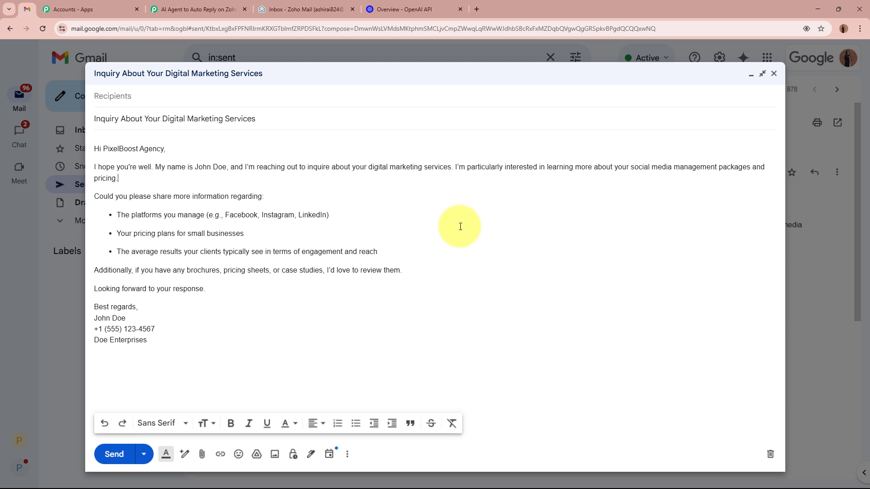
Enter the Zoho Mail address as the recipient, send the test inquiry, and review the sent message.
left_click(184, 94)
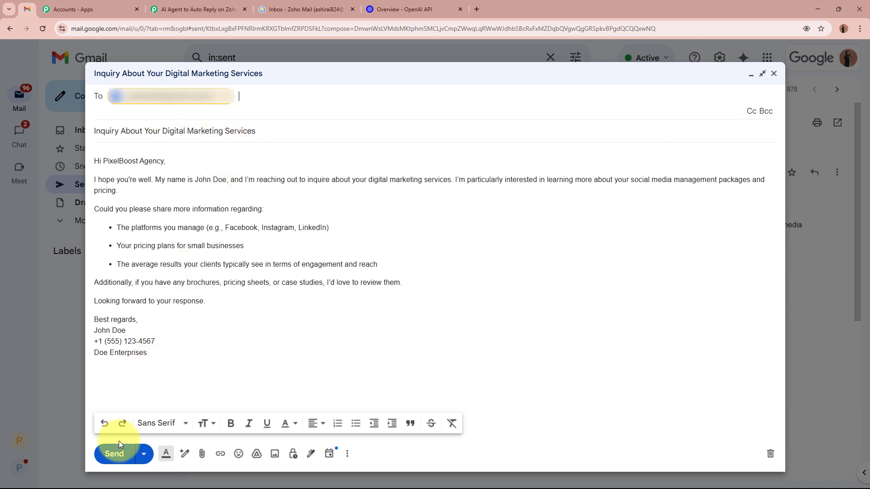
left_click(114, 454)
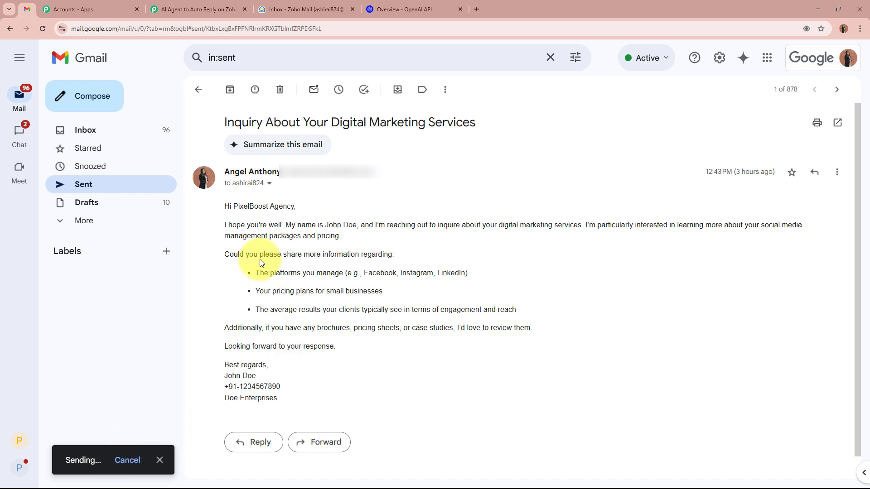
left_click(400, 432)
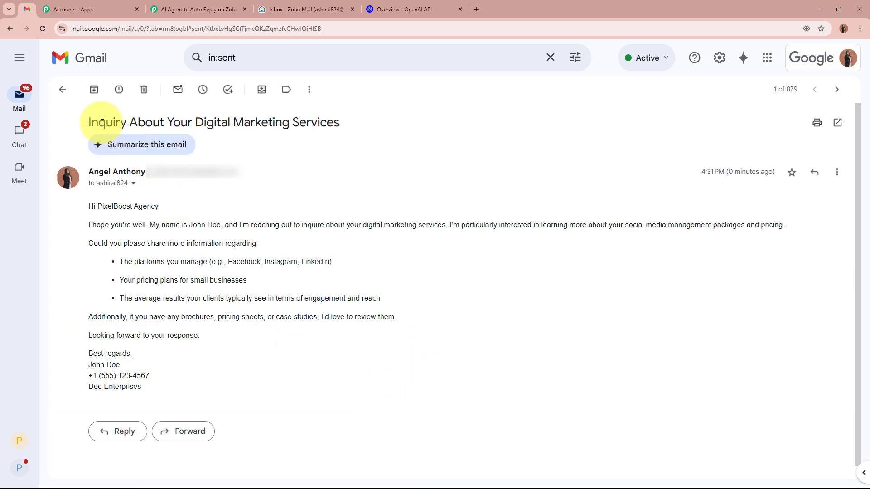
left_click_drag(93, 121, 252, 171)
left_click_drag(94, 204, 184, 382)
left_click(190, 356)
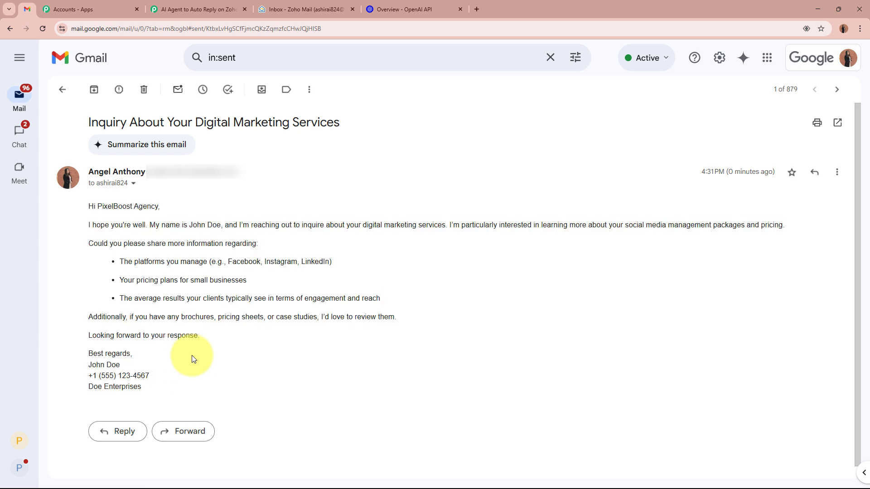
Switch to the Pabbly Connect workflow and examine the Subject and Summary values in the Zoho Mail trigger's captured response.
left_click(219, 9)
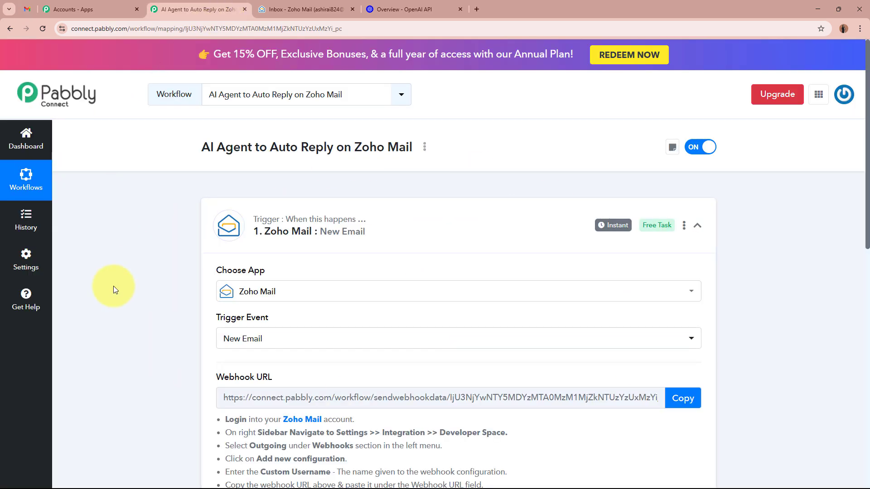
scroll(113, 287, "down", 8)
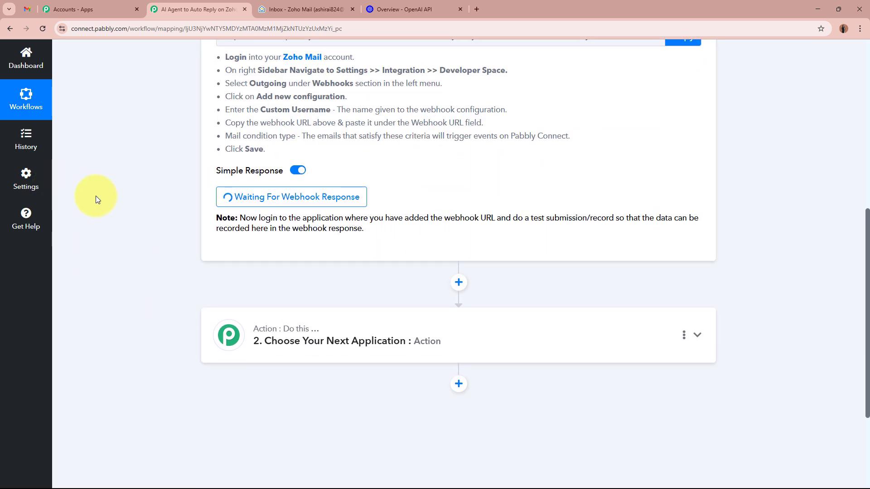
scroll(96, 200, "down", 3)
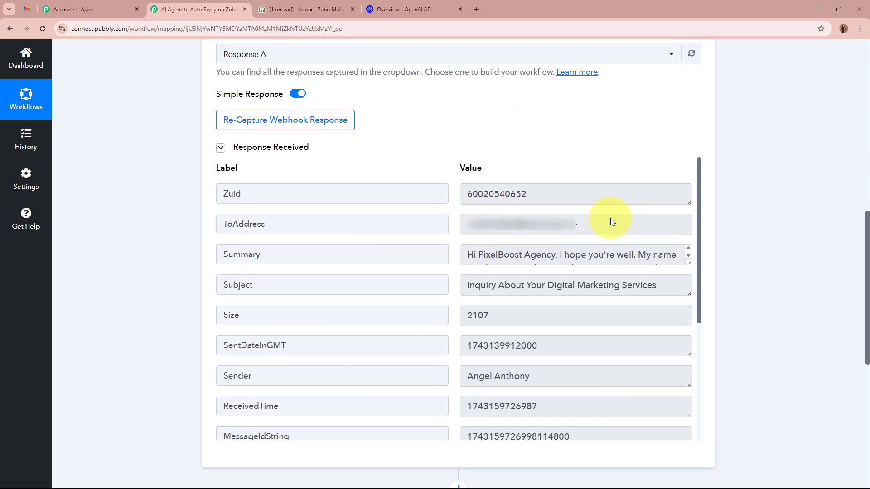
scroll(154, 221, "down", 2)
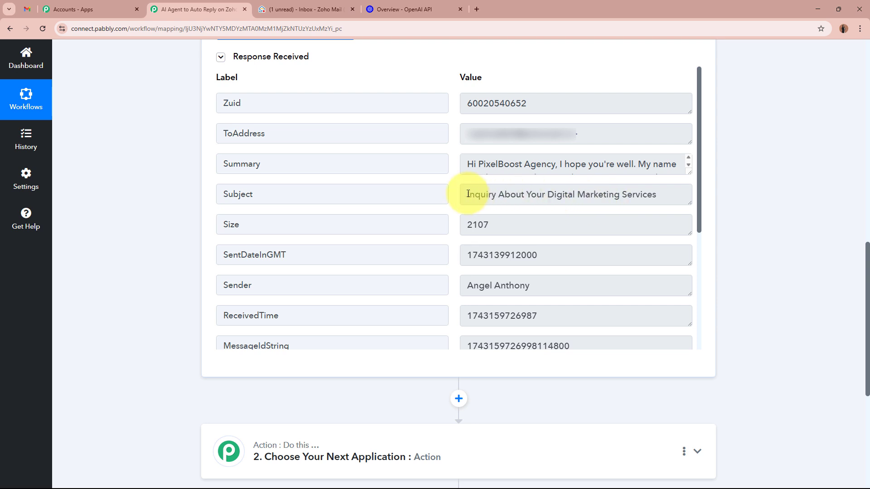
left_click_drag(466, 195, 647, 194)
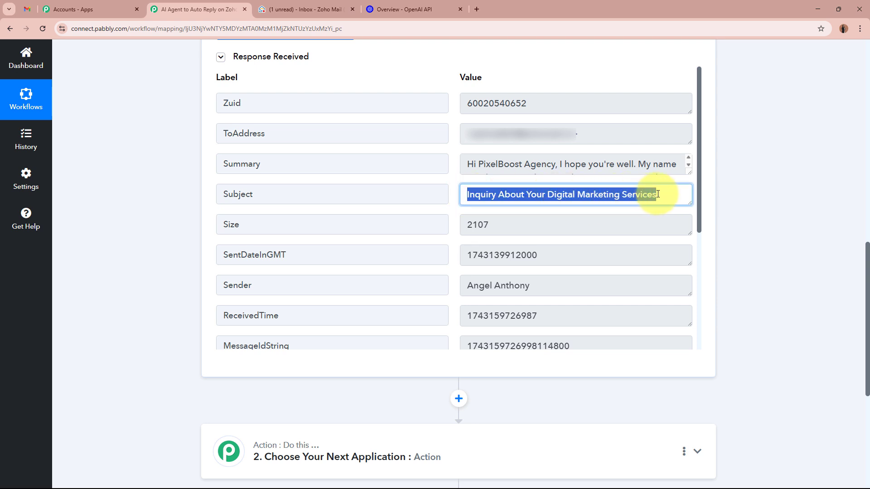
left_click(658, 194)
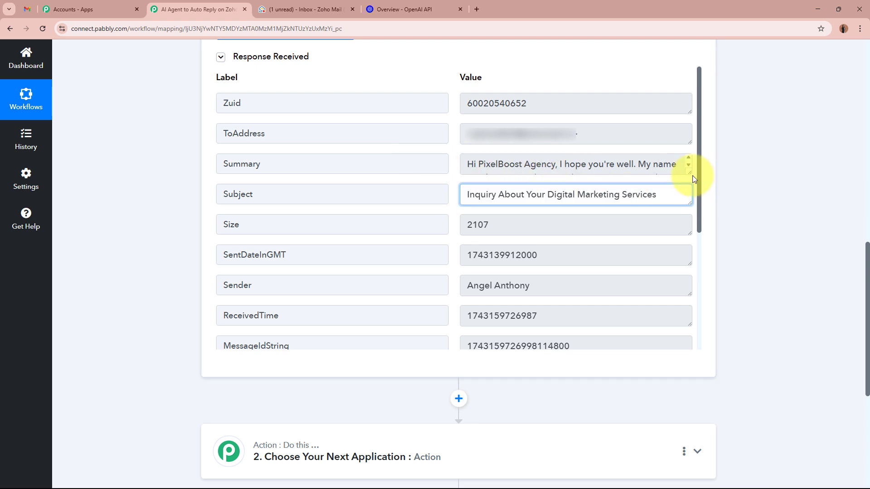
left_click_drag(687, 175, 685, 226)
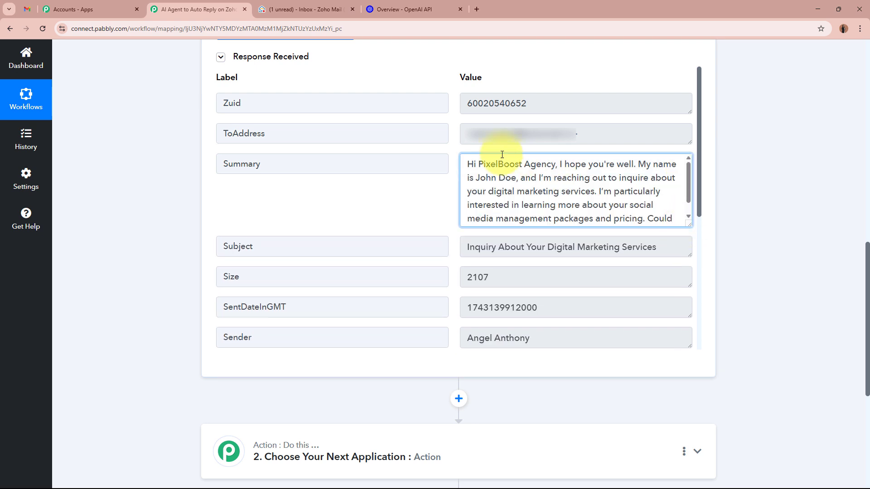
left_click_drag(466, 163, 685, 170)
left_click(677, 221)
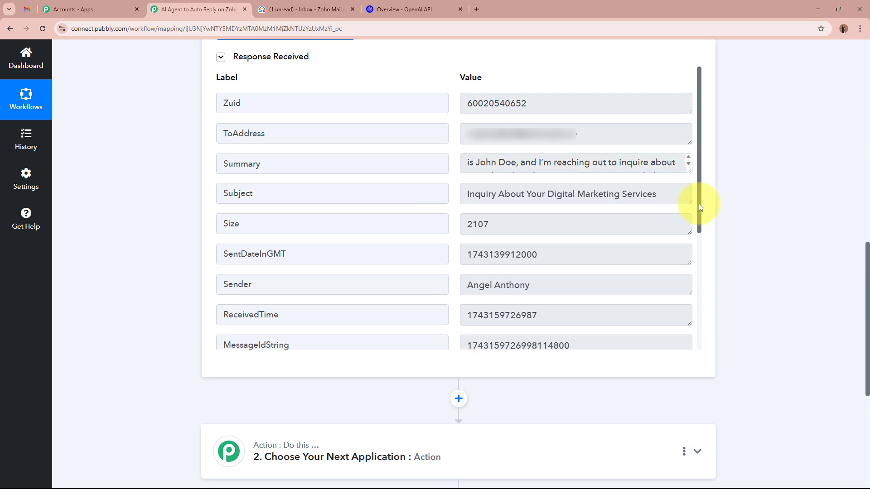
Examine the Html field of the captured response, expanding its value to read the full email body and shrinking it again.
left_click_drag(699, 204, 701, 322)
left_click_drag(244, 210, 352, 209)
left_click(421, 210)
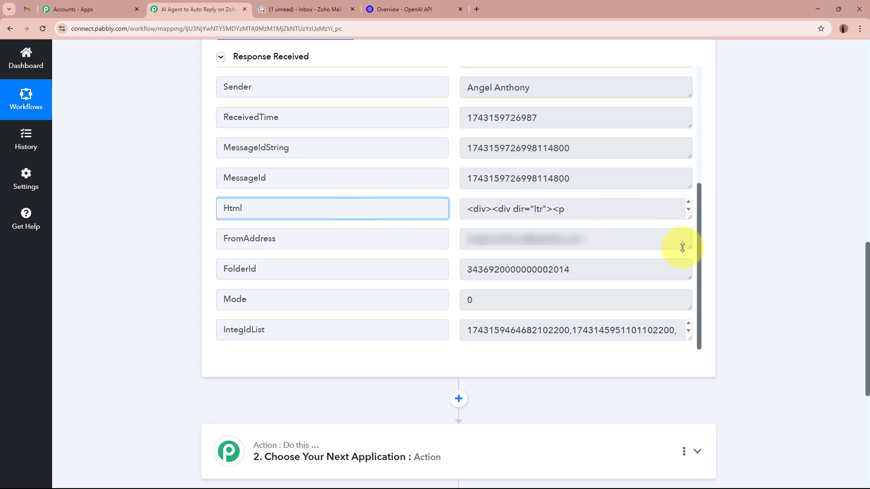
left_click_drag(688, 217, 684, 322)
scroll(579, 274, "down", 1)
scroll(579, 271, "down", 8)
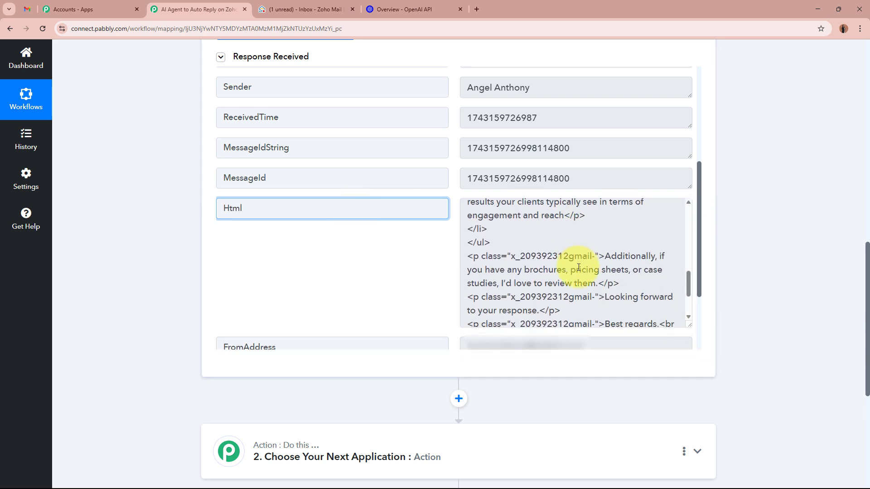
scroll(580, 265, "up", 5)
scroll(580, 265, "up", 4)
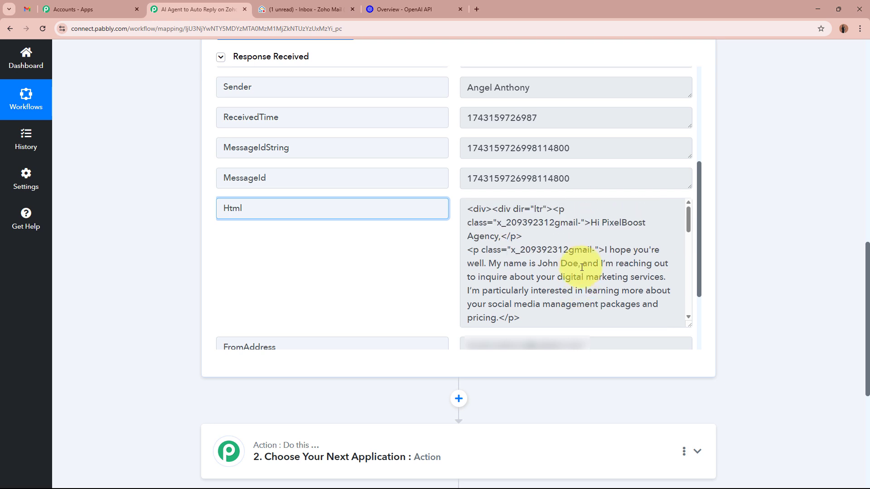
left_click_drag(686, 322, 689, 218)
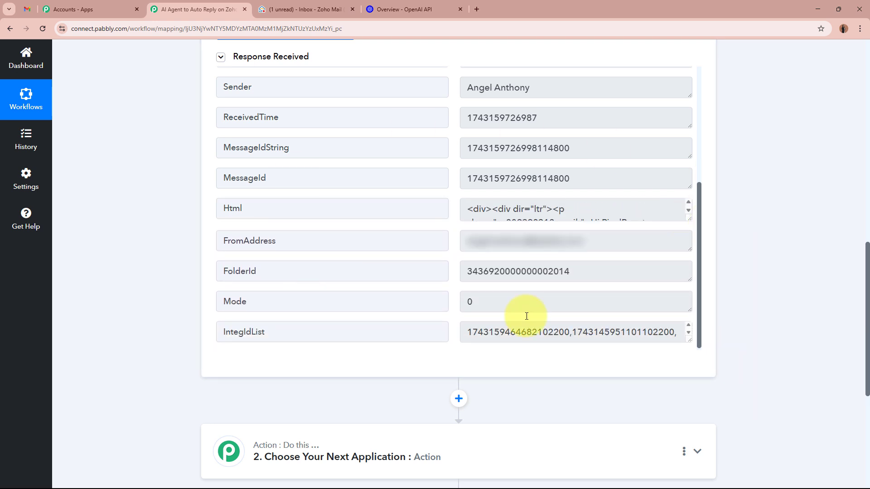
Collapse the Zoho Mail trigger step and check the Zoho Mail inbox for the test inquiry.
scroll(808, 182, "up", 8)
scroll(811, 180, "up", 3)
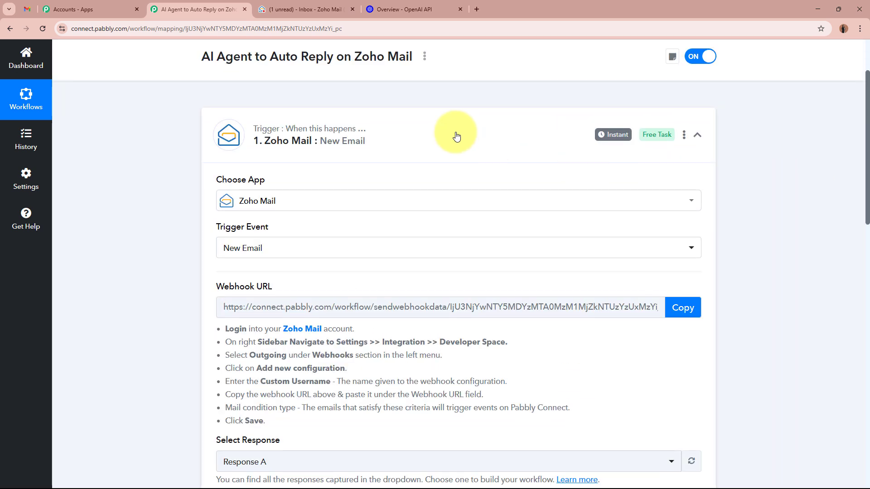
left_click(454, 132)
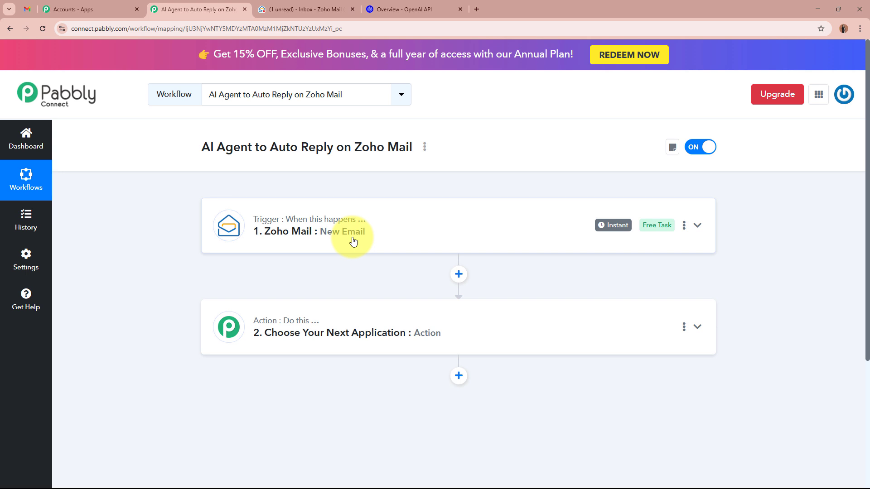
left_click(313, 4)
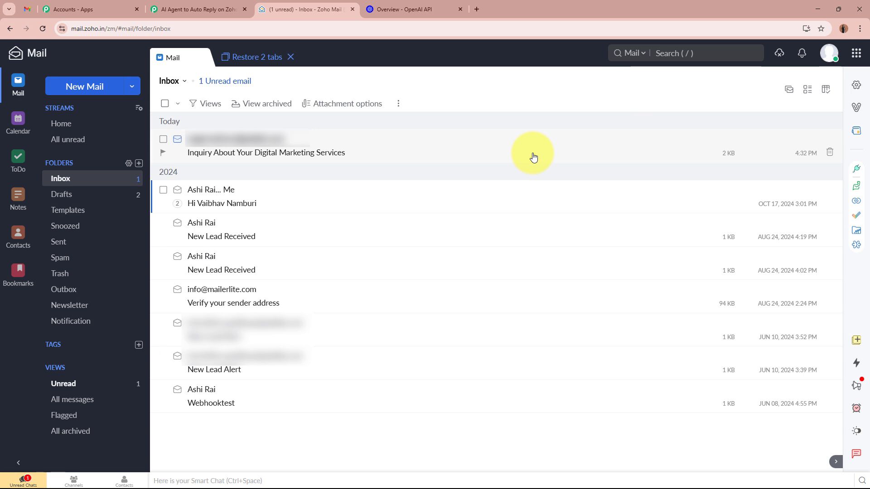
Return to the Pabbly Connect workflow, set the second step to Filter (Pabbly) with the Filter Values action event, and connect it.
left_click(181, 9)
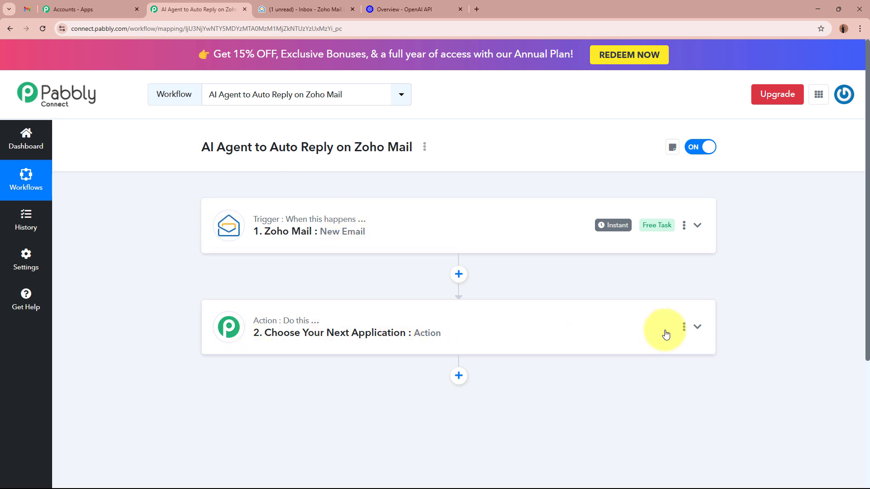
left_click(665, 335)
scroll(728, 330, "down", 3)
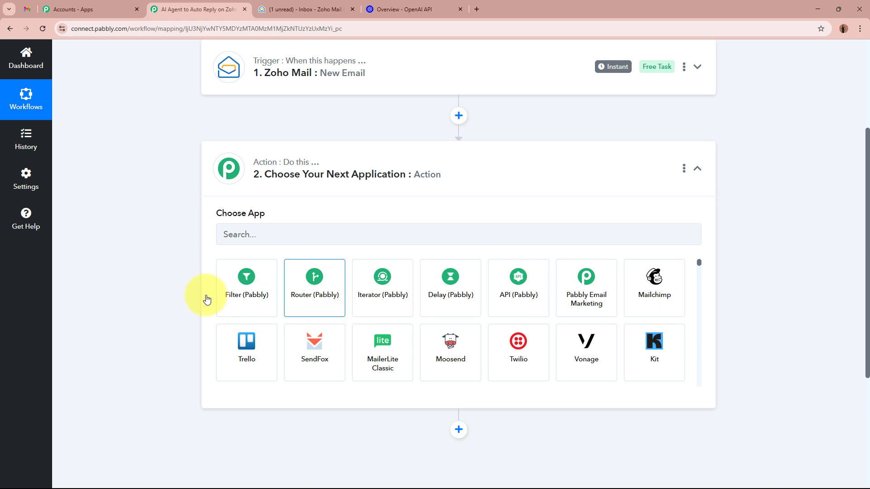
left_click(229, 288)
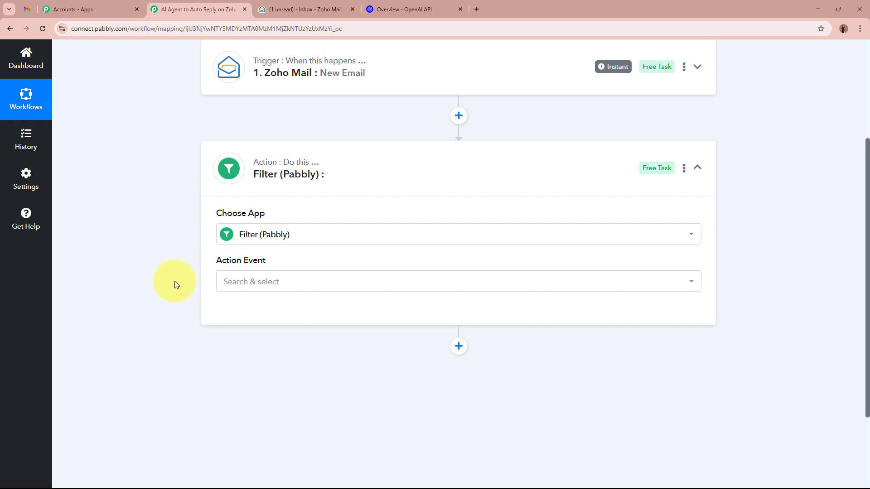
left_click(292, 286)
left_click(286, 343)
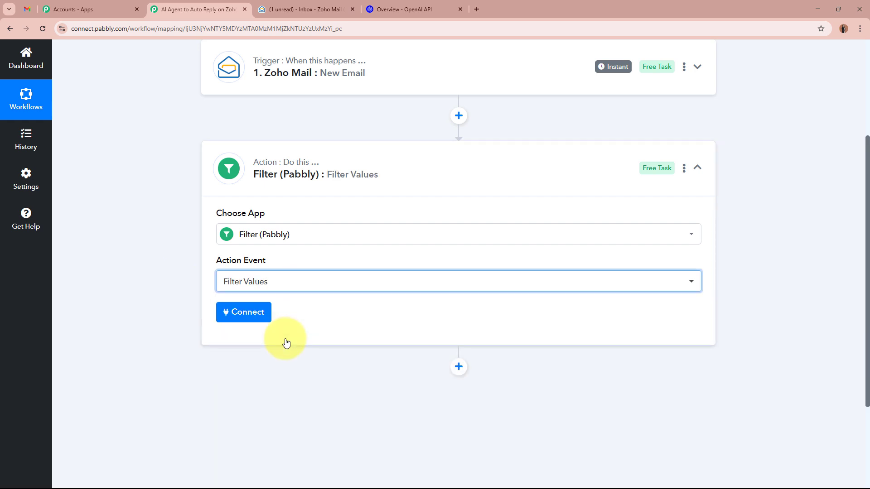
left_click(246, 321)
scroll(245, 322, "down", 3)
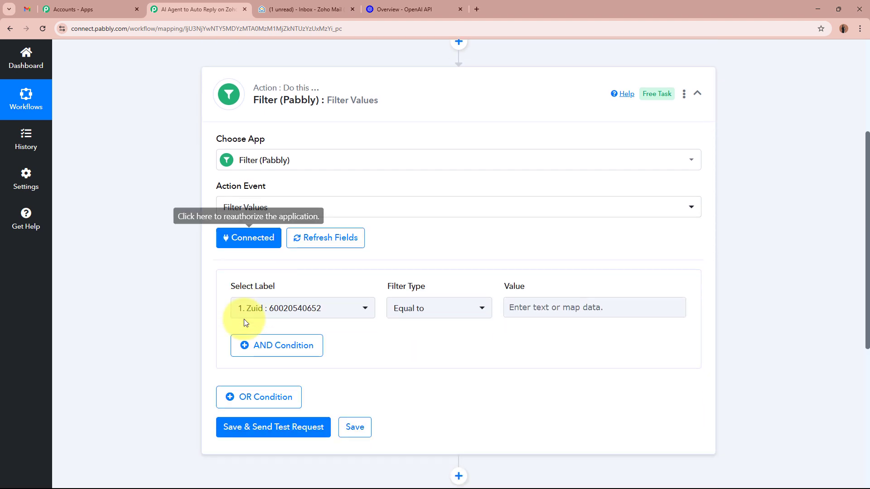
Set the first filter condition so the Zoho Mail Subject contains "Inquiry".
left_click(298, 248)
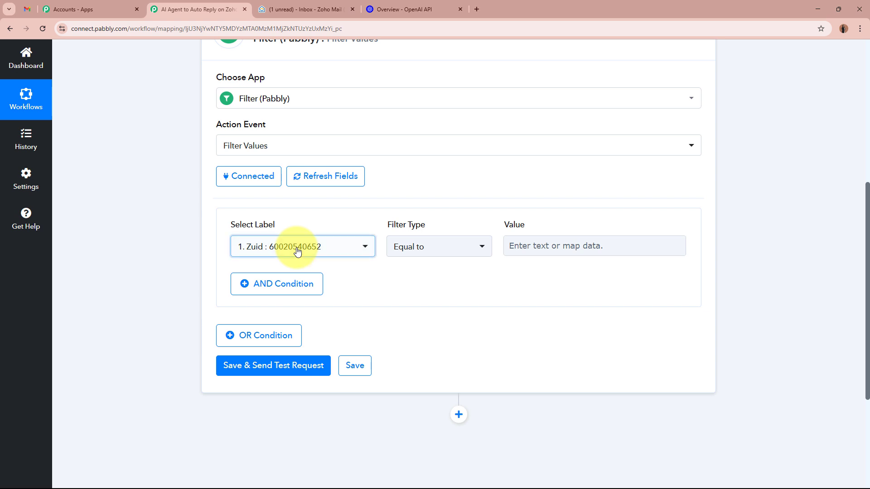
type("sub")
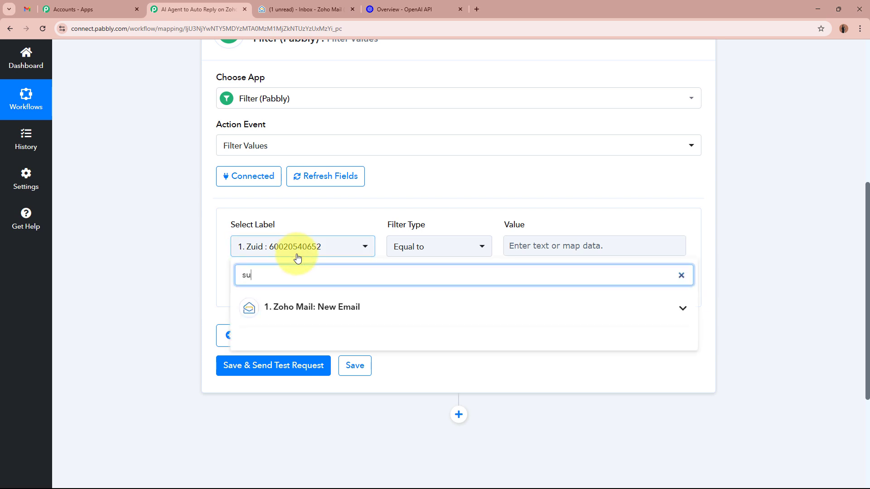
left_click(303, 307)
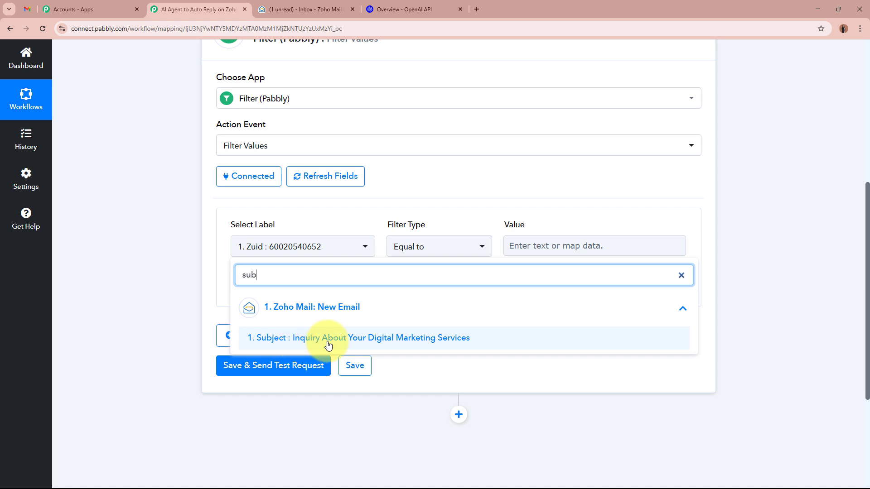
left_click(474, 347)
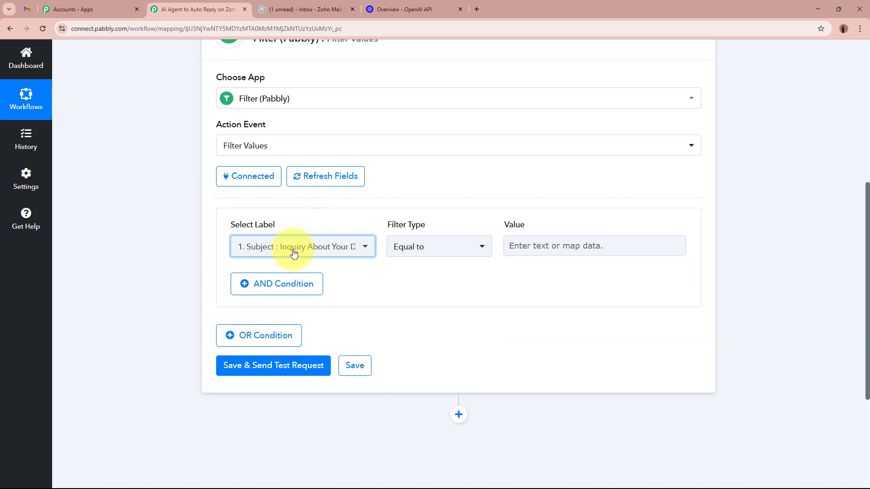
left_click(429, 251)
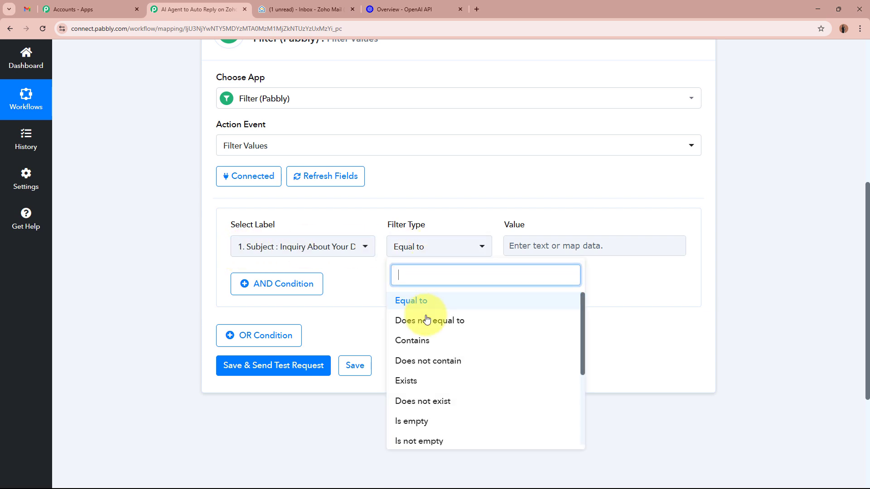
left_click(428, 339)
left_click(574, 243)
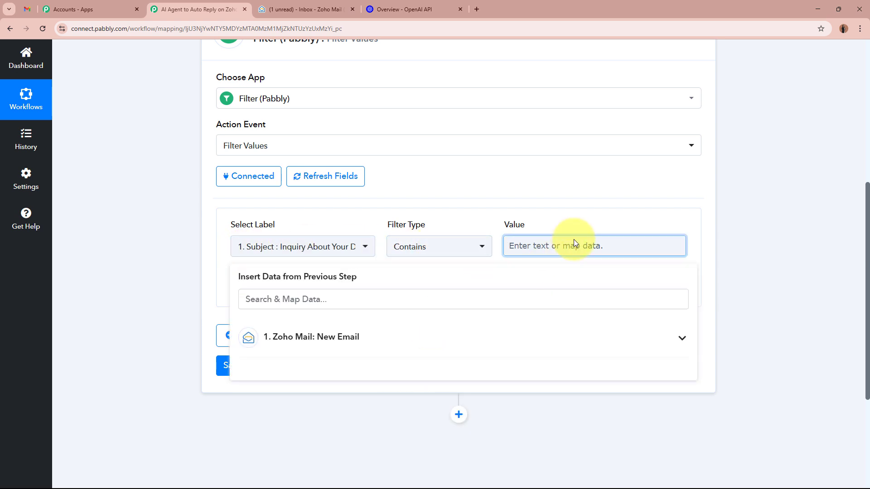
type("Inquiry")
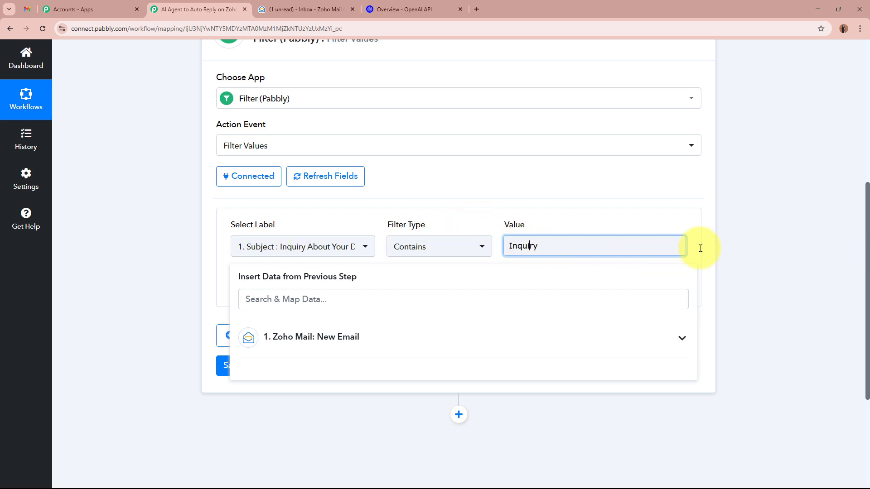
left_click(824, 247)
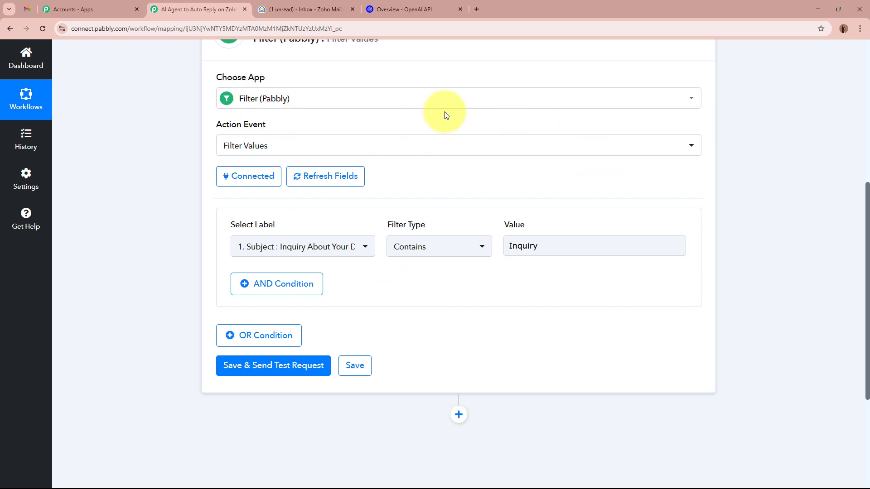
Add an OR condition requiring the Zoho Mail Subject to contain "Feedback".
left_click(262, 335)
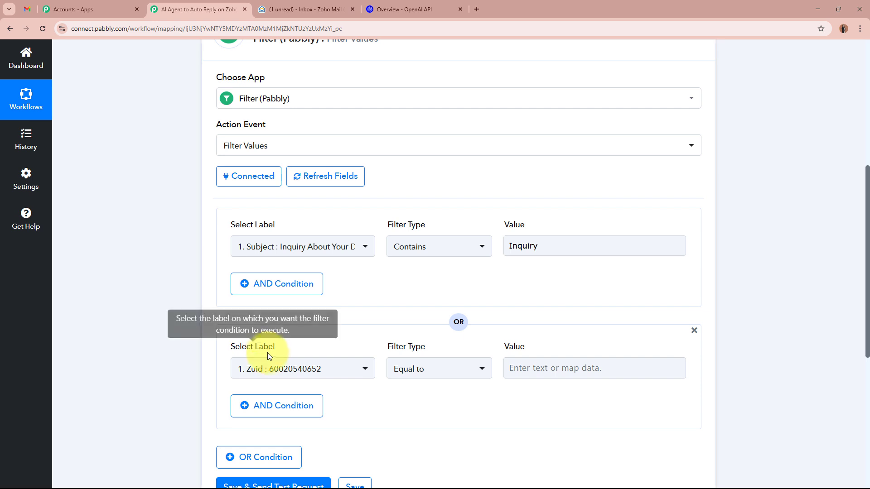
left_click(253, 366)
type("s")
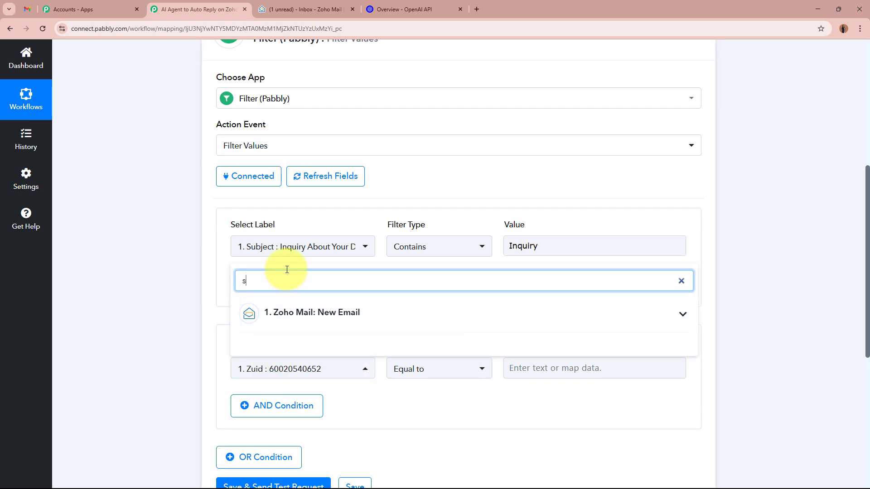
type("ub")
left_click(307, 336)
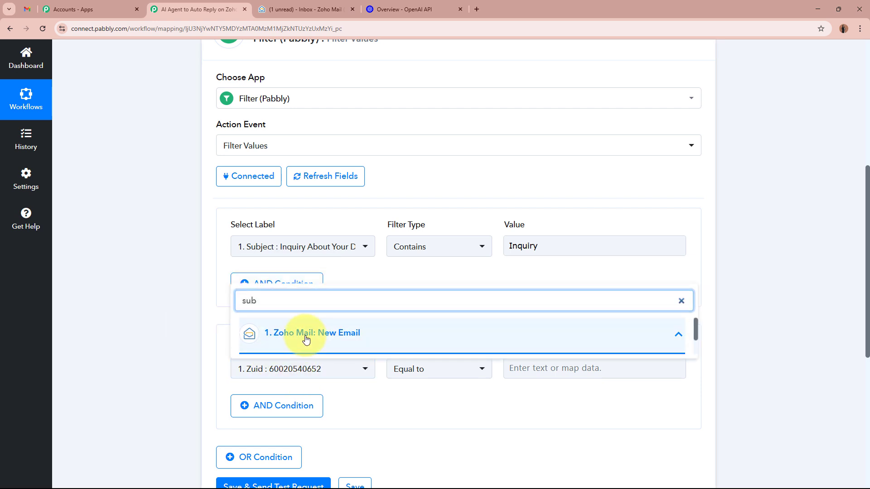
left_click(305, 341)
left_click(442, 366)
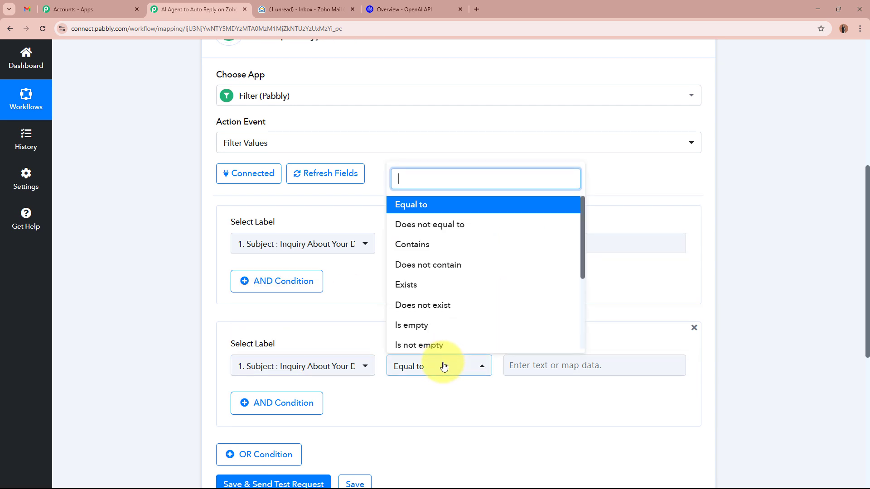
scroll(444, 358, "down", 2)
left_click(458, 157)
left_click(570, 270)
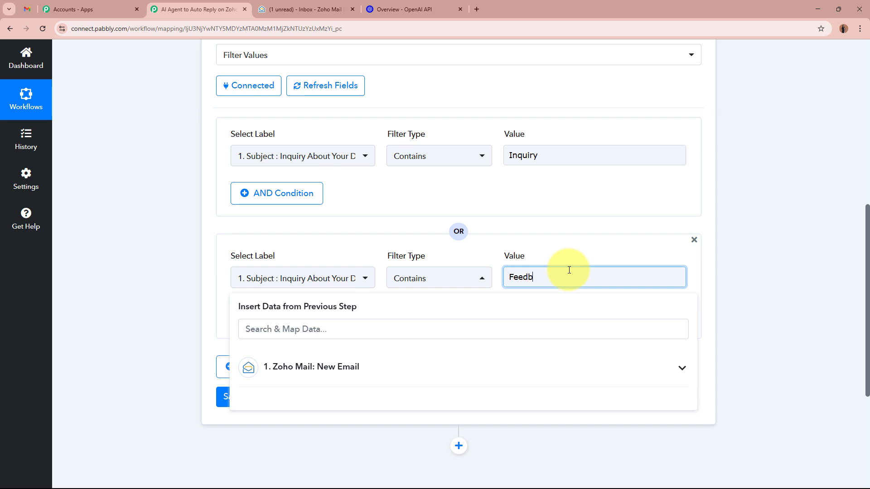
left_click(773, 270)
Add another OR condition requiring the Zoho Mail Subject to contain "Problem".
scroll(563, 308, "down", 2)
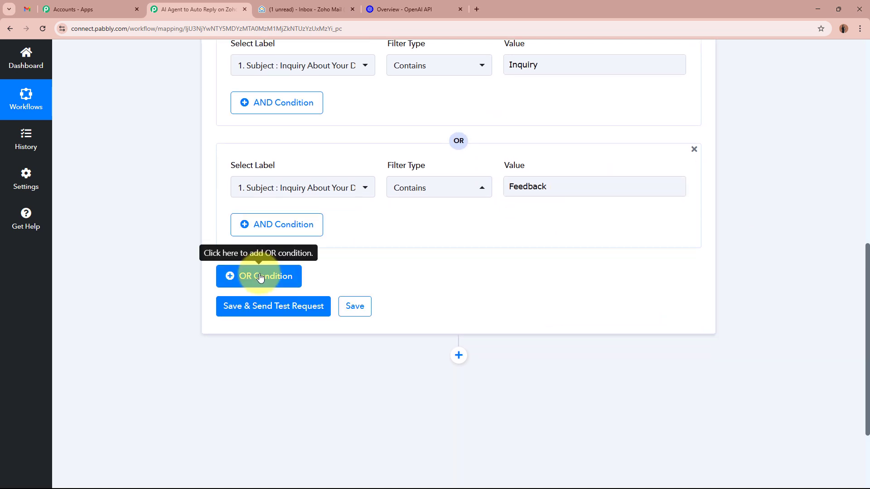
left_click(260, 277)
left_click(307, 310)
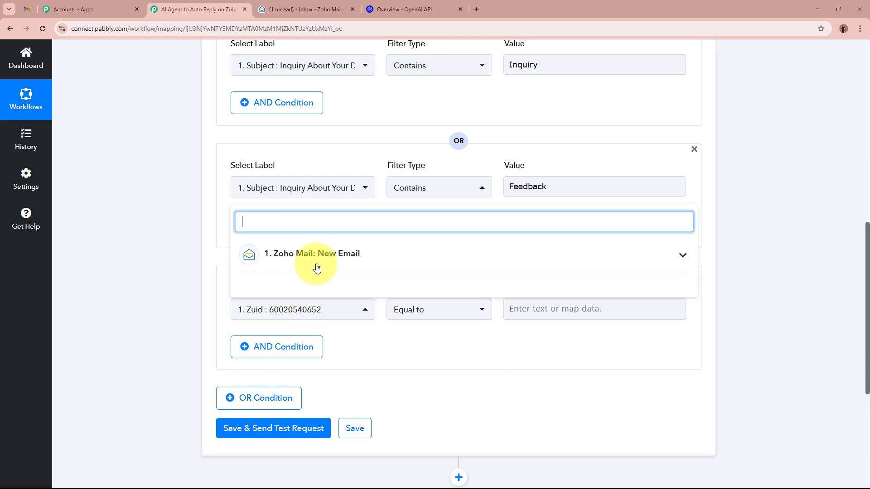
type("sub")
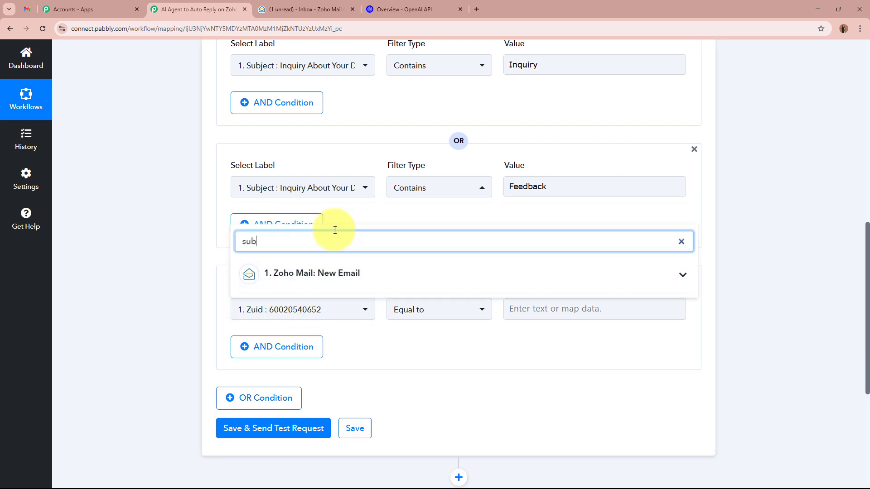
left_click(328, 274)
left_click(319, 306)
left_click(437, 320)
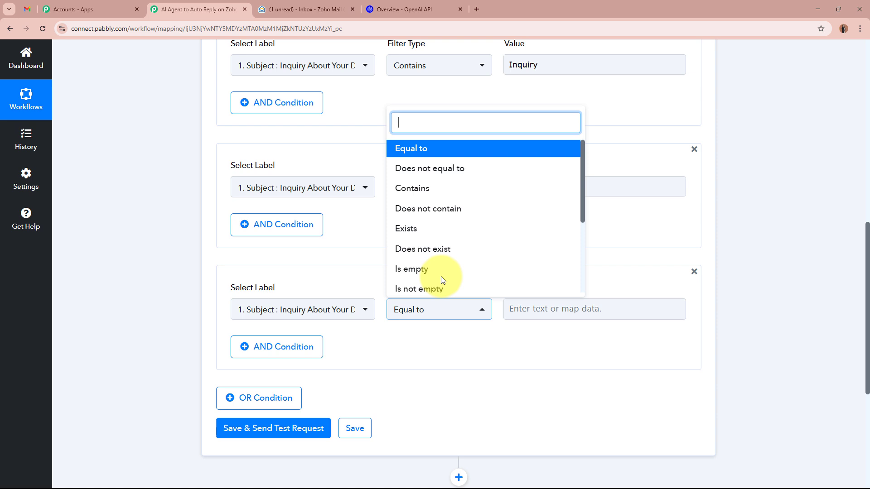
left_click(453, 189)
left_click(568, 308)
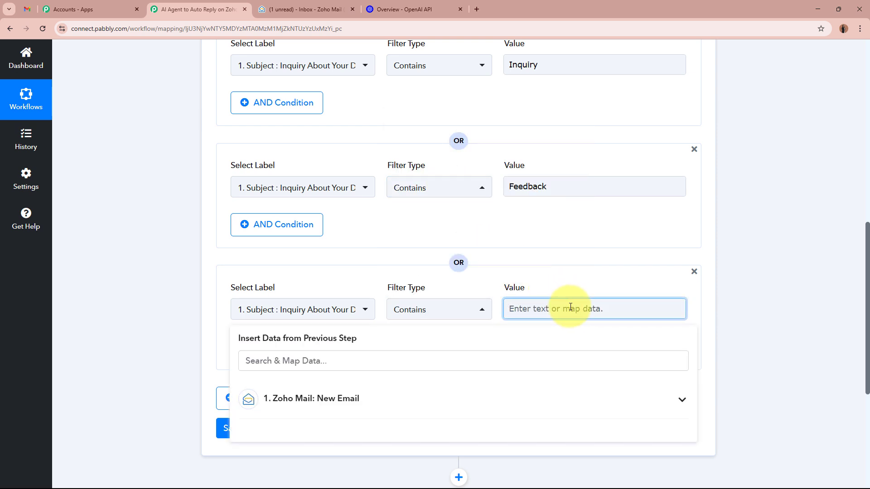
type("Problem")
left_click(738, 301)
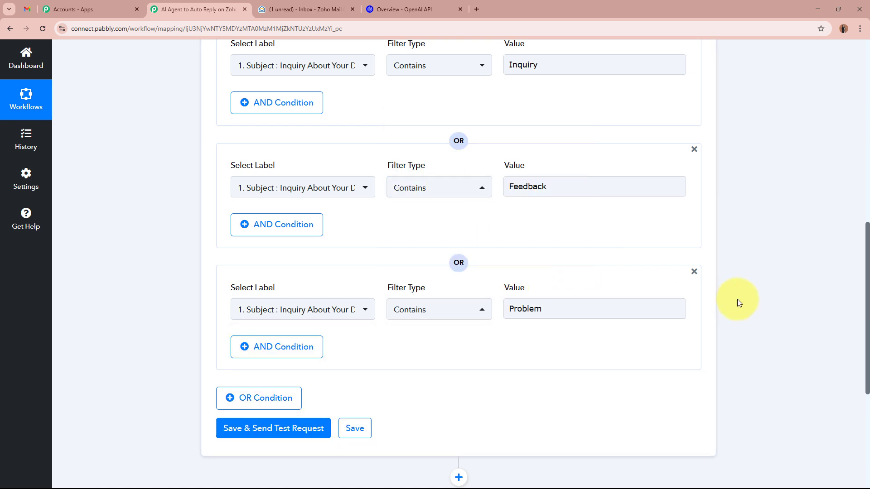
Add a further OR condition requiring the Zoho Mail Subject to contain "Report".
scroll(739, 300, "down", 2)
left_click(253, 312)
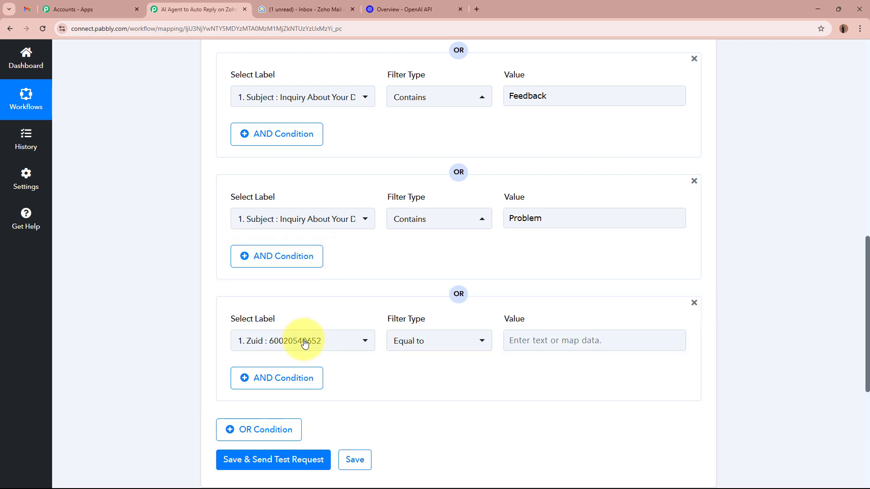
left_click(301, 340)
type("sub")
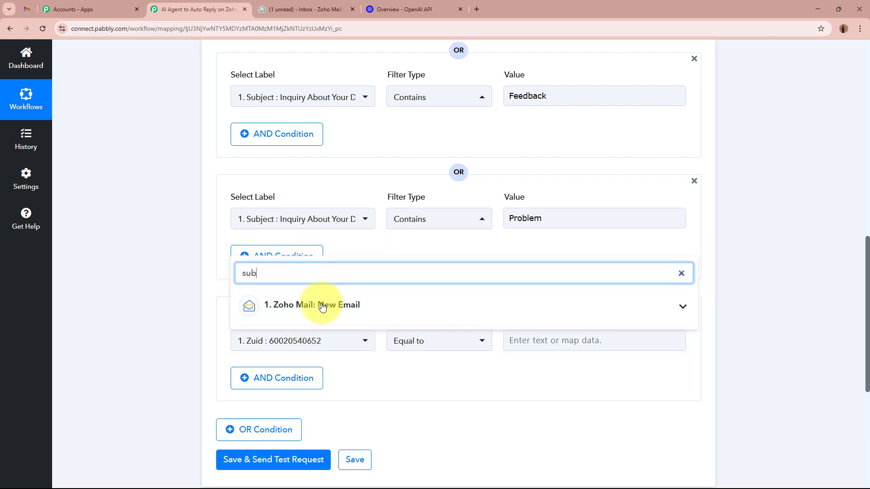
left_click(323, 306)
left_click(327, 334)
left_click(451, 353)
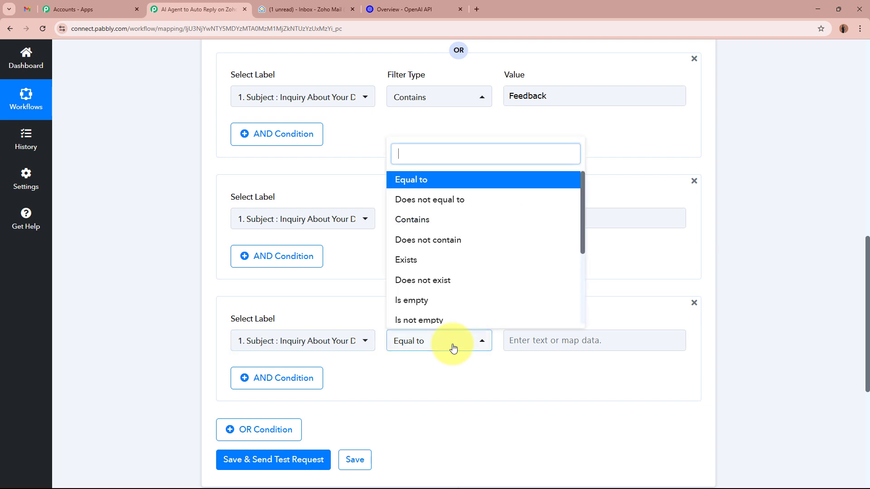
left_click(453, 219)
left_click(553, 337)
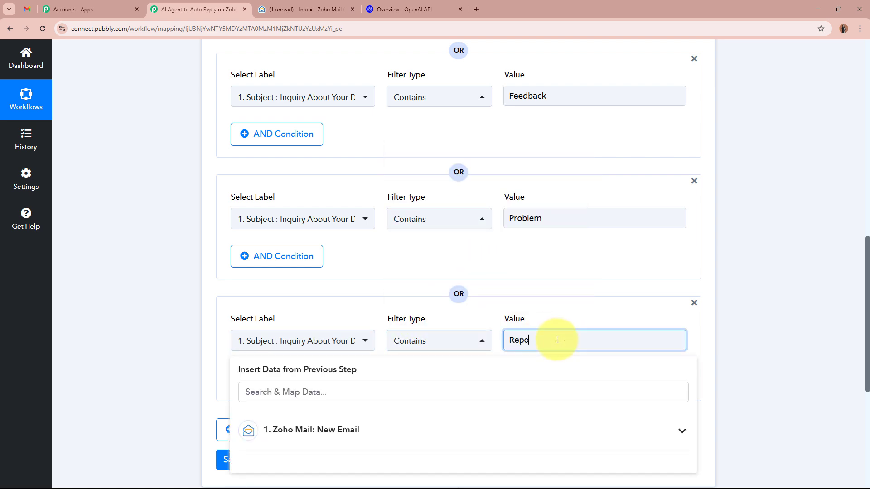
left_click(753, 325)
Add a final OR condition requiring the Zoho Mail Subject to contain "Issue".
scroll(753, 325, "down", 2)
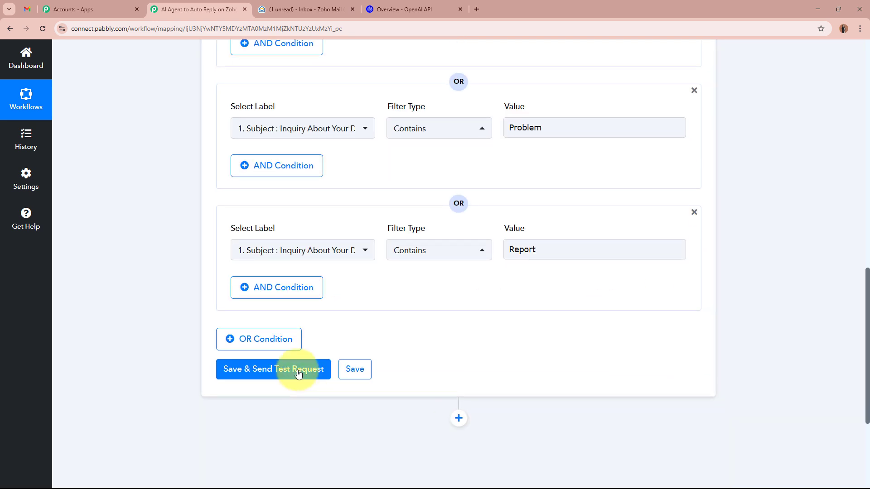
left_click(261, 341)
scroll(159, 301, "down", 3)
left_click(272, 236)
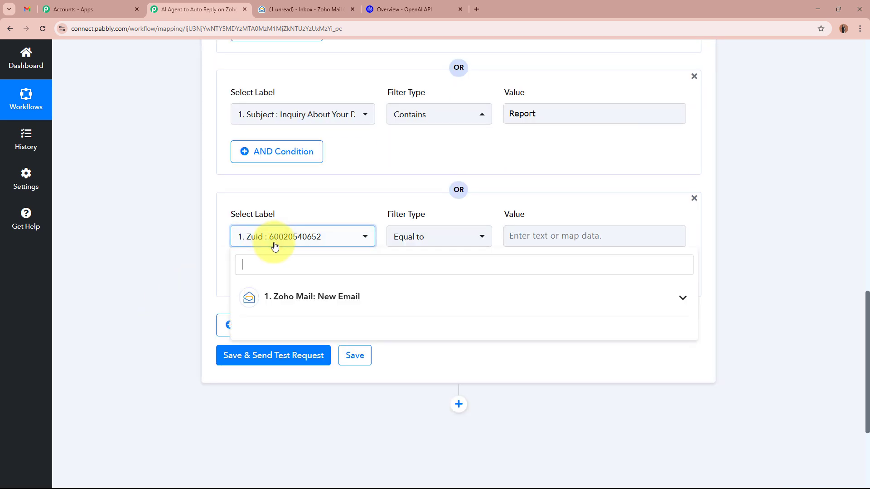
type("subj")
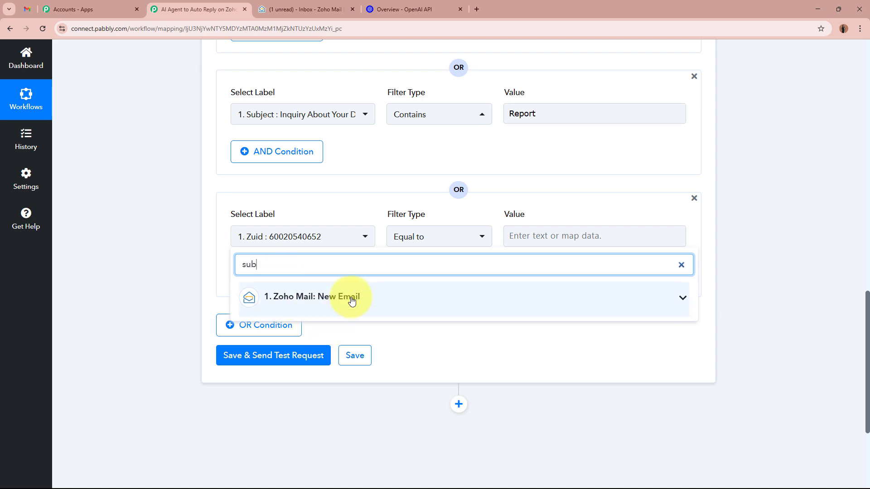
left_click(352, 295)
left_click(322, 327)
left_click(446, 244)
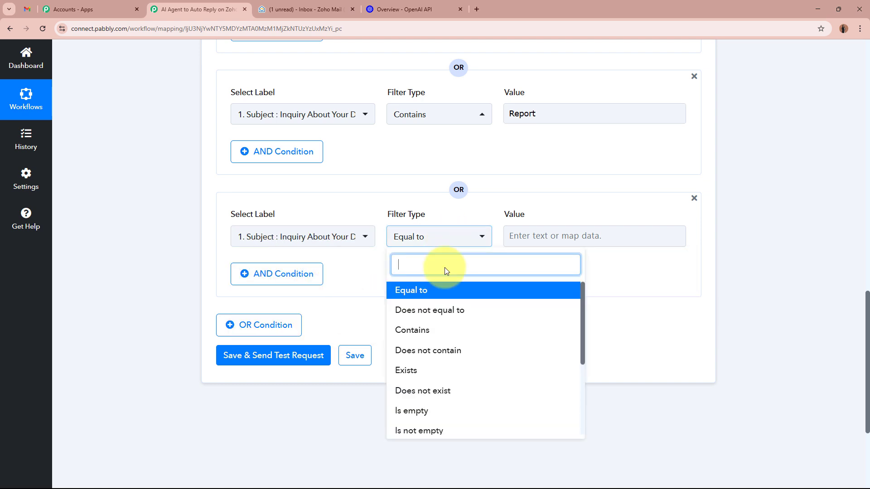
left_click(448, 329)
left_click(567, 234)
type("Issue")
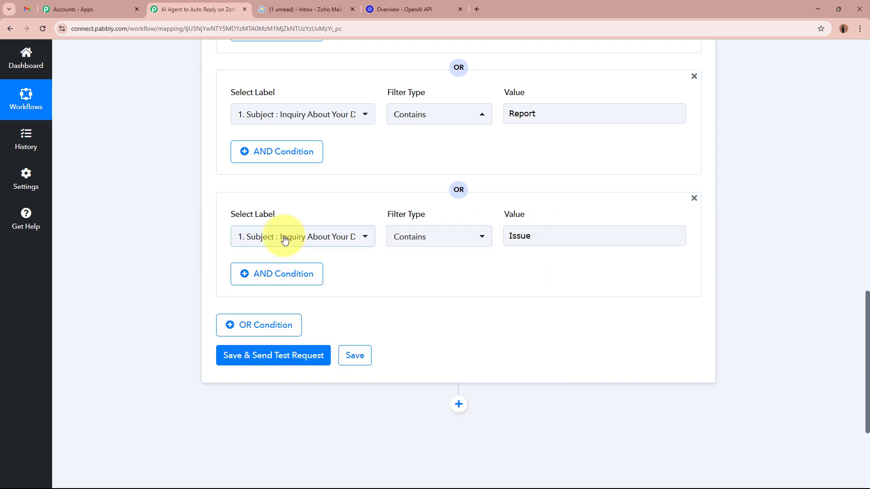
scroll(603, 257, "up", 3)
scroll(596, 223, "up", 7)
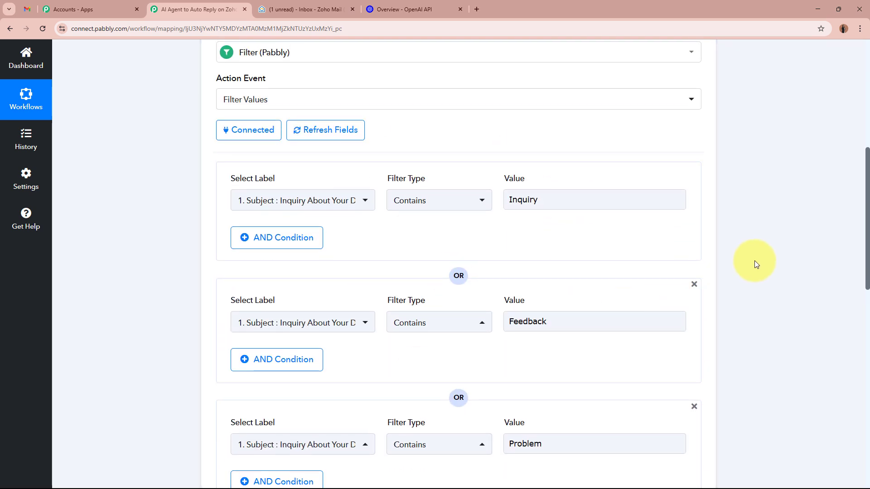
scroll(754, 262, "down", 10)
scroll(755, 264, "down", 1)
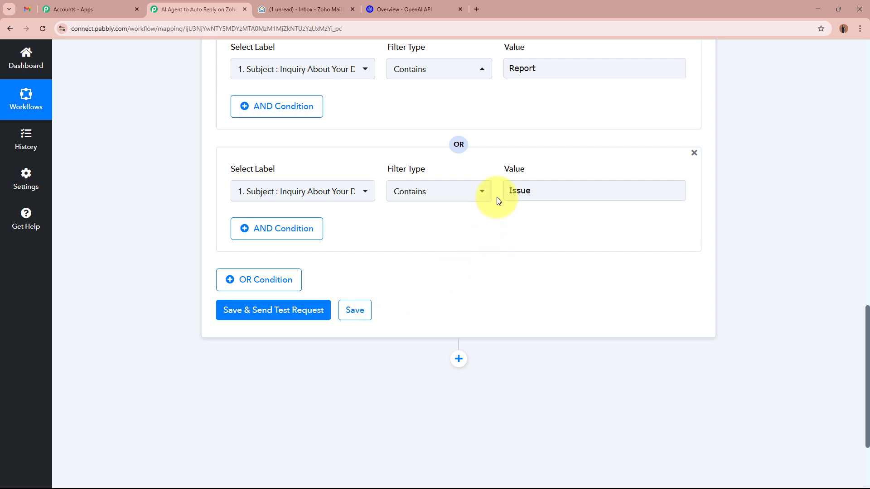
left_click(515, 183)
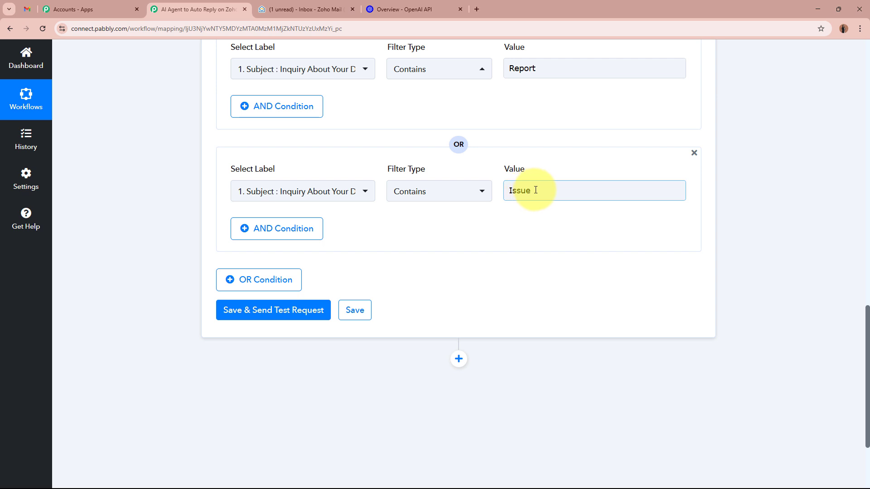
left_click(536, 190)
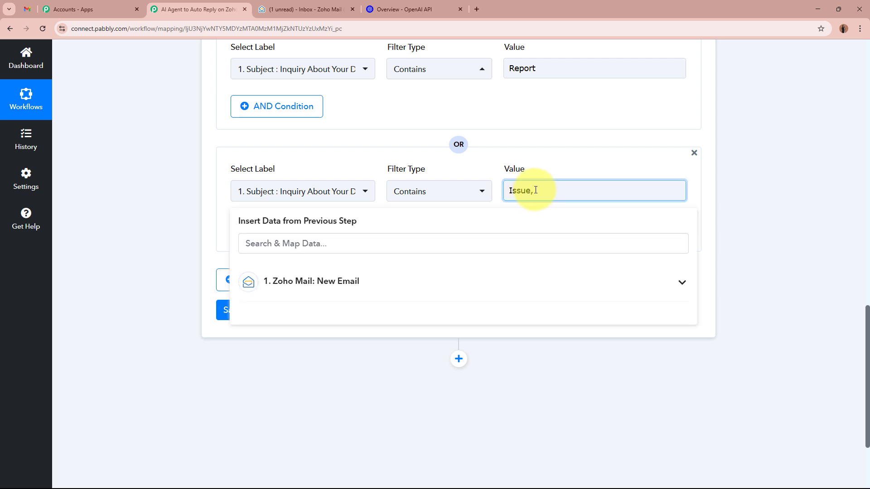
left_click(699, 210)
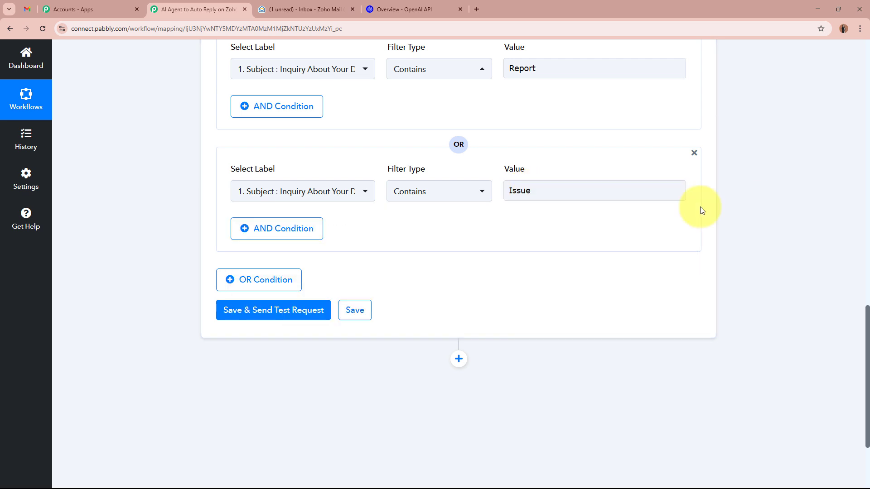
Save the filter with a test request and check the status and message in its response.
left_click(252, 310)
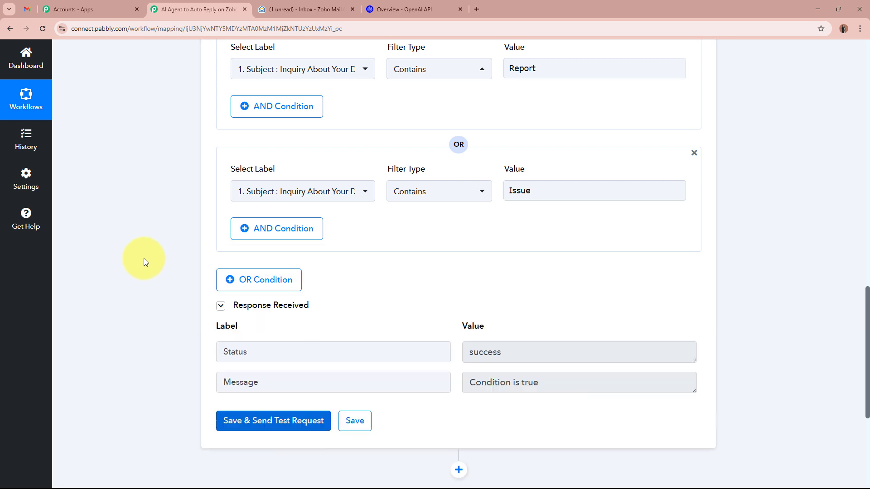
left_click(515, 216)
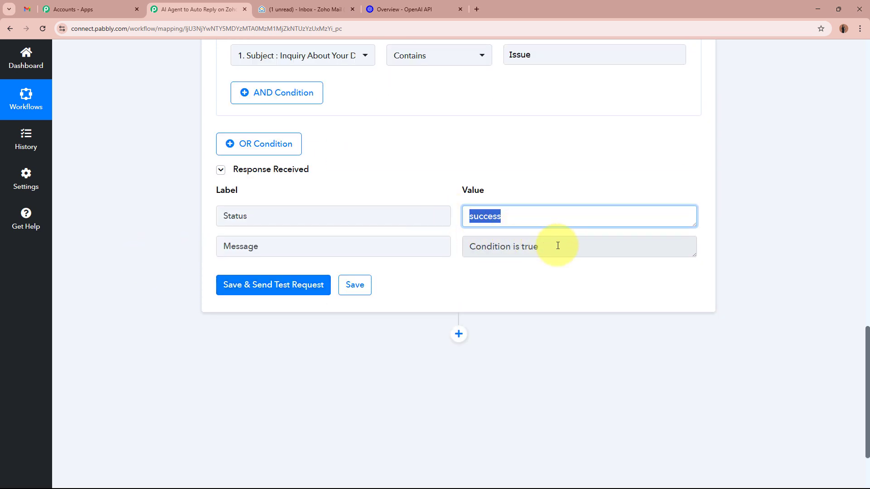
left_click(480, 241)
left_click(746, 255)
Collapse the Filter (Pabbly) step in the workflow.
scroll(747, 254, "up", 15)
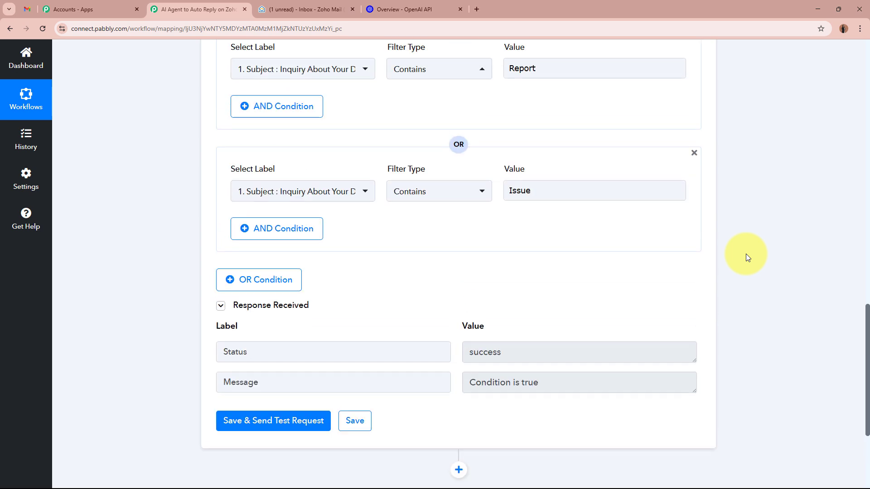
scroll(749, 256, "up", 5)
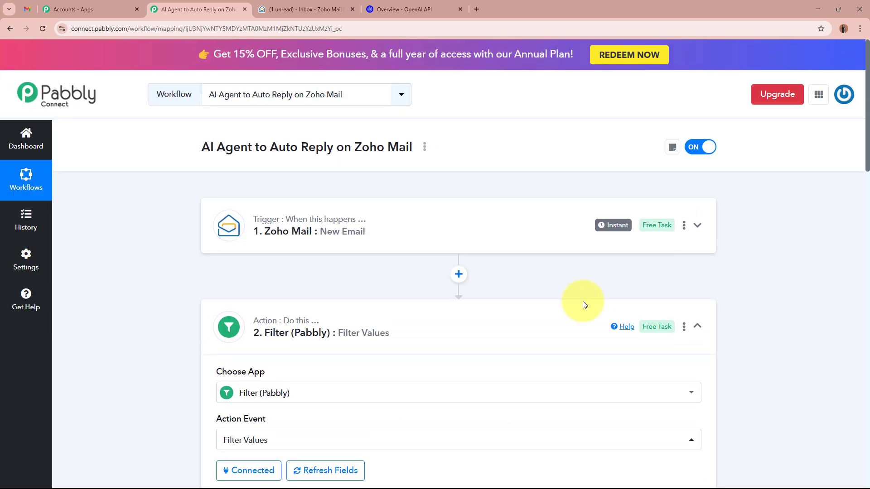
left_click(475, 327)
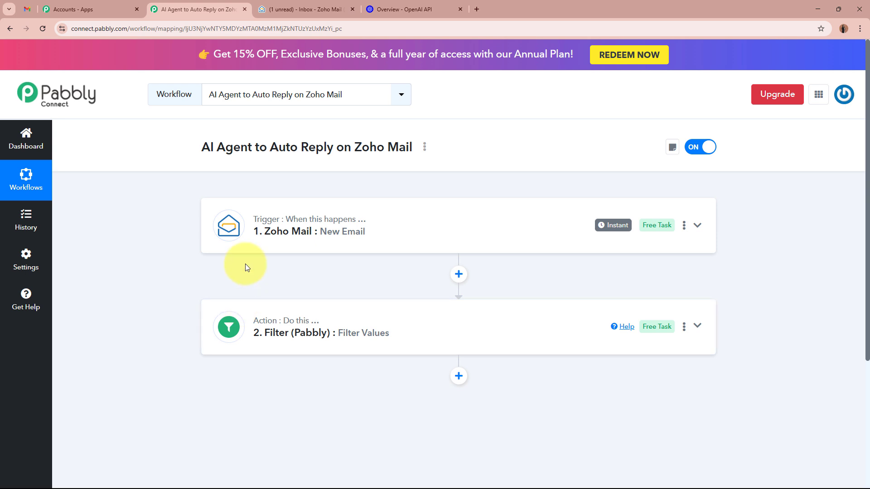
Add an action step after the filter and choose OpenAI (ChatGPT, DALL-E, Whisper) as its app.
scroll(246, 263, "down", 2)
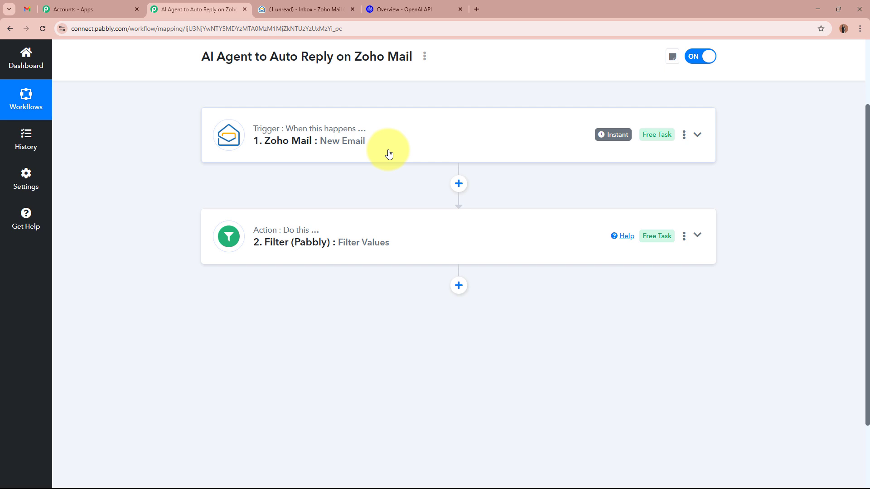
left_click(453, 288)
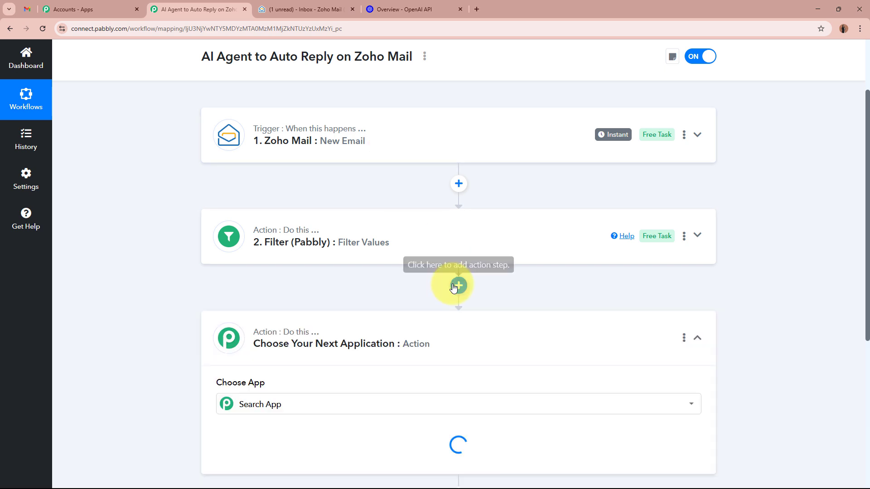
type("O")
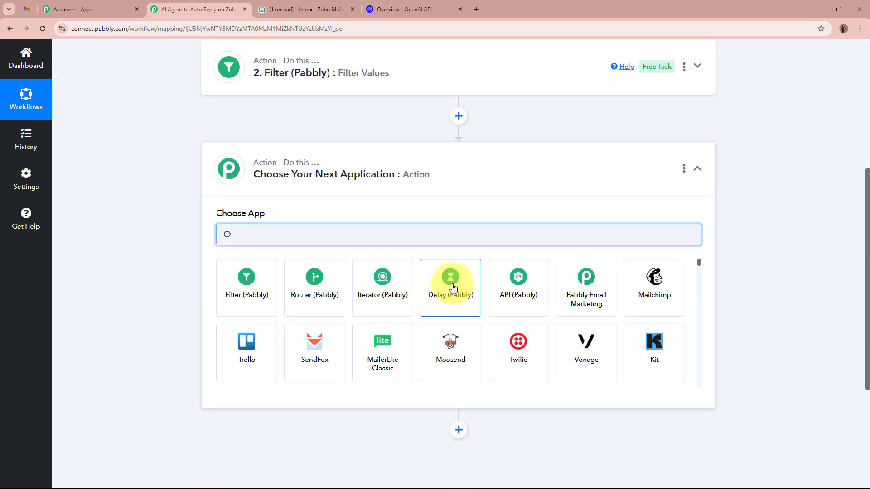
type("penAI")
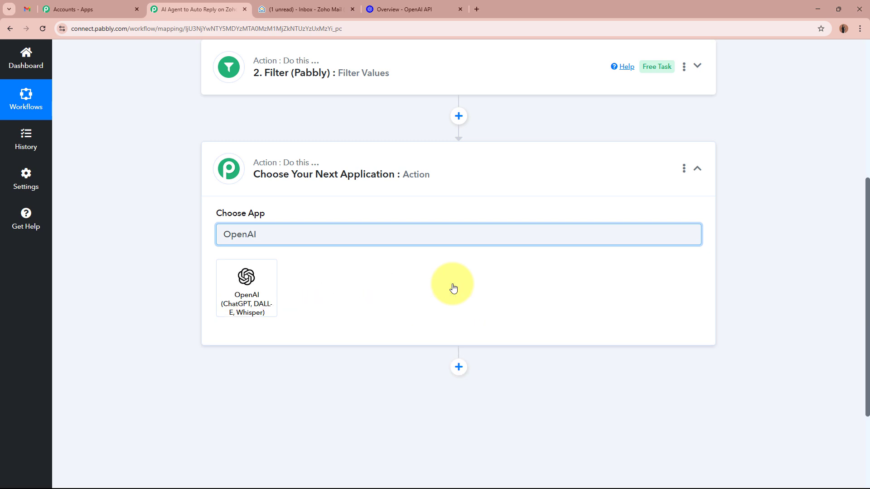
left_click(233, 296)
View the OpenAI developer platform page, return to the Pabbly Connect workflow, and set the OpenAI action event to ChatGPT.
left_click(442, 8)
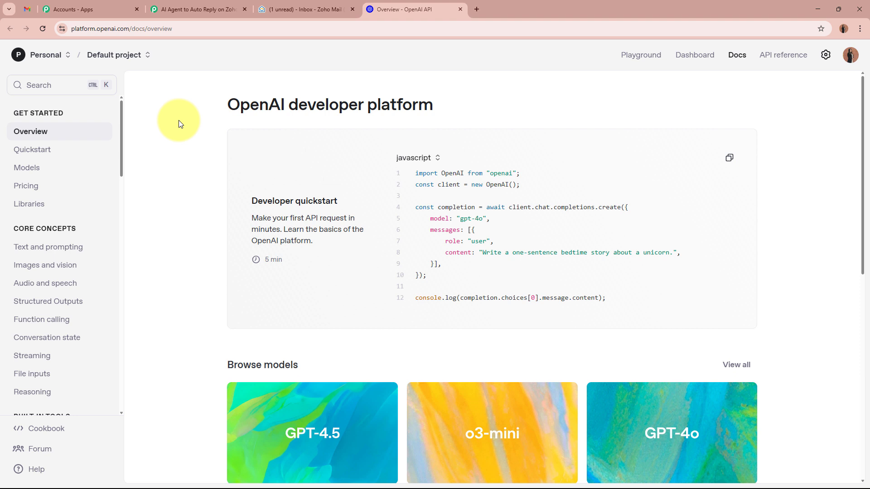
left_click(181, 9)
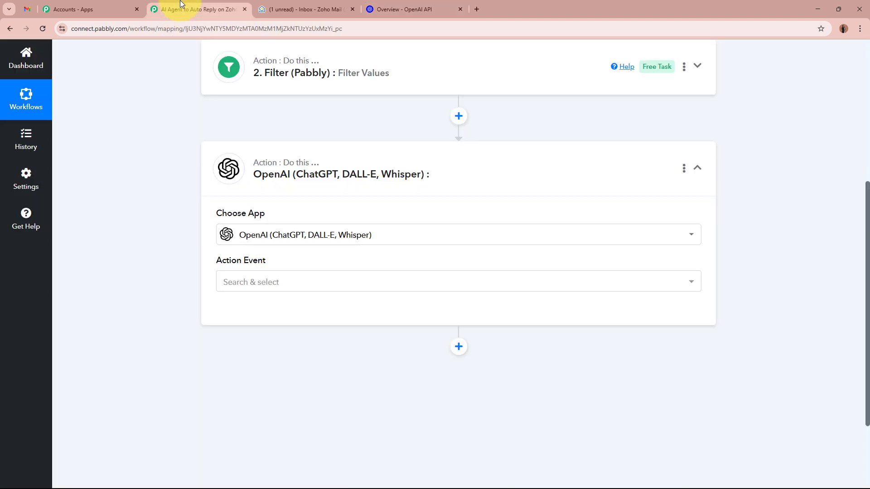
left_click(298, 281)
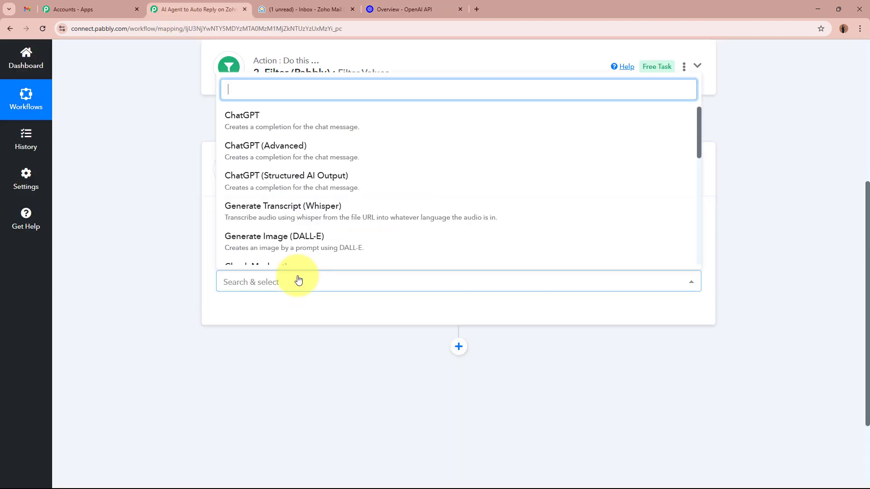
left_click(297, 123)
Start connecting the ChatGPT action to an OpenAI account and choose to add a new connection.
left_click(239, 320)
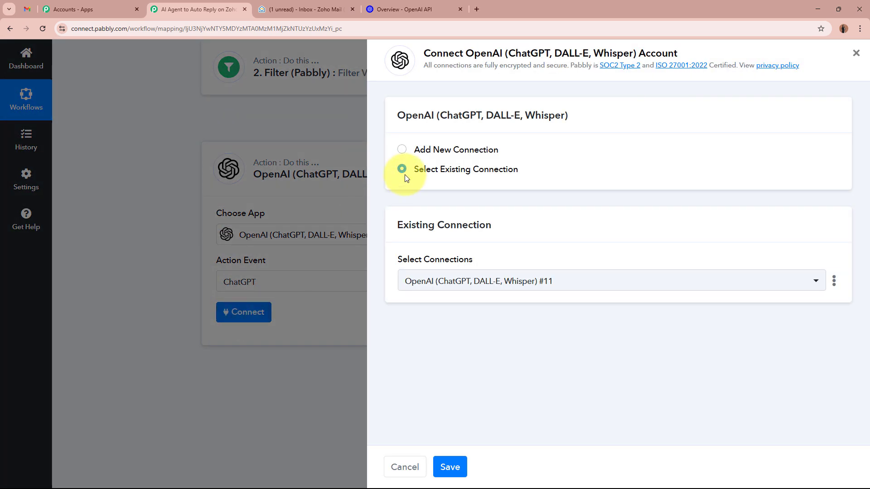
left_click(403, 149)
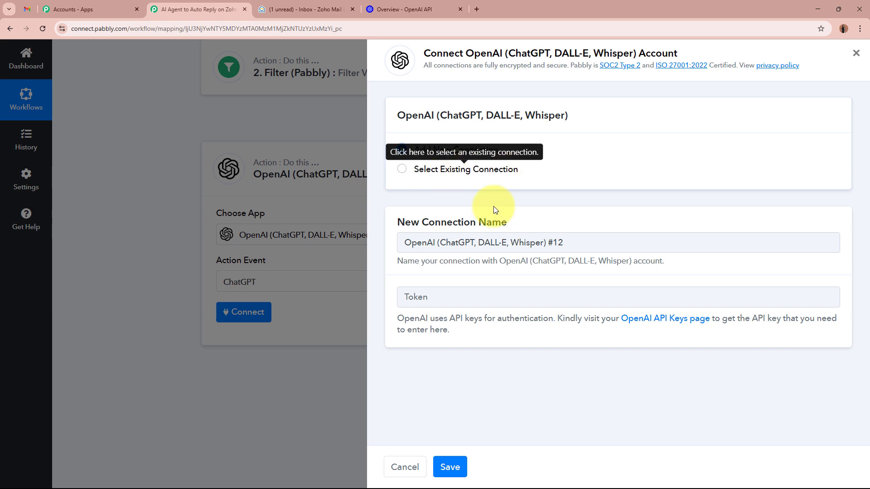
left_click(419, 297)
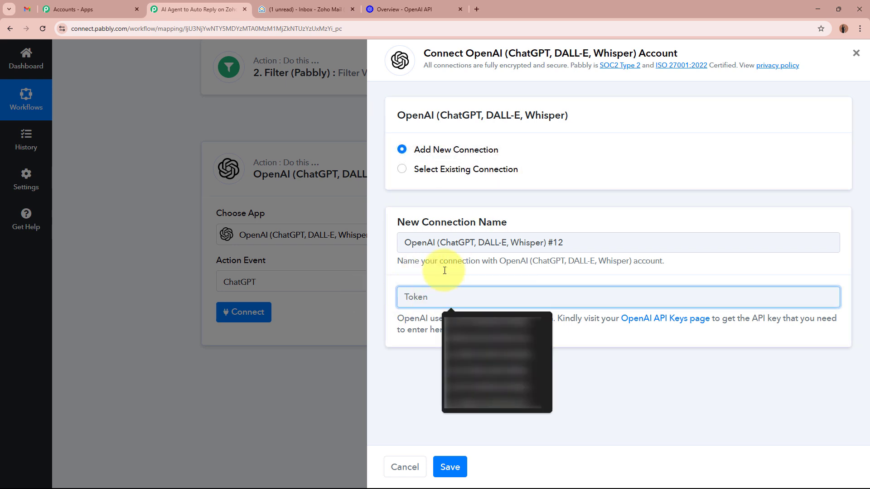
left_click(391, 271)
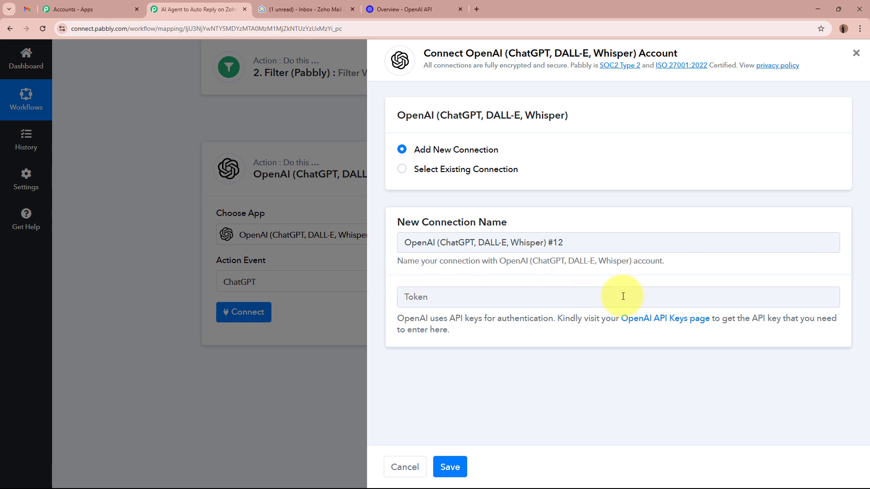
Open the OpenAI API Keys page linked from the connection form and view the project's API keys.
left_click(673, 318)
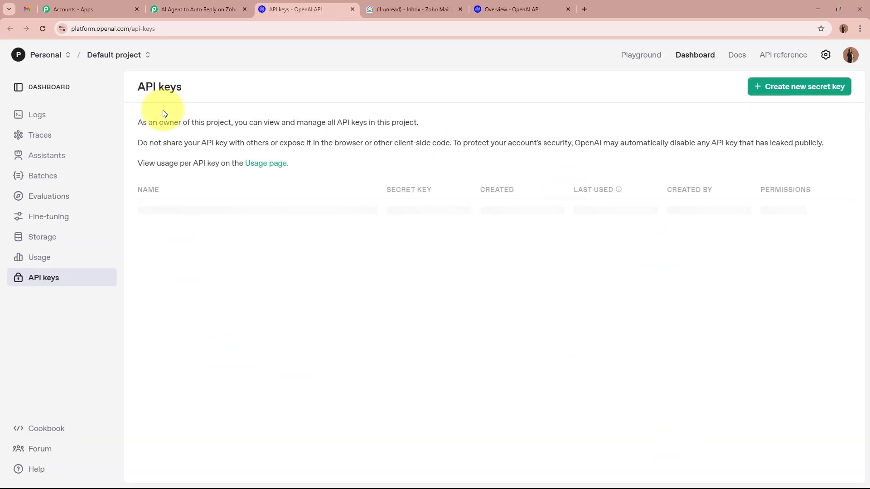
left_click_drag(127, 87, 228, 94)
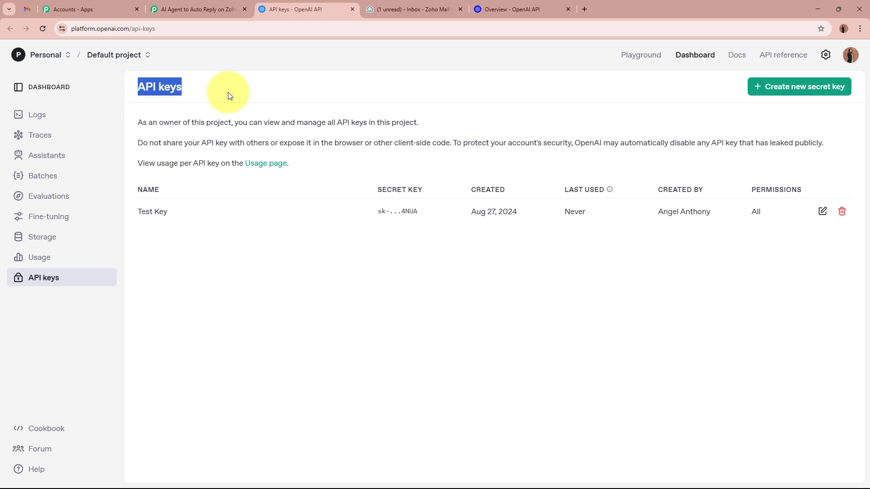
left_click(228, 93)
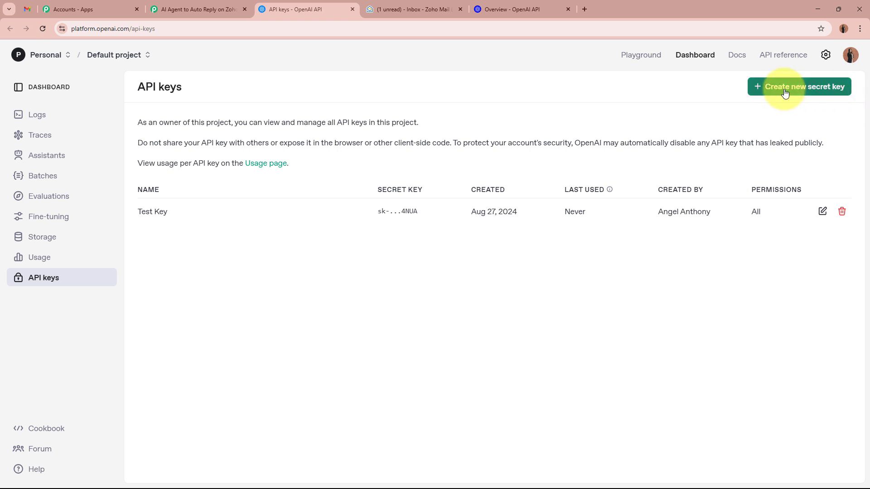
Examine the name, project and permissions options for creating a new secret key, and cancel without creating one.
left_click(824, 90)
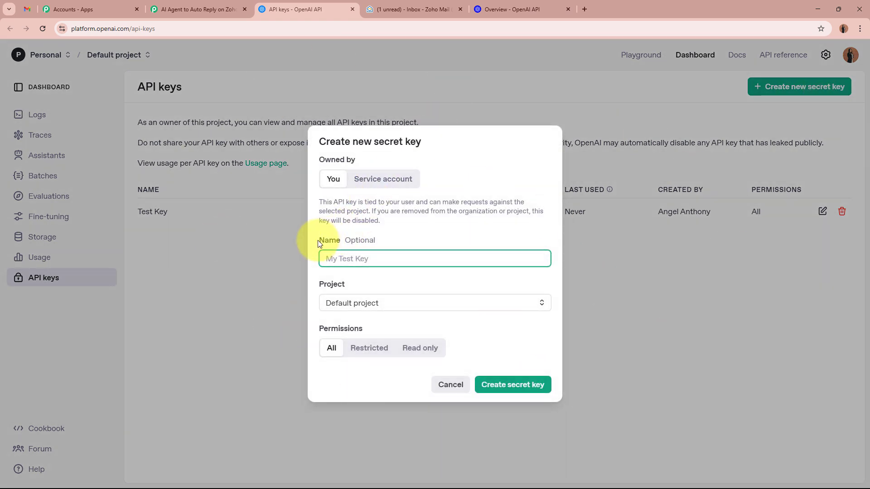
left_click_drag(318, 240, 354, 269)
double_click(325, 284)
left_click_drag(329, 325, 329, 351)
left_click(406, 327)
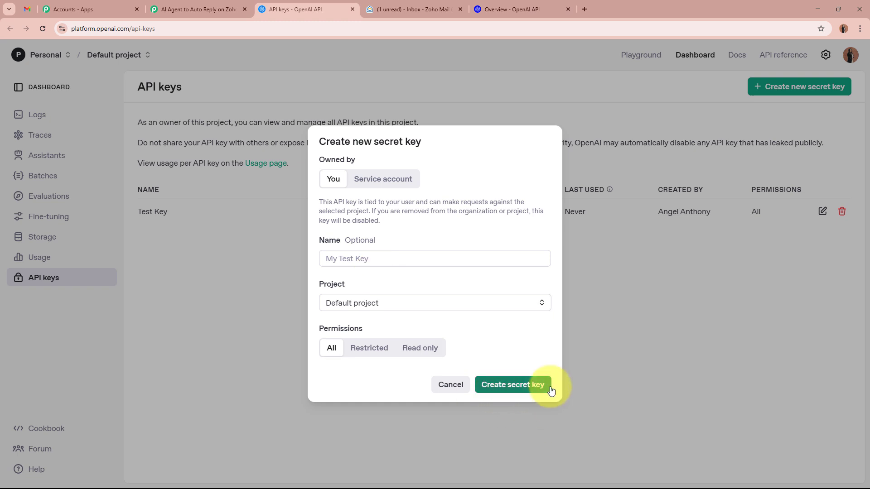
left_click(446, 386)
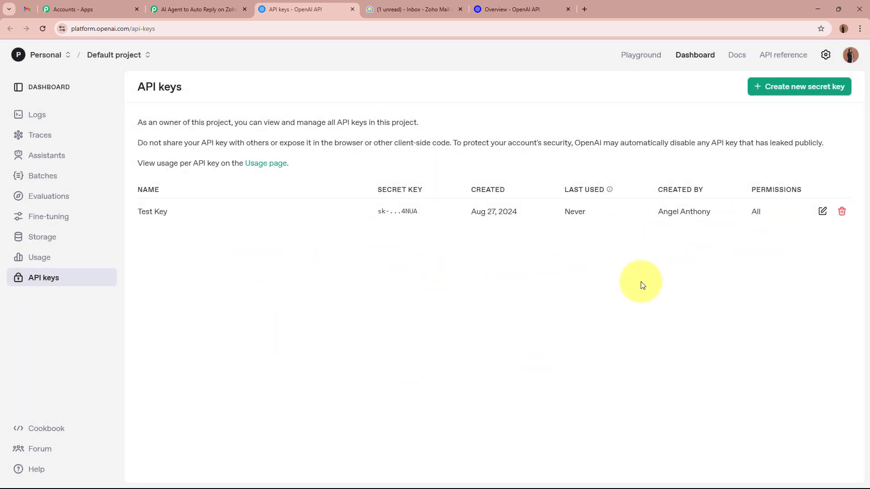
Return to the Pabbly Connect workflow and save the step with the existing connection OpenAI (ChatGPT, DALL-E, Whisper) #11.
left_click(200, 9)
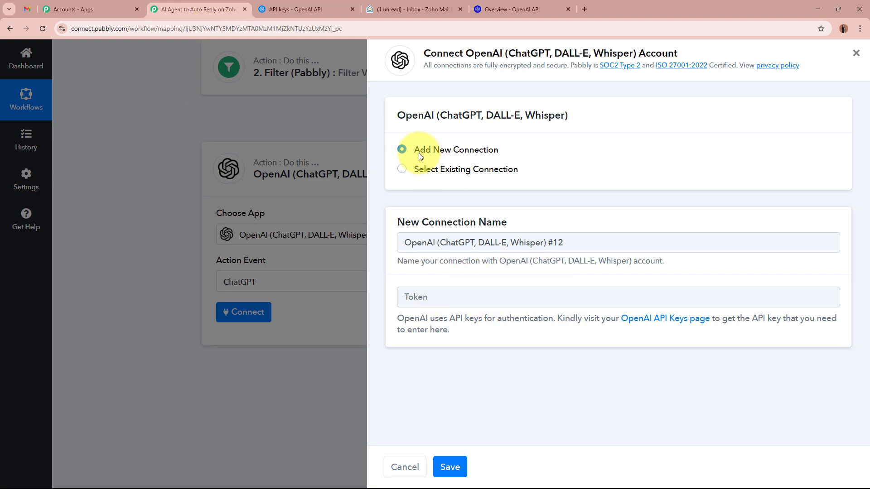
left_click(401, 168)
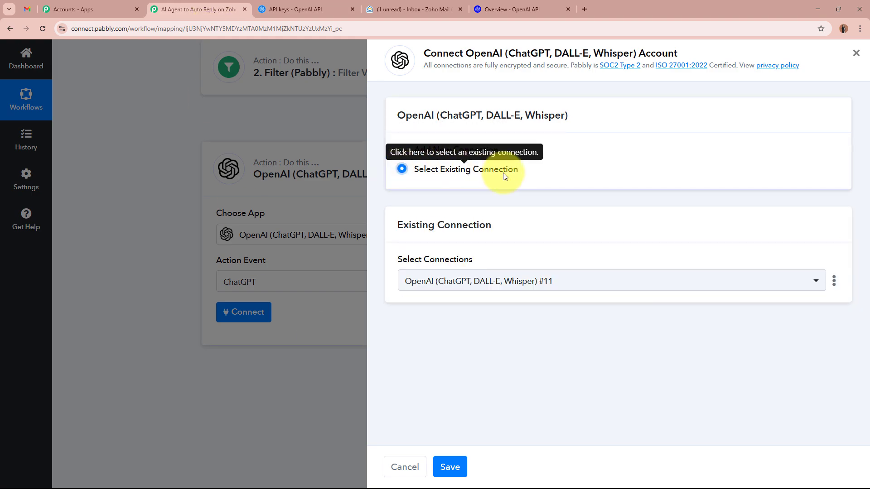
left_click(449, 467)
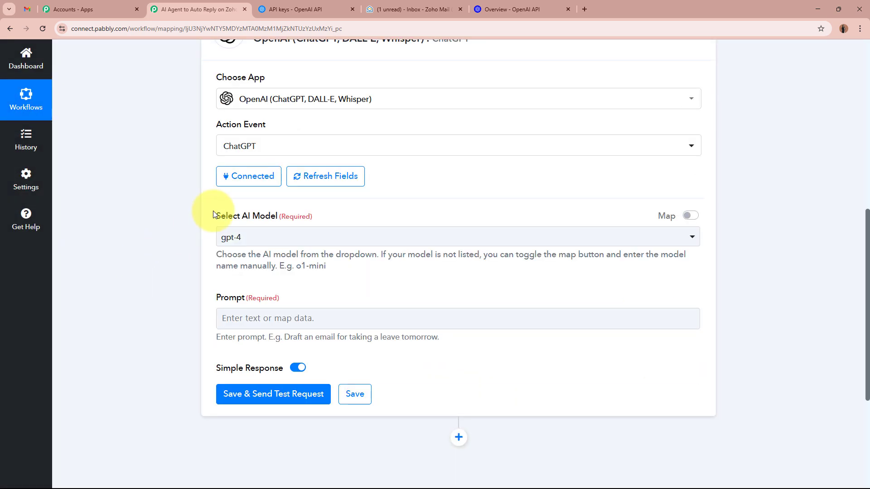
Set the AI model to gpt-4o-mini and look through the other available models.
left_click_drag(215, 215, 334, 223)
left_click(139, 275)
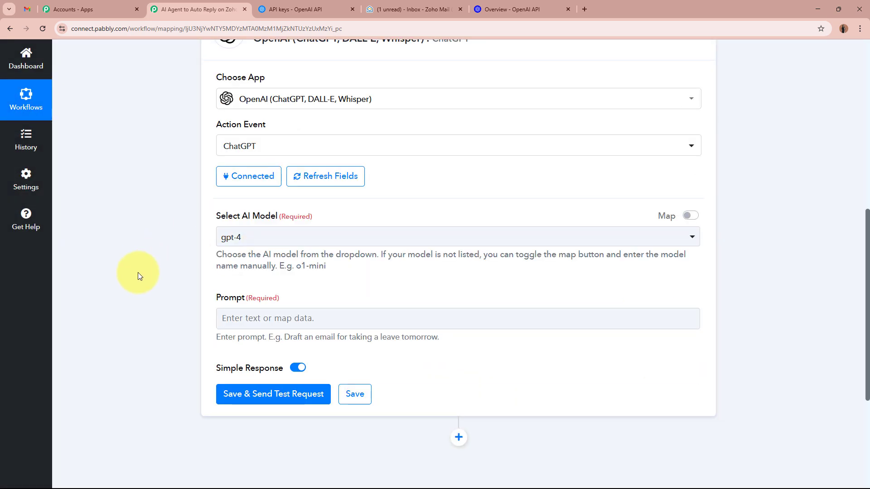
left_click(255, 237)
left_click(259, 306)
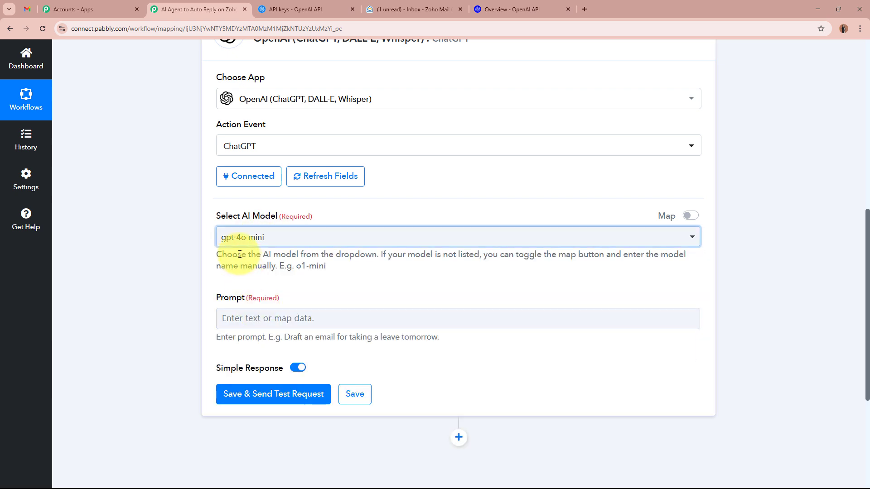
left_click(303, 237)
scroll(295, 420, "down", 5)
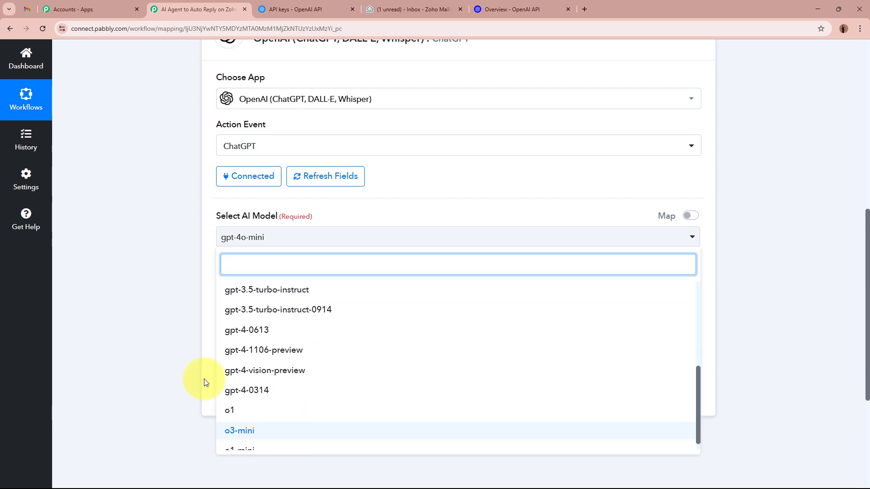
left_click(165, 311)
scroll(165, 311, "down", 2)
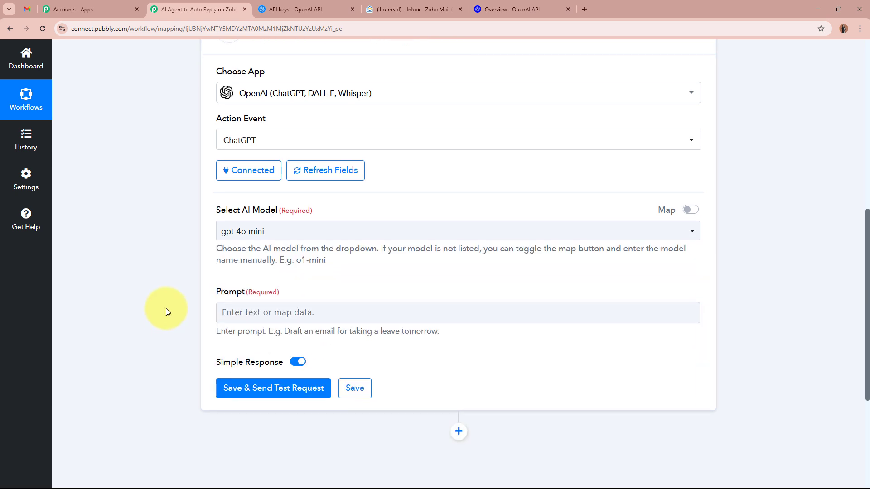
Enter a prompt requesting a professional, friendly reply as JSON with Subject and Email Body, ending in "Here's the email: [Email]".
left_click_drag(215, 209, 317, 208)
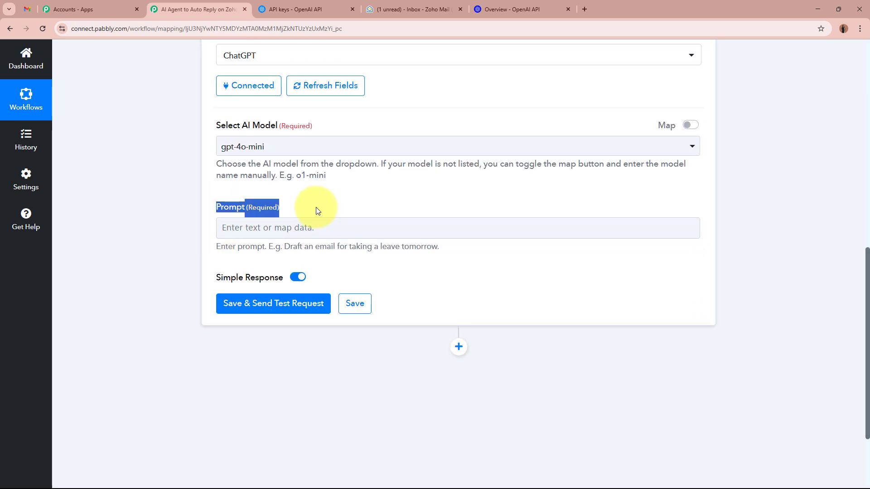
left_click(160, 225)
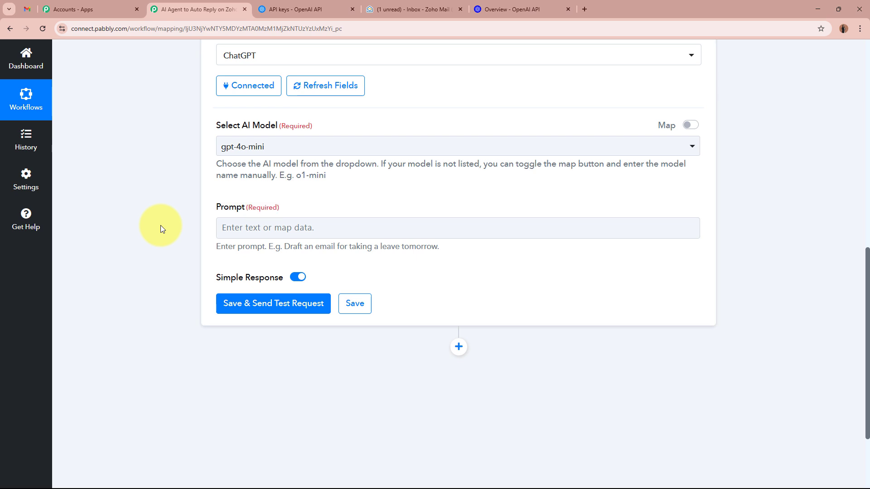
scroll(160, 225, "up", 3)
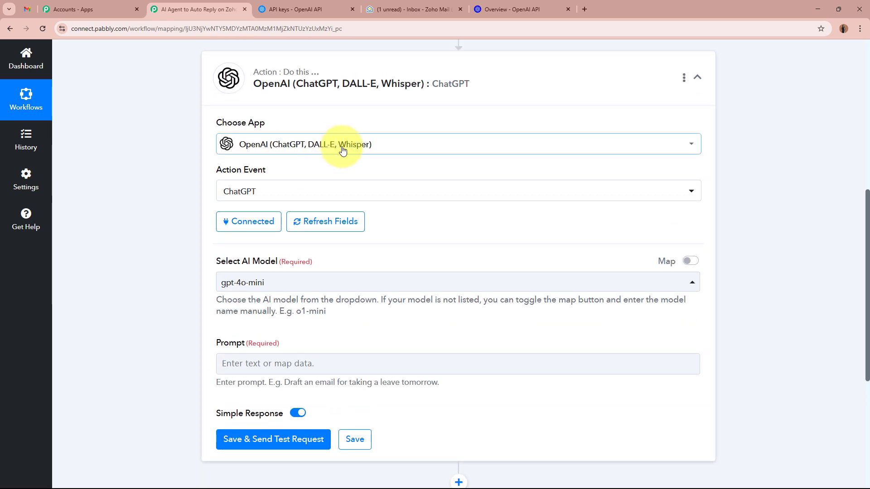
scroll(131, 275, "down", 3)
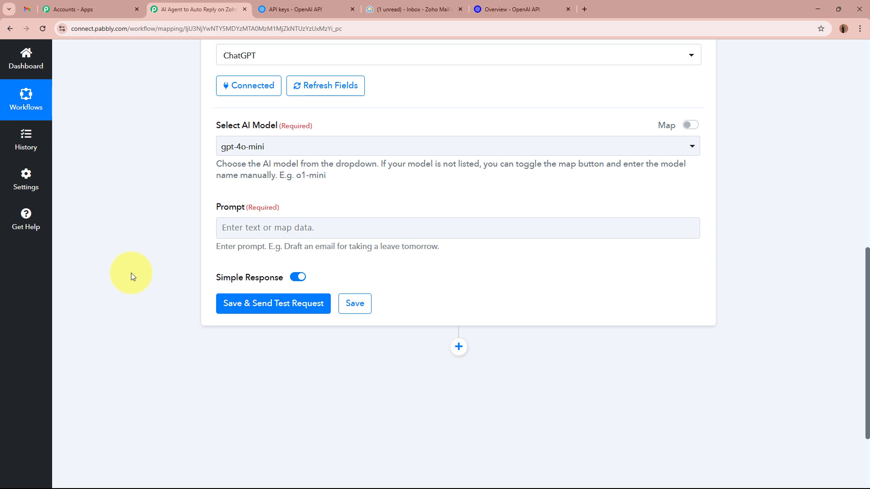
scroll(132, 274, "up", 8)
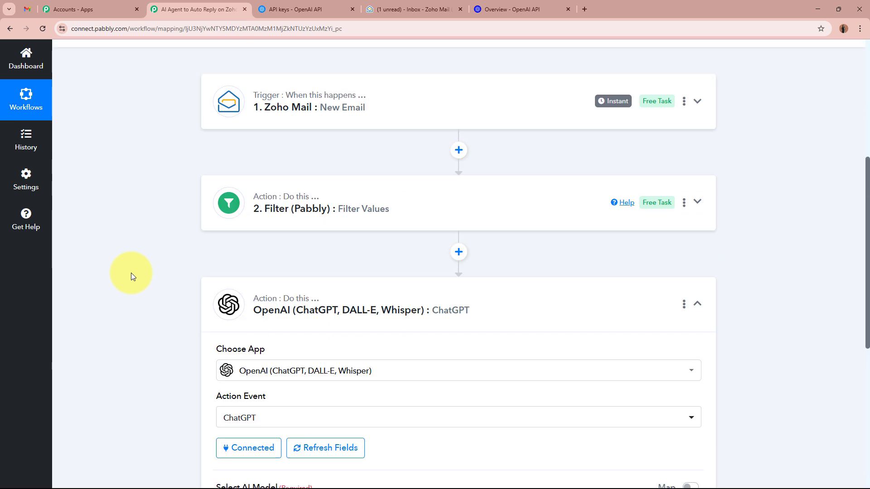
scroll(358, 108, "down", 9)
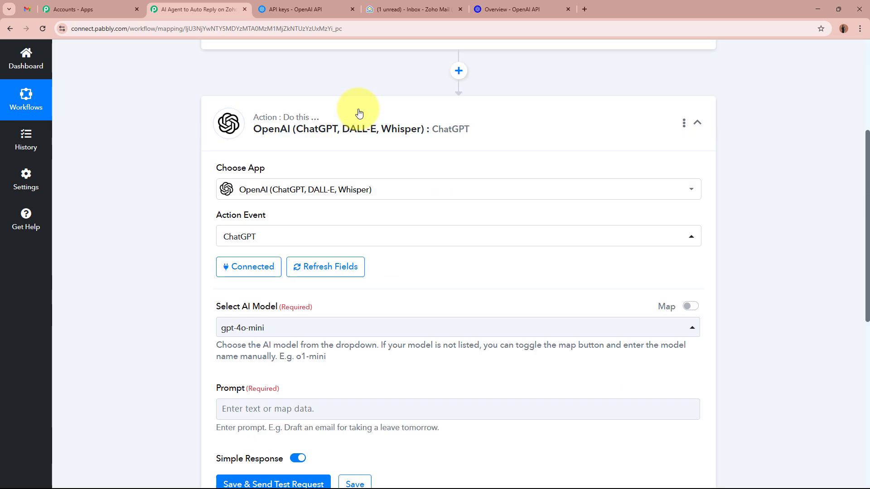
scroll(359, 112, "down", 2)
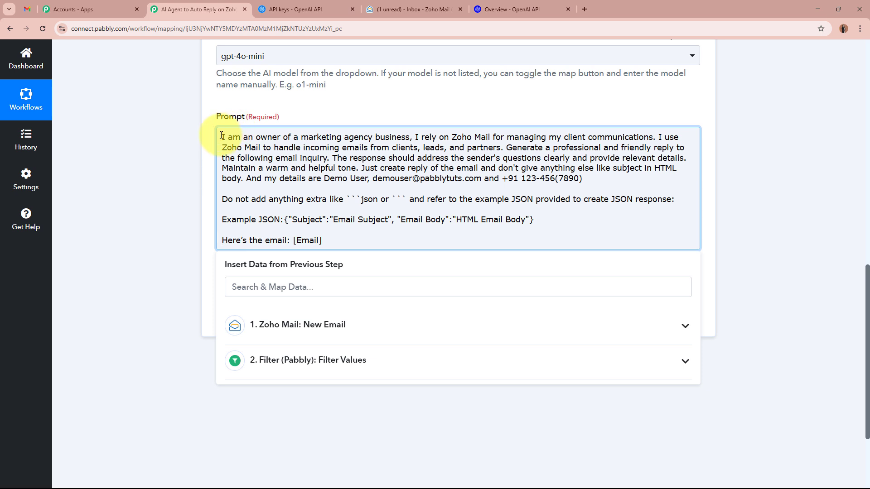
Reword the prompt's reply instruction to say "give the email in HTML body" and review the sender details and JSON format instructions.
left_click_drag(415, 137, 671, 168)
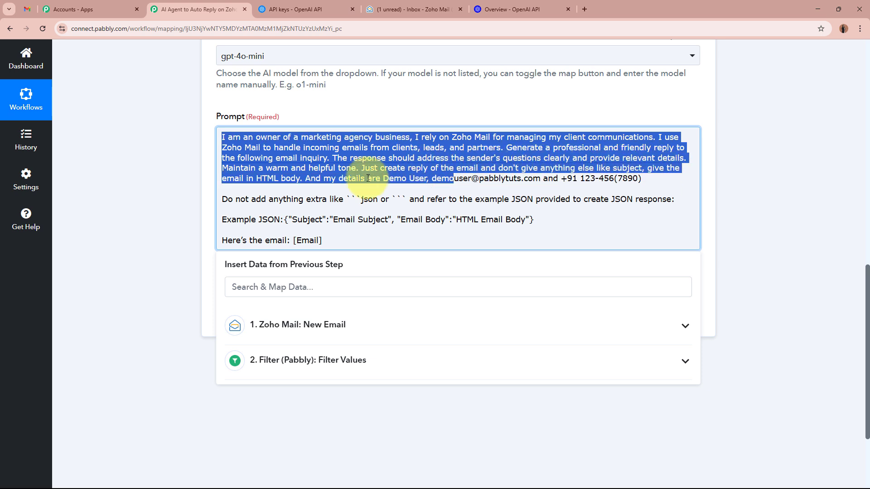
left_click_drag(453, 179, 671, 201)
left_click_drag(244, 220, 534, 219)
left_click(534, 220)
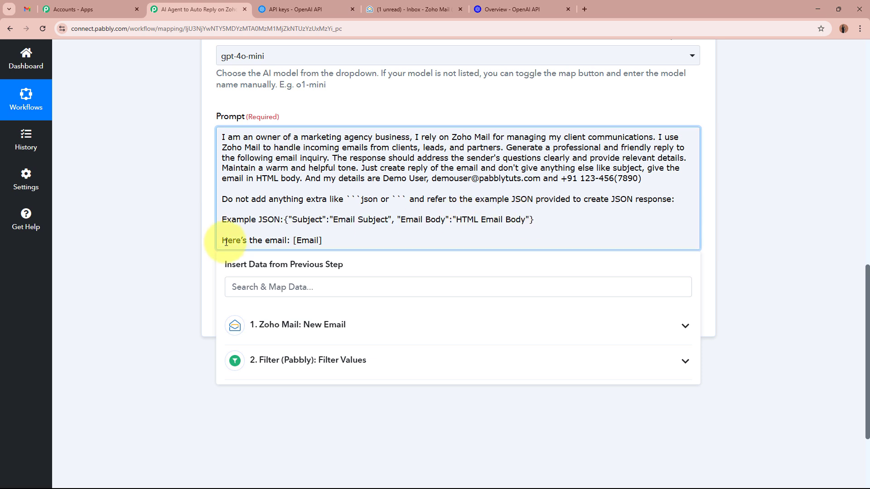
left_click_drag(226, 242, 322, 241)
left_click(295, 235)
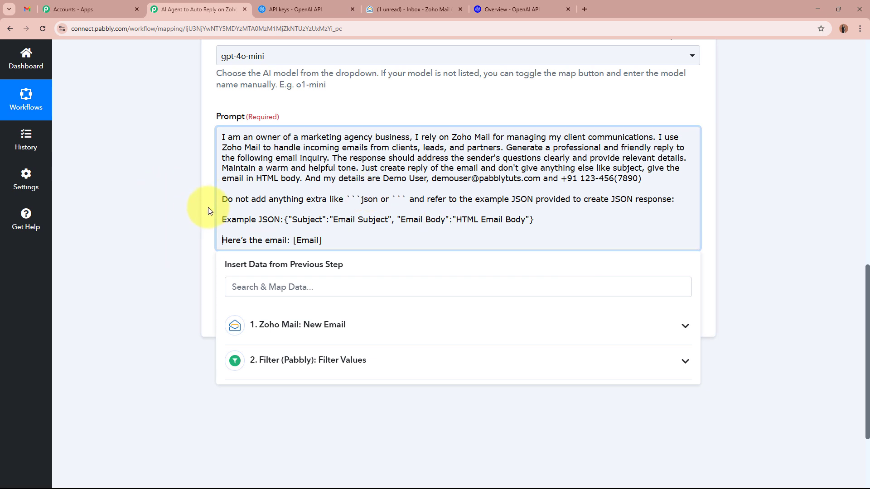
left_click_drag(223, 200, 532, 226)
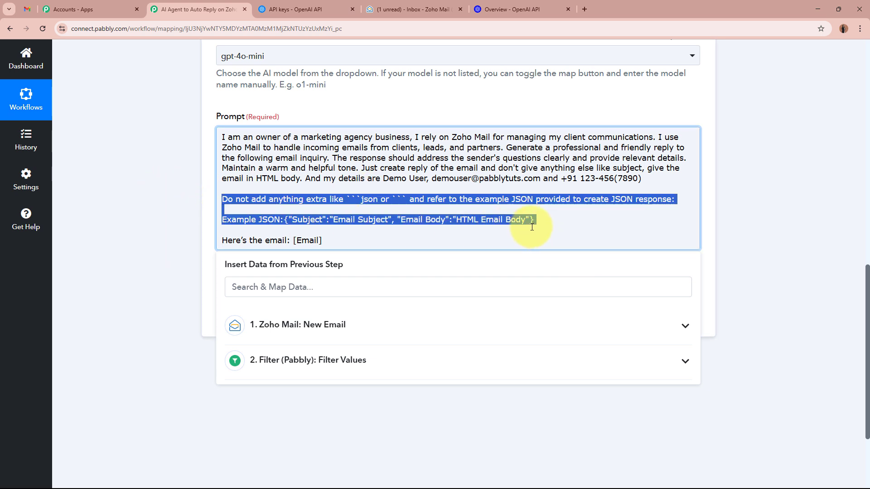
left_click(435, 232)
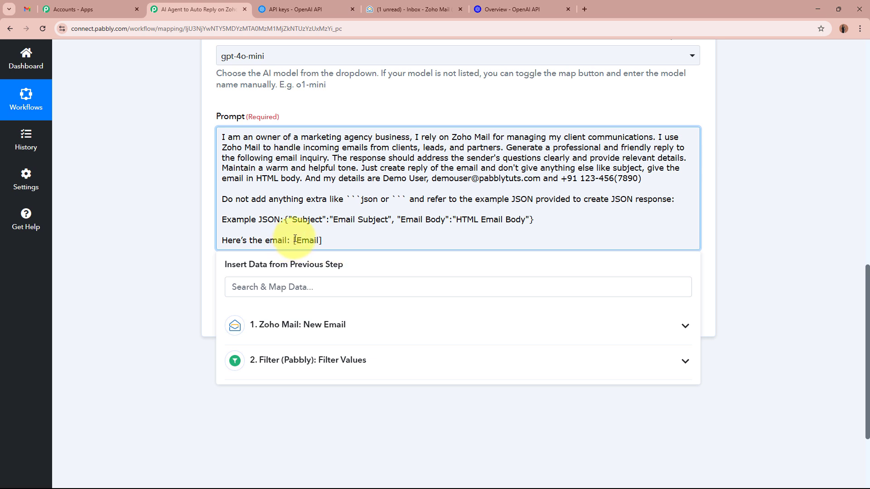
Replace the [Email] placeholder at the end of the prompt with the Html field mapped from the Zoho Mail: New Email step.
left_click_drag(295, 239, 340, 238)
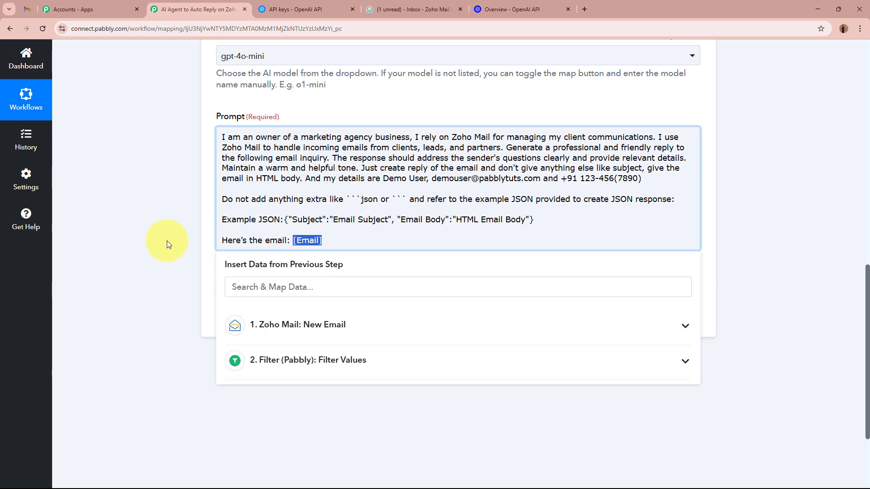
scroll(167, 244, "up", 1)
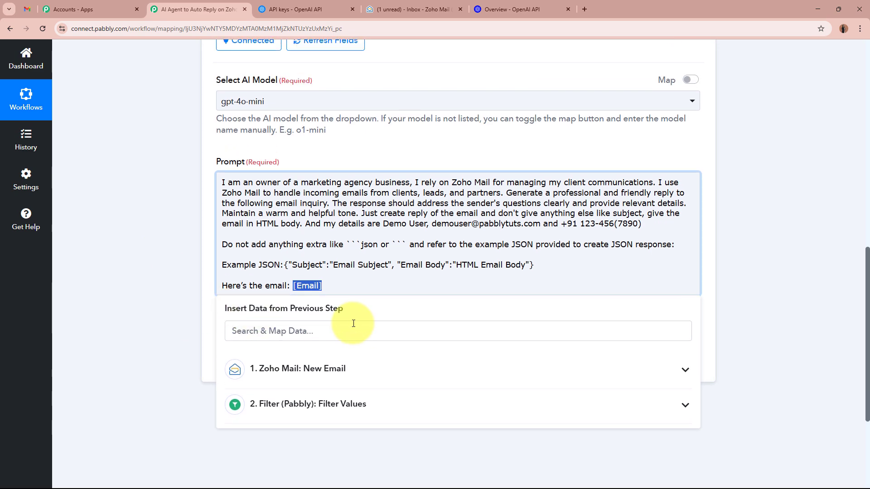
scroll(134, 285, "up", 12)
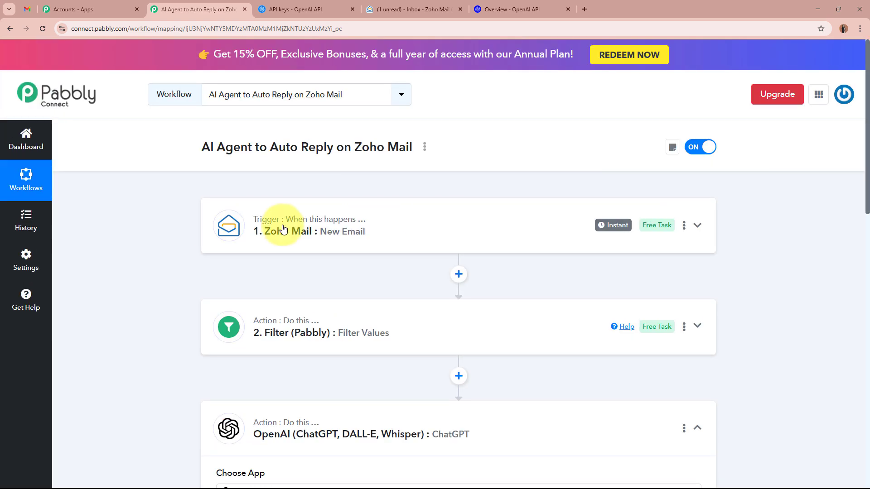
scroll(377, 240, "down", 12)
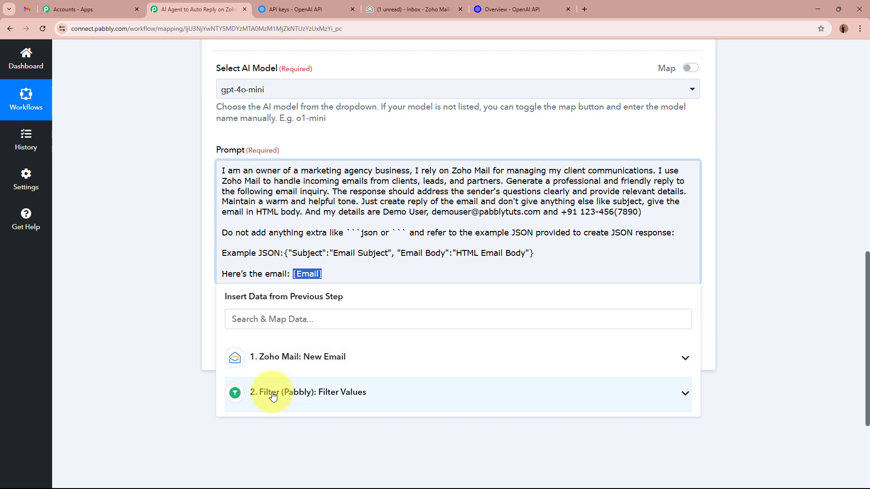
left_click(284, 368)
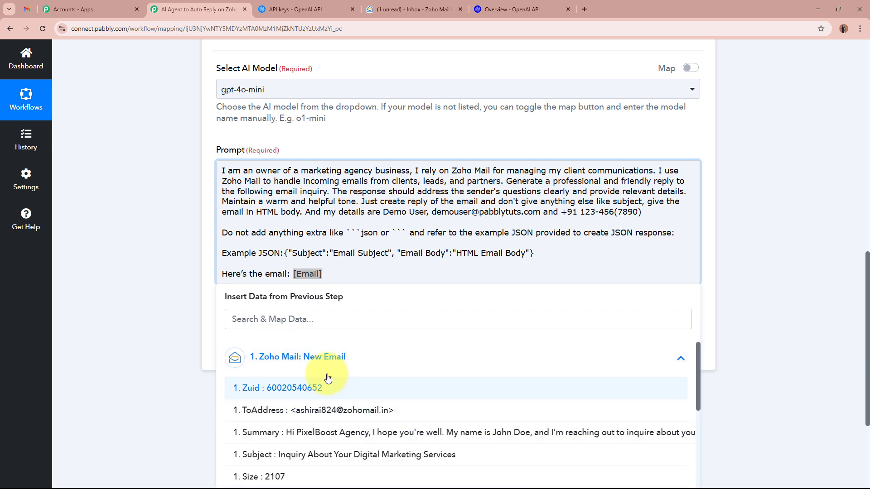
left_click(273, 359)
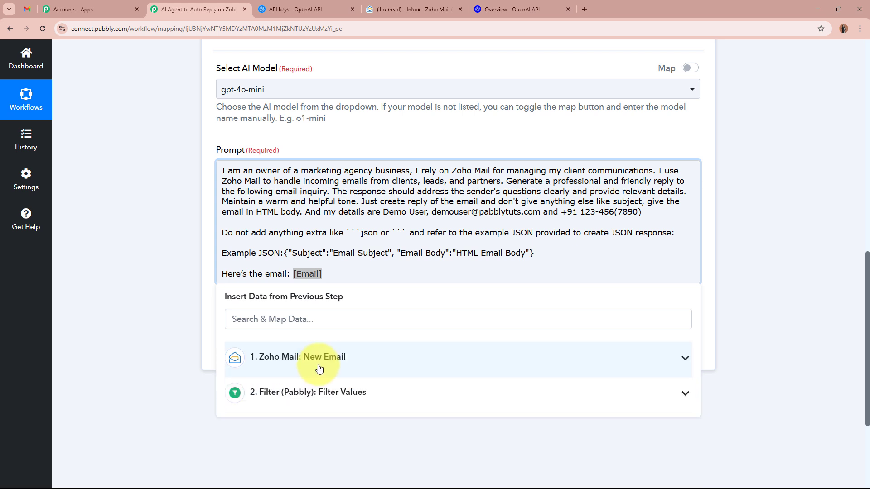
left_click(303, 320)
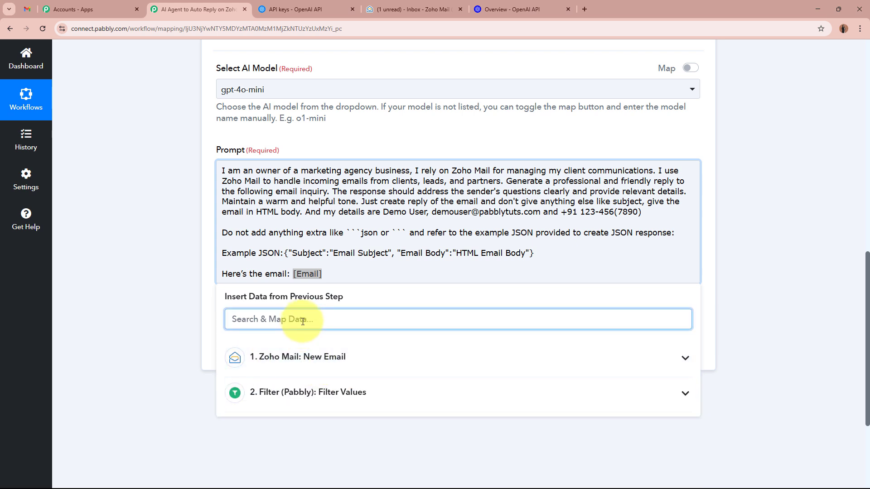
type("html")
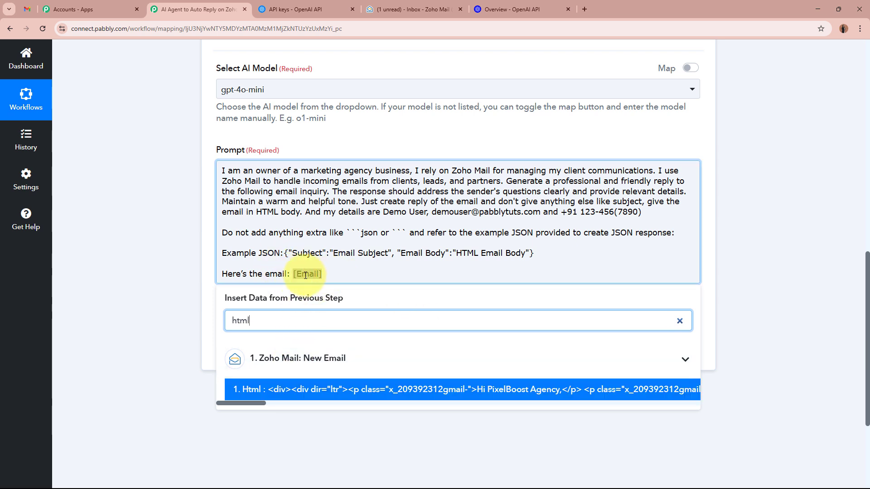
left_click(447, 388)
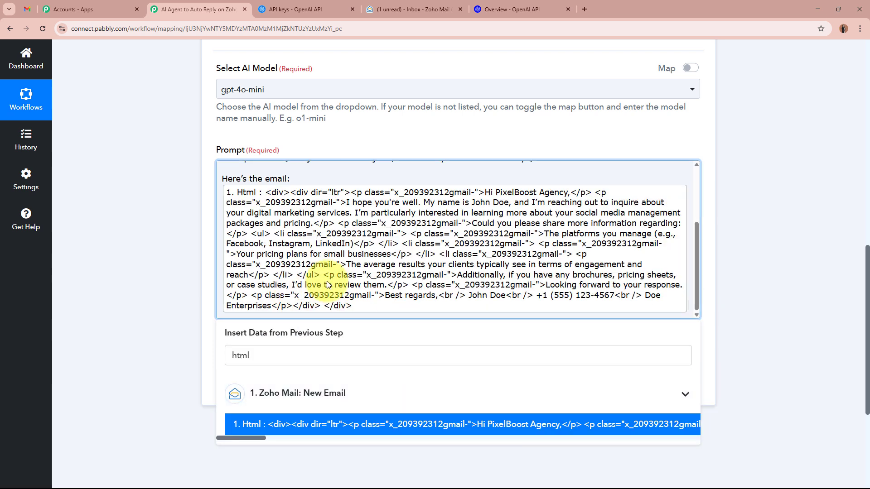
left_click(140, 243)
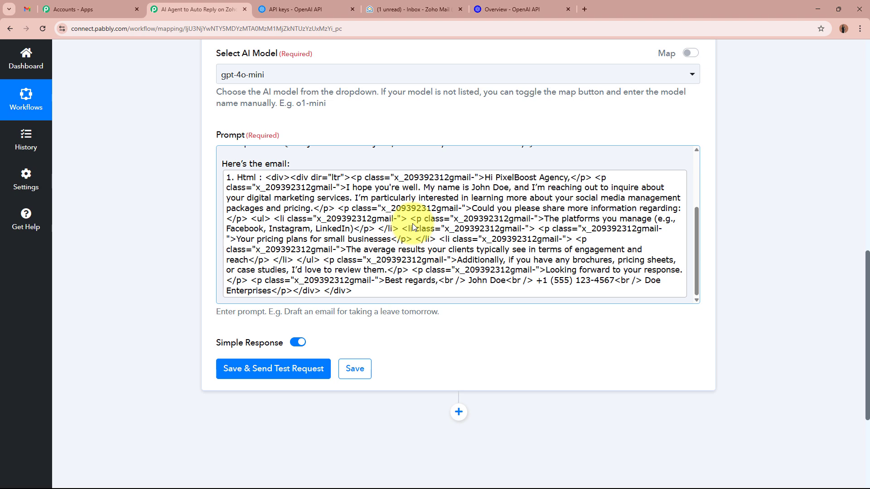
Check the completed prompt, save the ChatGPT step and send a test request.
scroll(230, 213, "up", 10)
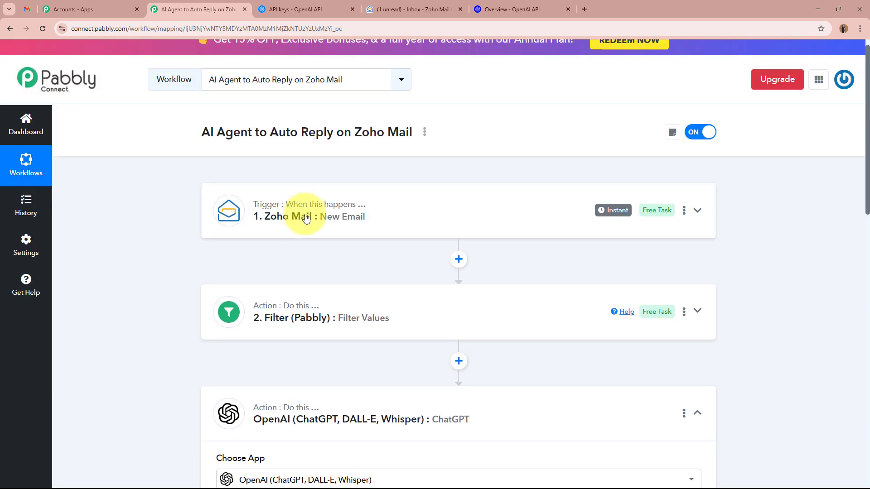
scroll(431, 219, "down", 10)
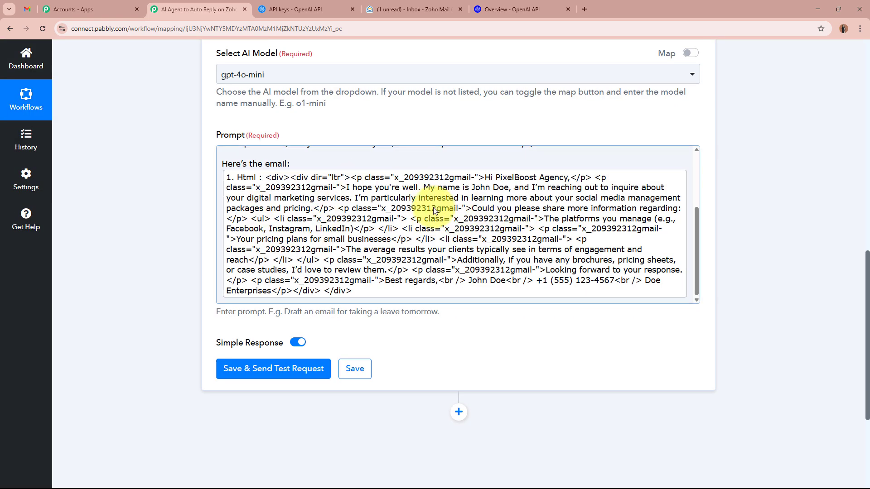
scroll(433, 211, "up", 3)
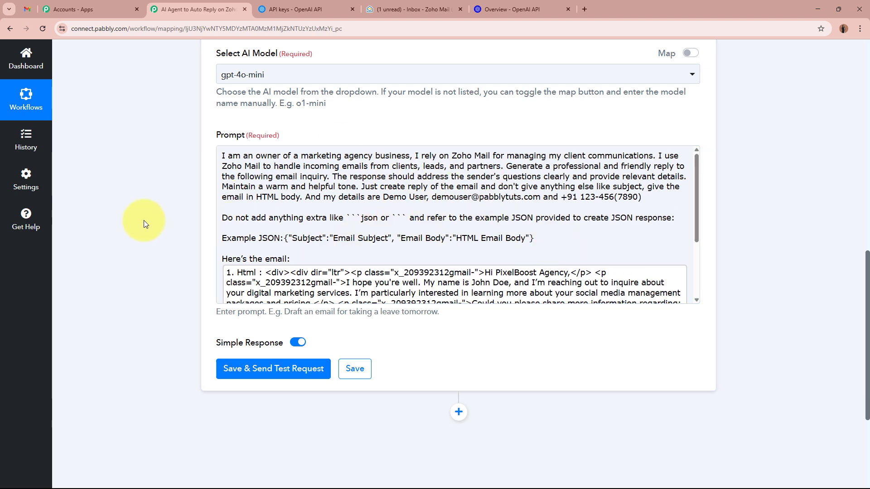
scroll(144, 220, "down", 4)
left_click(278, 197)
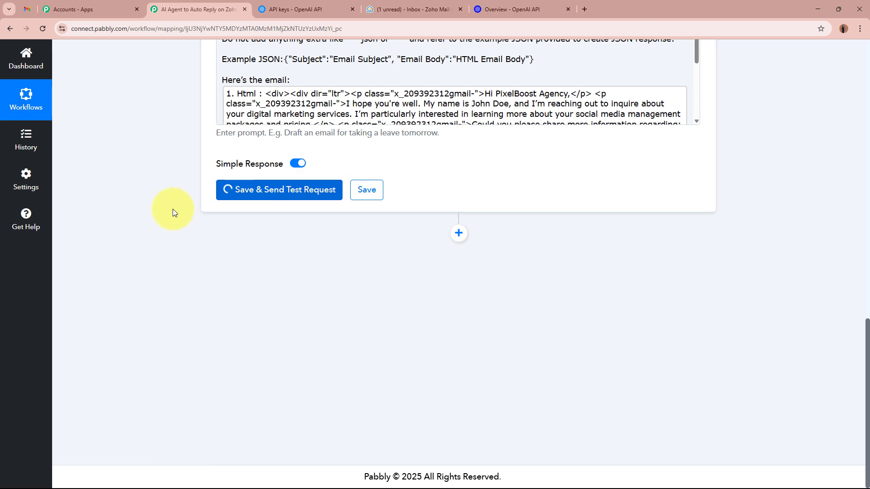
Examine the Choices 0 Message Content Subject and Content Email Body values in the ChatGPT test response.
scroll(172, 208, "down", 3)
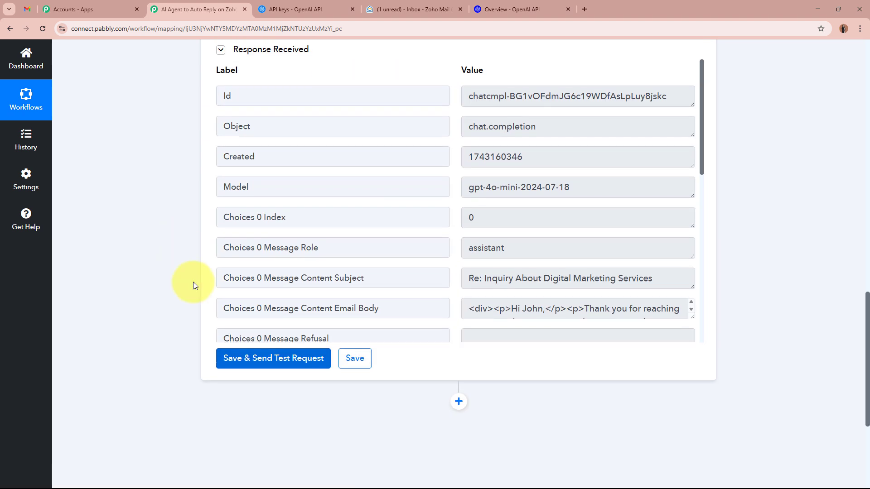
left_click_drag(699, 140, 700, 197)
left_click_drag(301, 155, 522, 154)
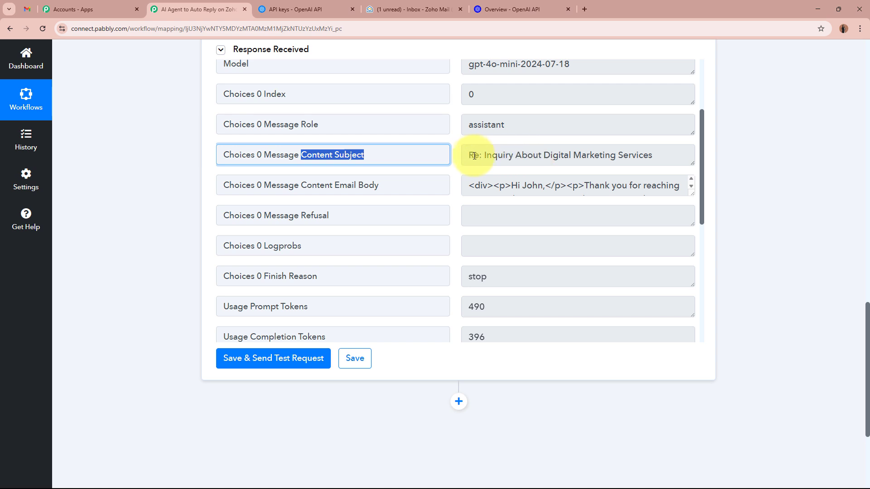
left_click_drag(469, 154, 676, 156)
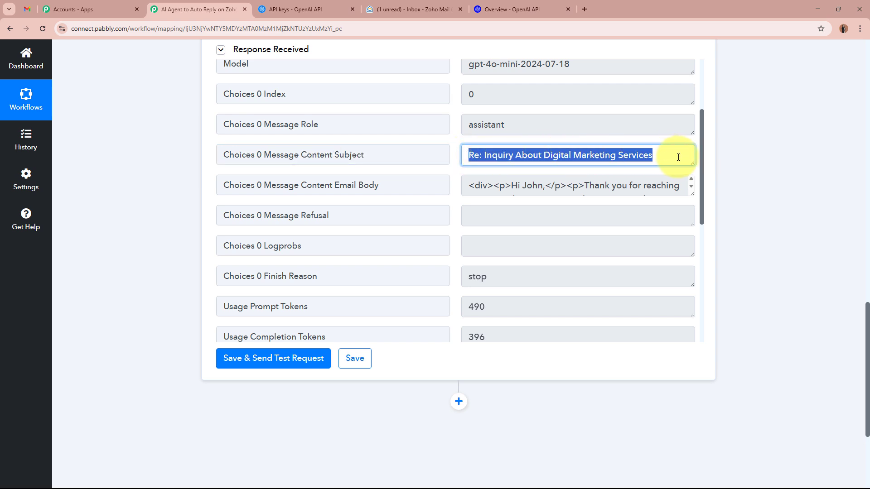
left_click(675, 155)
left_click_drag(692, 194, 688, 330)
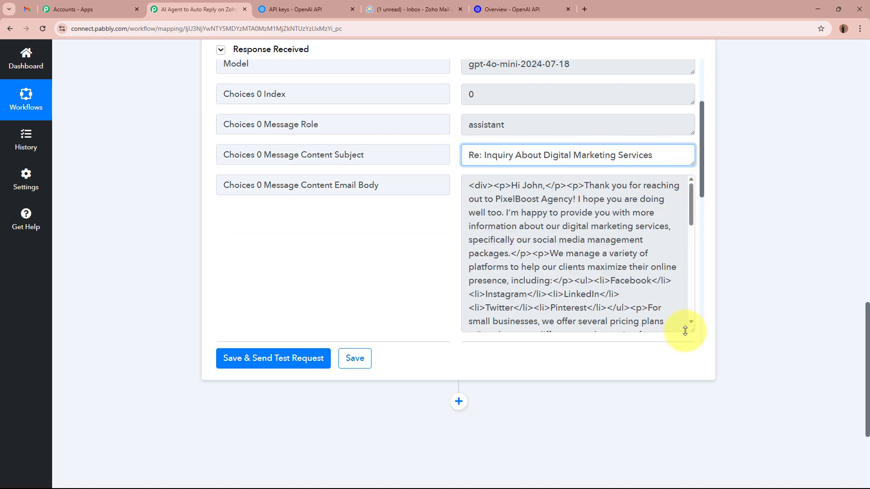
scroll(638, 241, "down", 3)
scroll(639, 242, "down", 6)
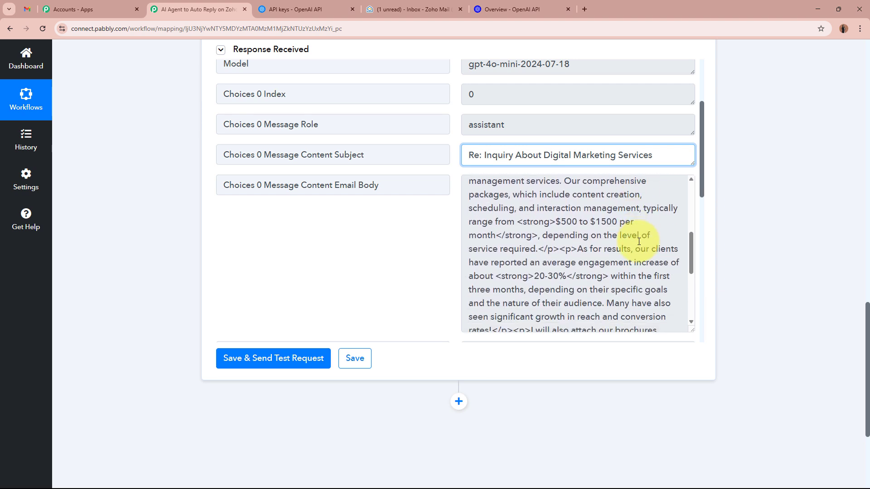
scroll(639, 241, "up", 3)
scroll(639, 242, "up", 5)
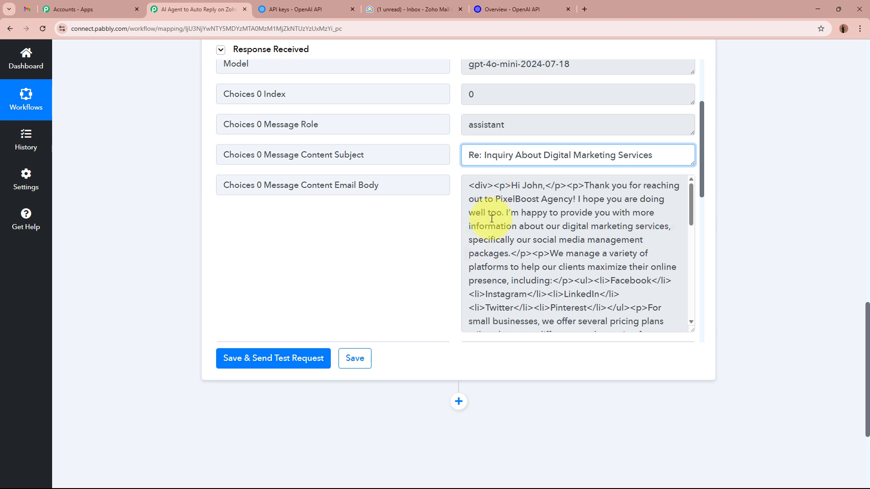
left_click_drag(691, 330, 691, 196)
left_click(779, 198)
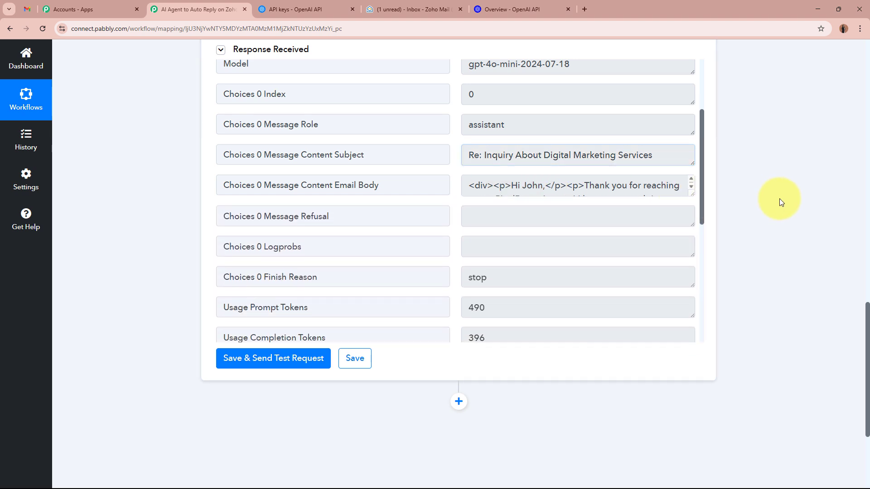
Collapse the ChatGPT step and add a Zoho Mail action after it with Send Email as the action event.
scroll(727, 203, "up", 15)
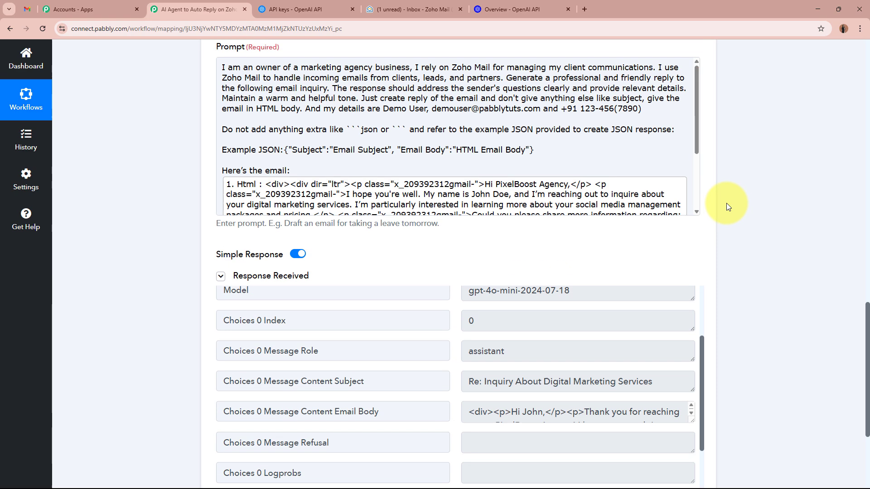
scroll(546, 145, "up", 3)
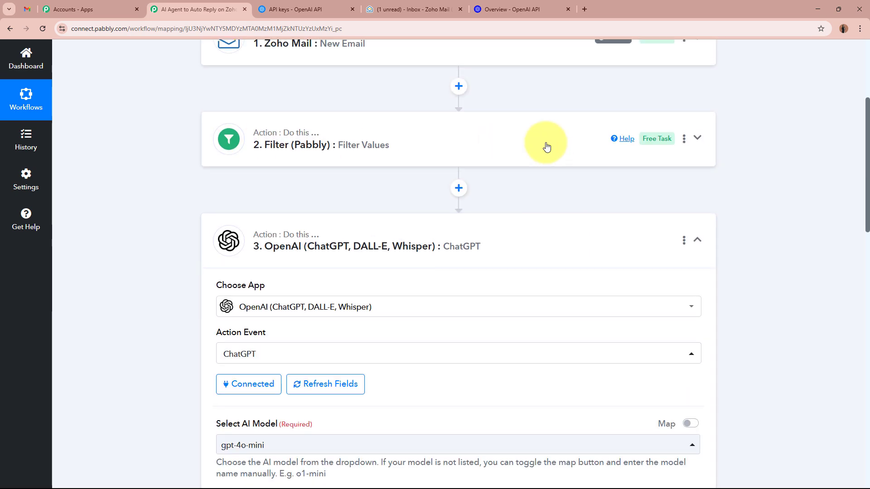
scroll(521, 326, "down", 4)
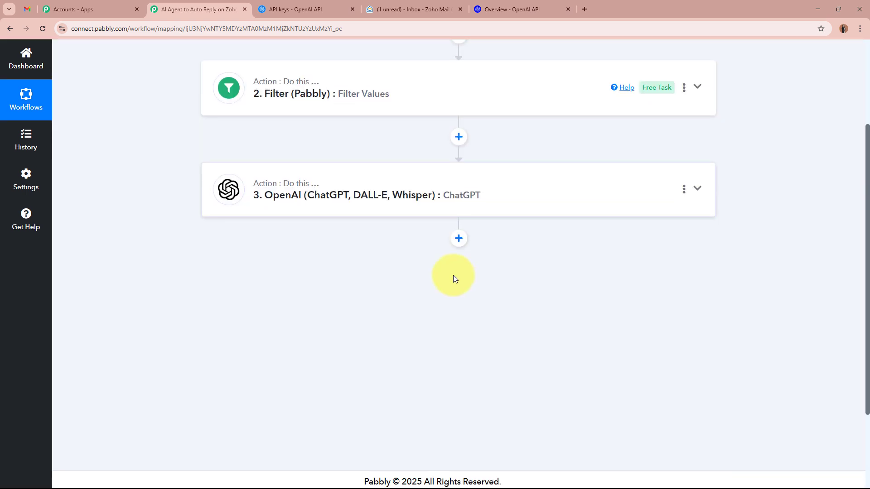
left_click(460, 240)
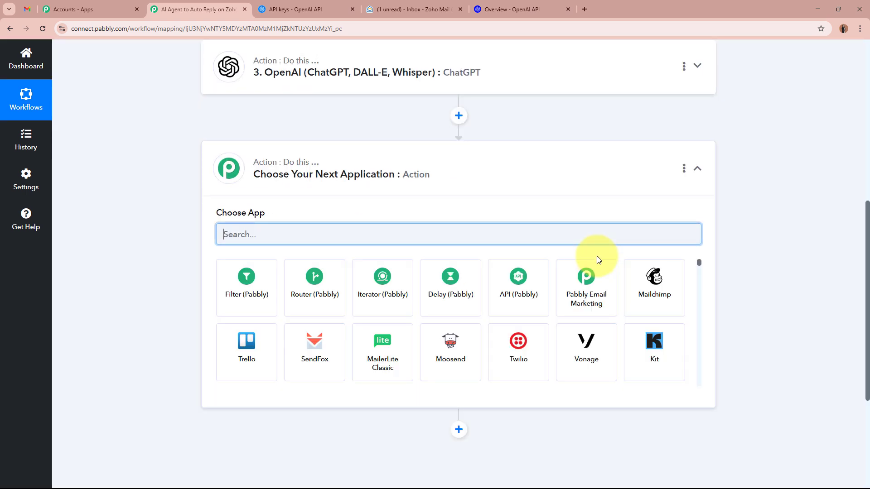
type("Zoho M")
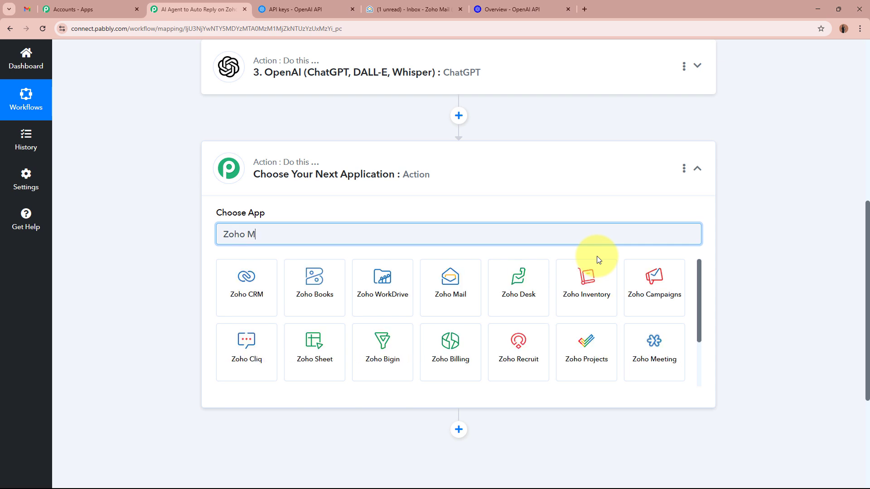
type("ail")
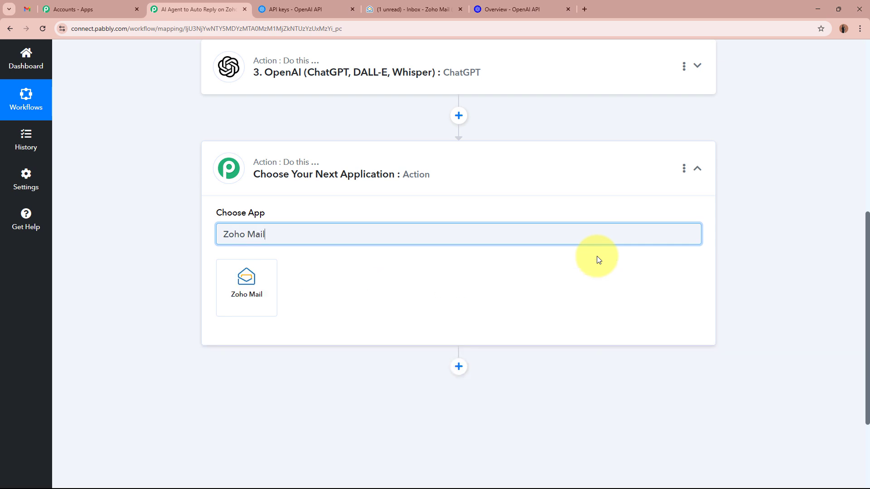
left_click(247, 294)
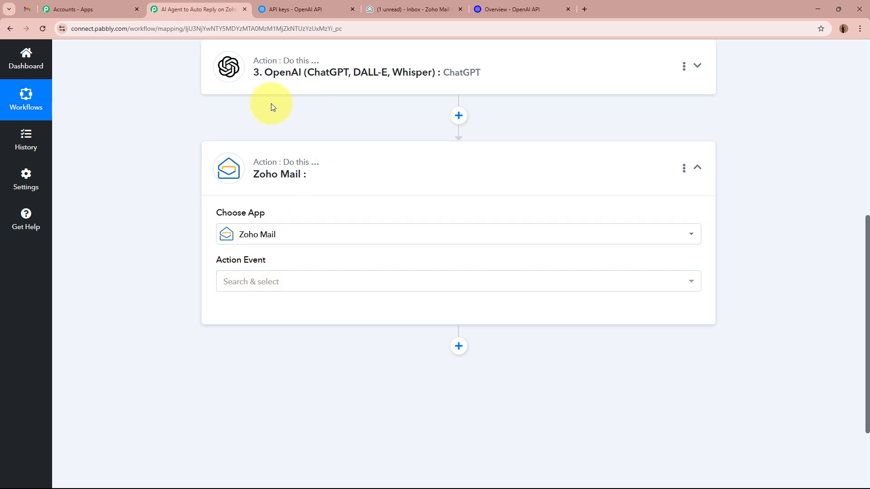
left_click(312, 291)
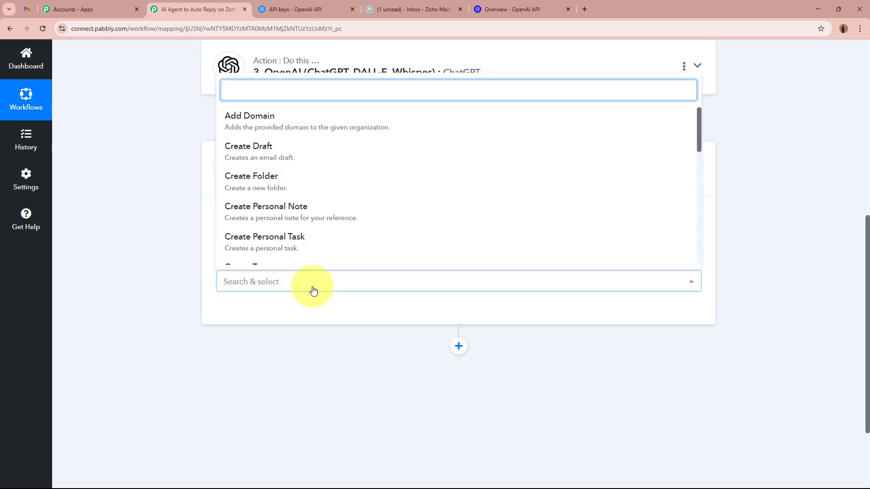
scroll(335, 238, "down", 3)
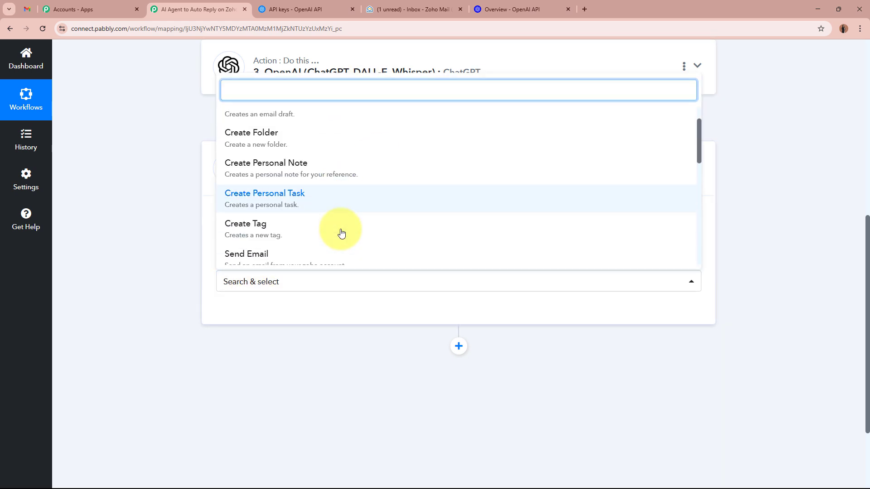
left_click(259, 167)
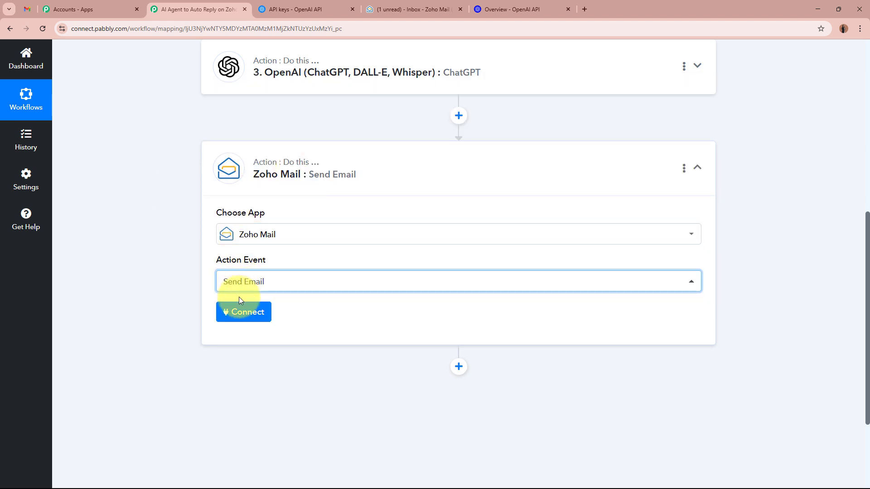
Start a new Zoho Mail connection for the Send Email action, keeping the suggested connection name.
left_click(236, 312)
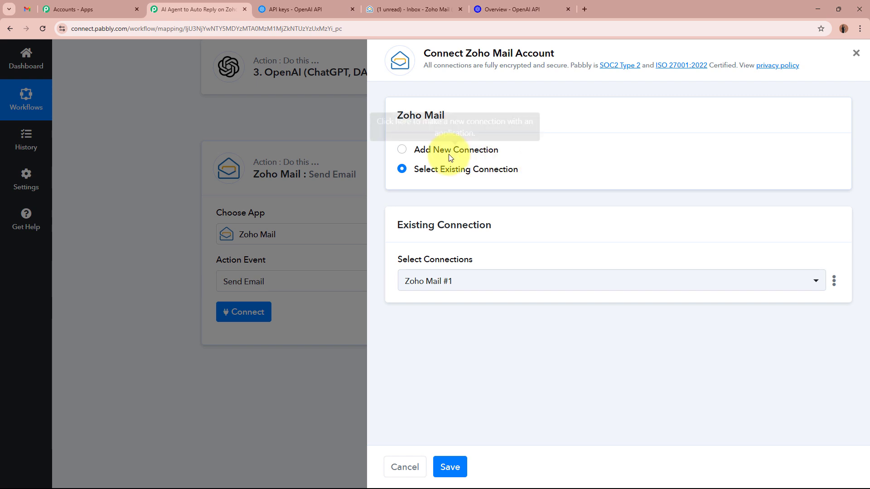
left_click(401, 150)
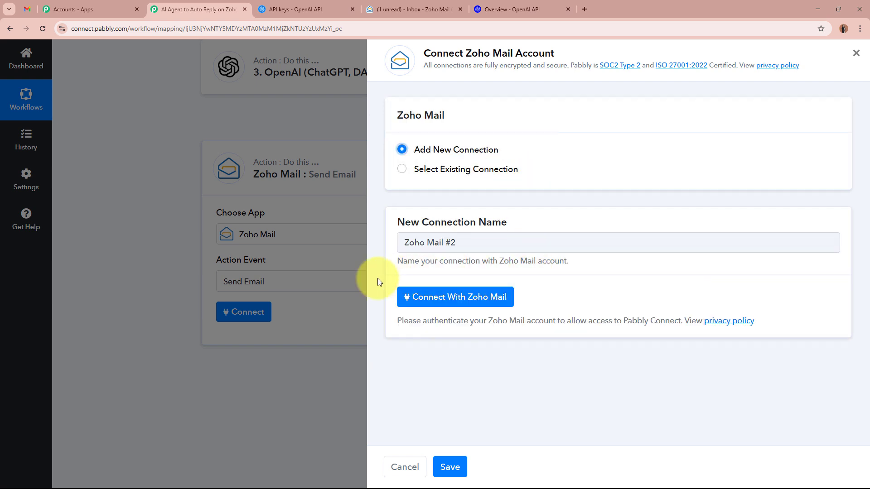
left_click(470, 299)
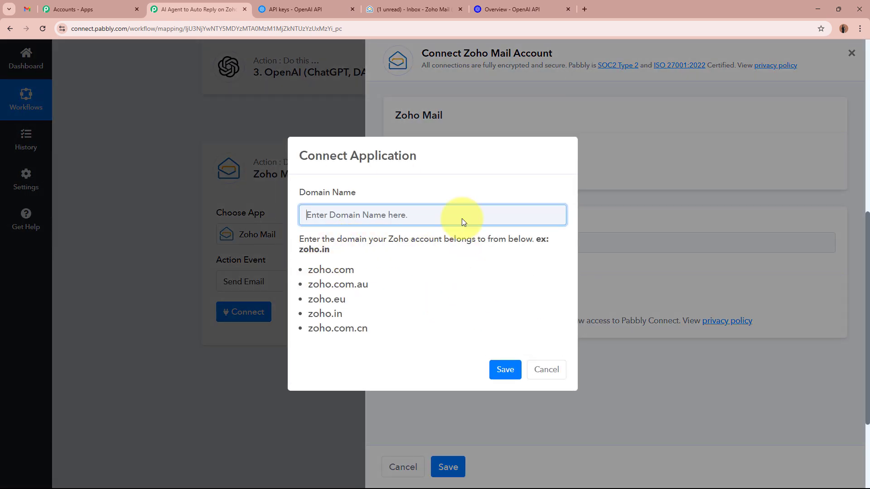
left_click_drag(299, 195, 385, 197)
left_click(385, 197)
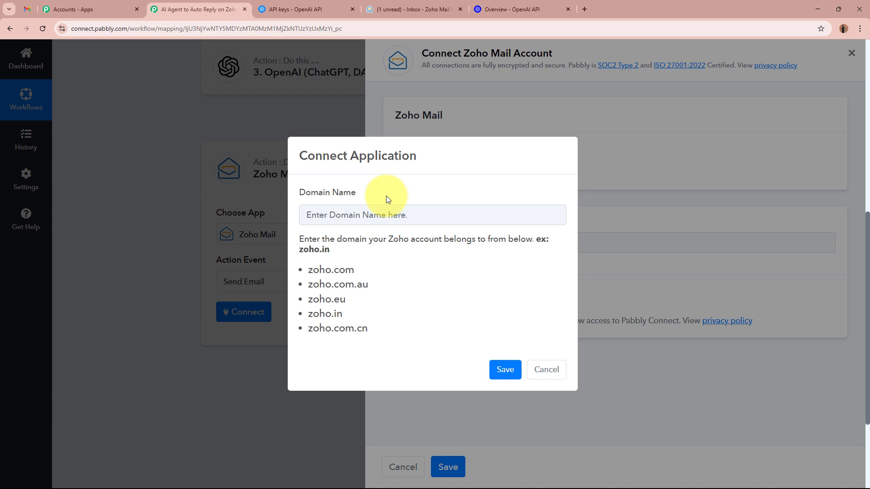
Check which Zoho domain the account belongs to in the Zoho Mail inbox's web address and return to the workflow.
left_click(412, 9)
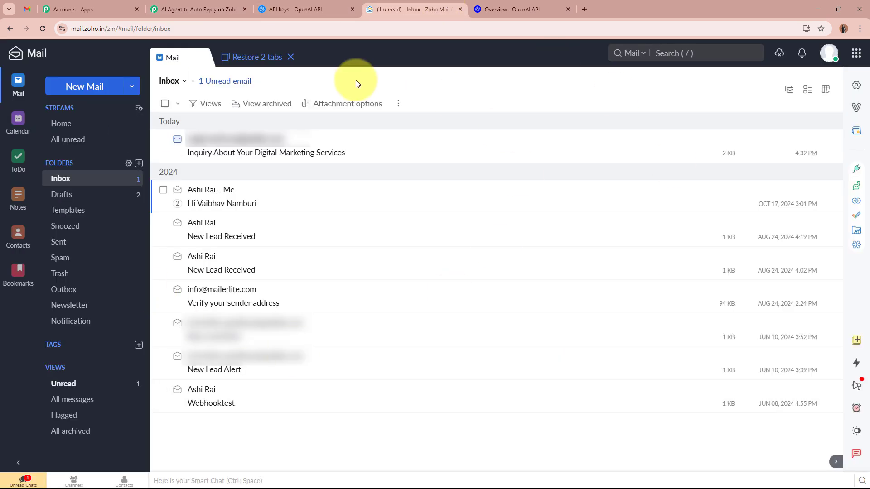
left_click(115, 28)
left_click(114, 29)
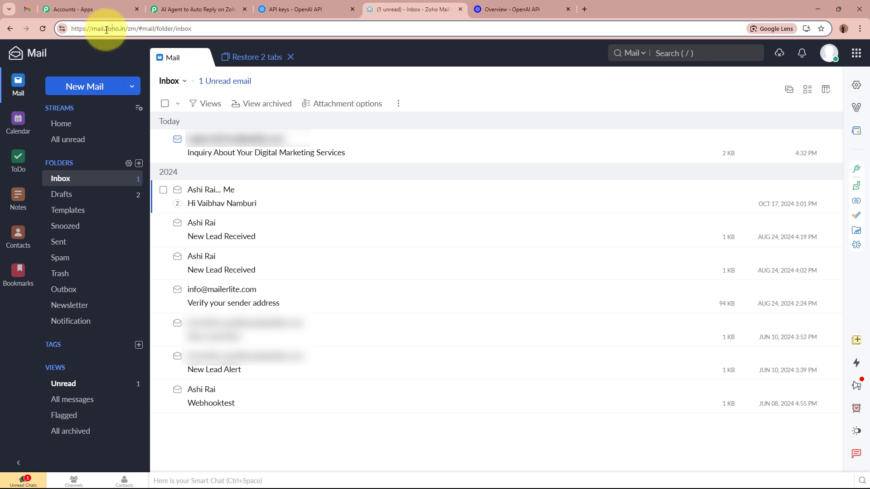
left_click_drag(106, 30, 125, 30)
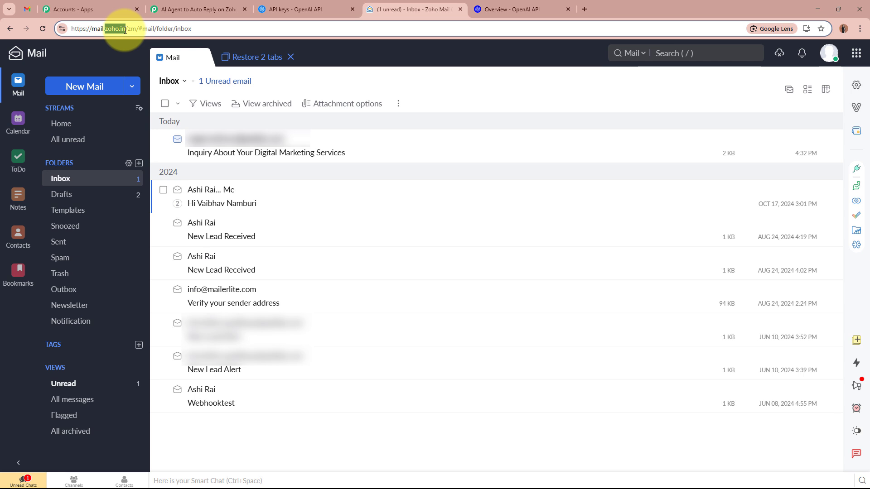
left_click(168, 5)
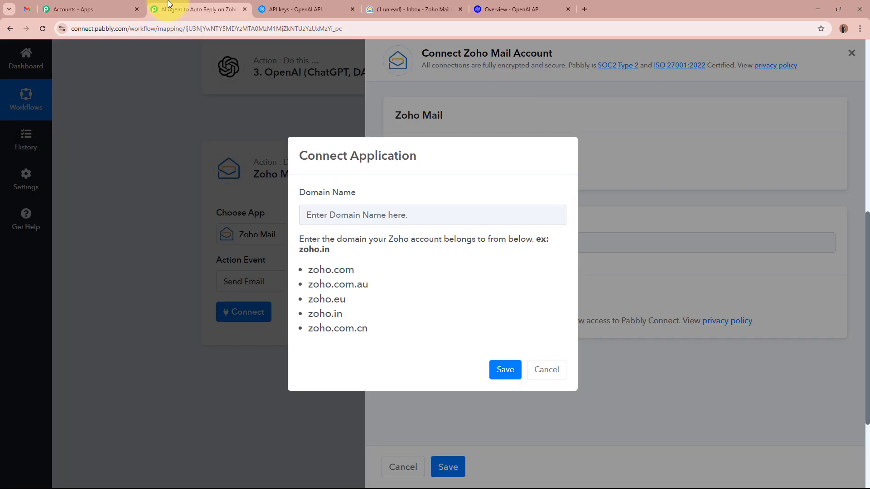
Set the connection's domain name to zoho.in, save it and accept Pabbly Connect's access to the Zoho account.
left_click(338, 211)
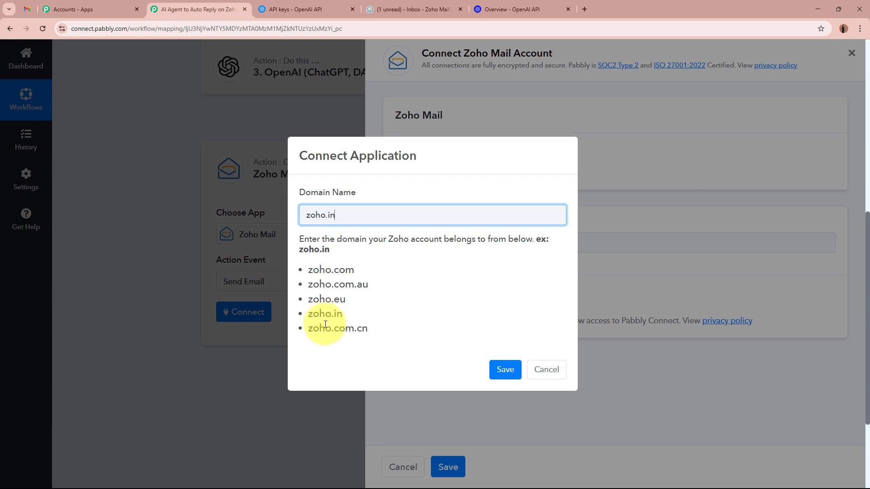
left_click(502, 371)
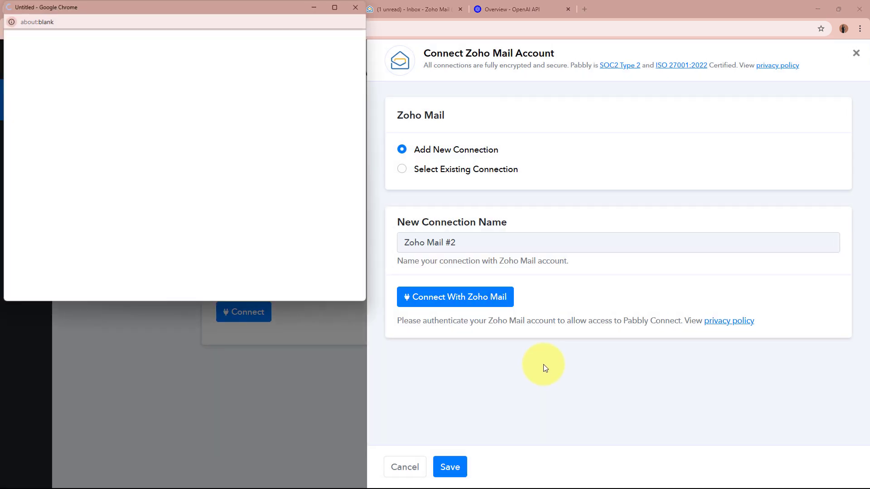
scroll(183, 143, "down", 10)
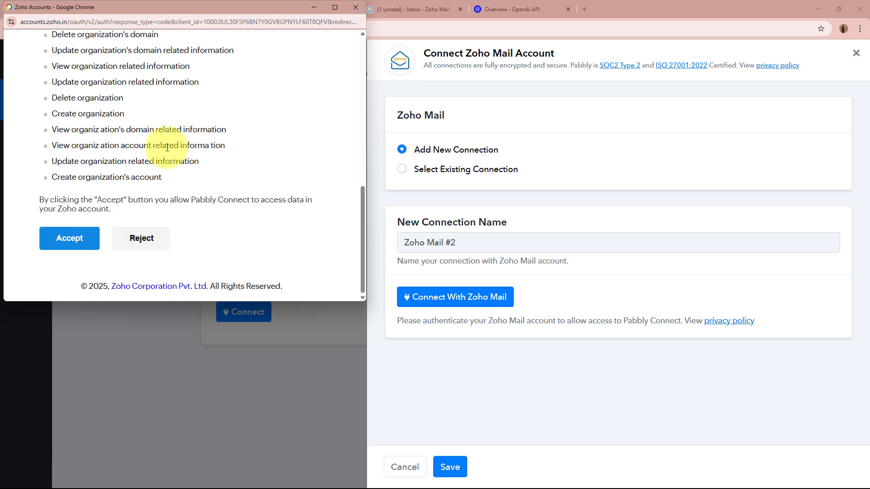
left_click(73, 244)
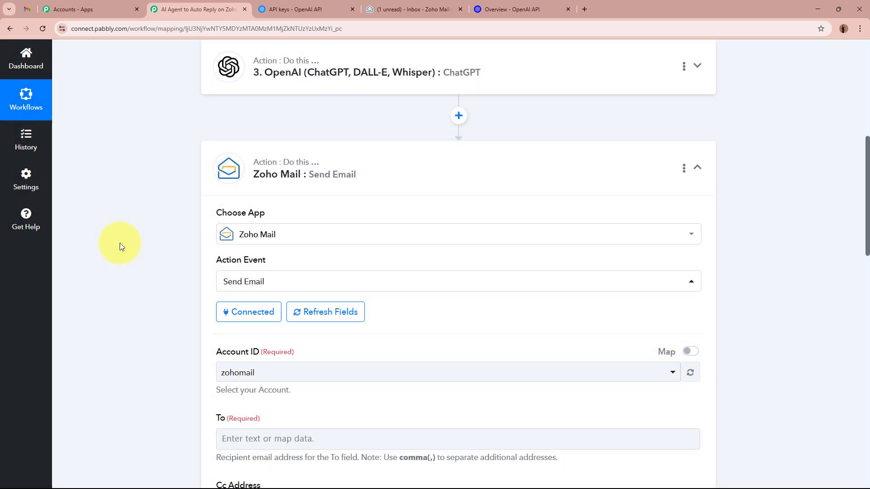
Select zohomail as the Account ID for the Send Email action.
scroll(119, 243, "down", 4)
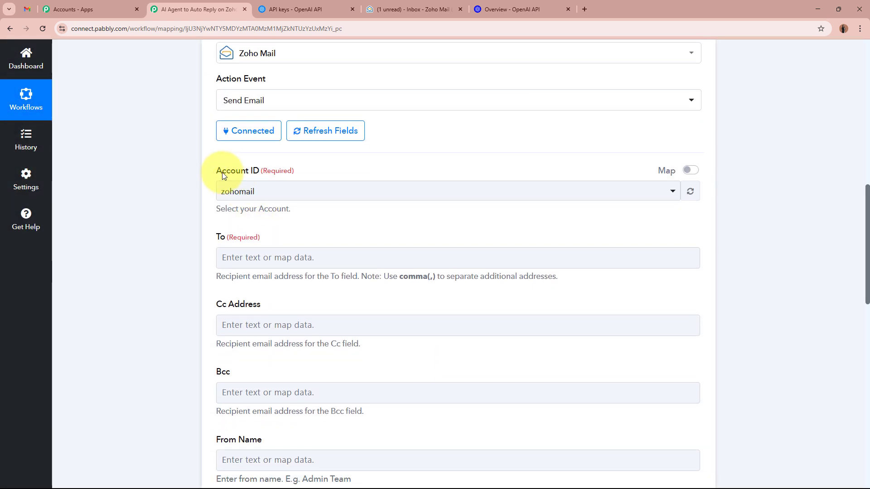
left_click_drag(248, 170, 210, 195)
left_click(154, 208)
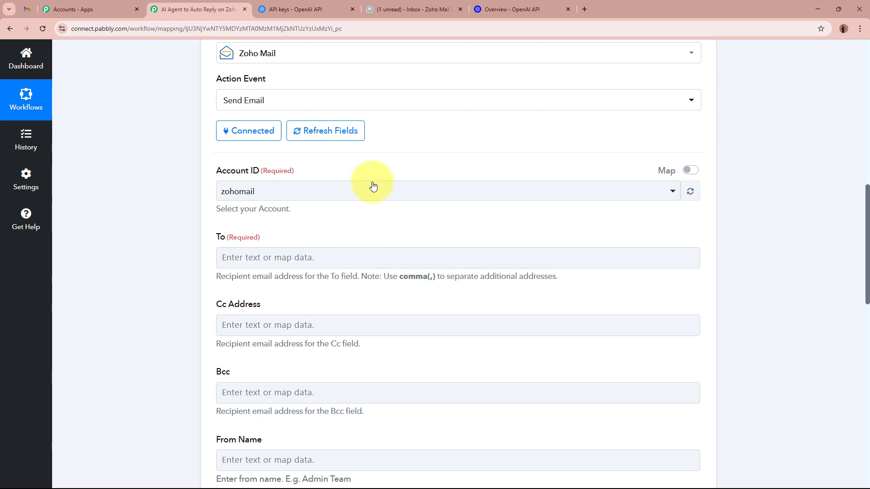
left_click(338, 192)
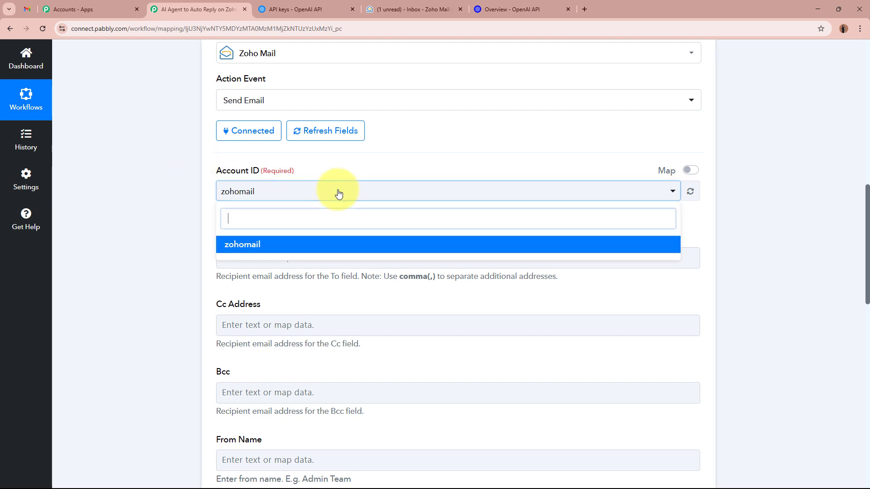
left_click(299, 246)
left_click(155, 224)
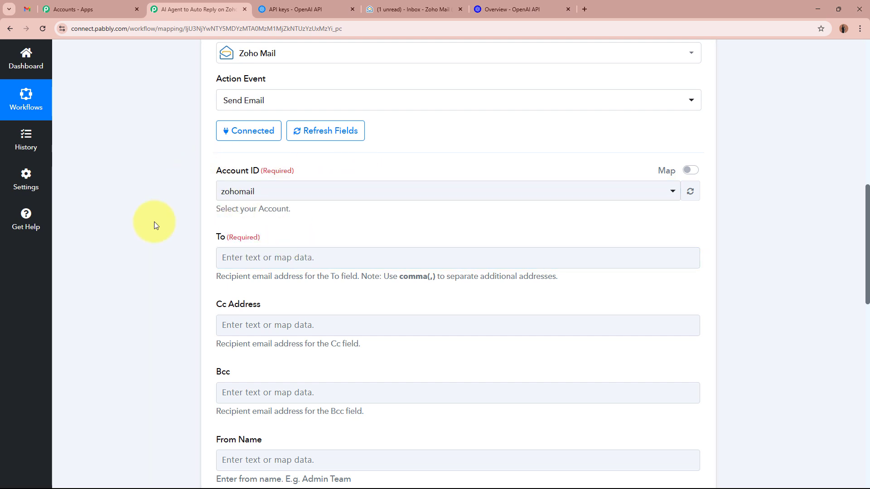
Search the previous steps' data for "from" and map FromAddress from Zoho Mail: New Email into the To field.
scroll(154, 222, "down", 1)
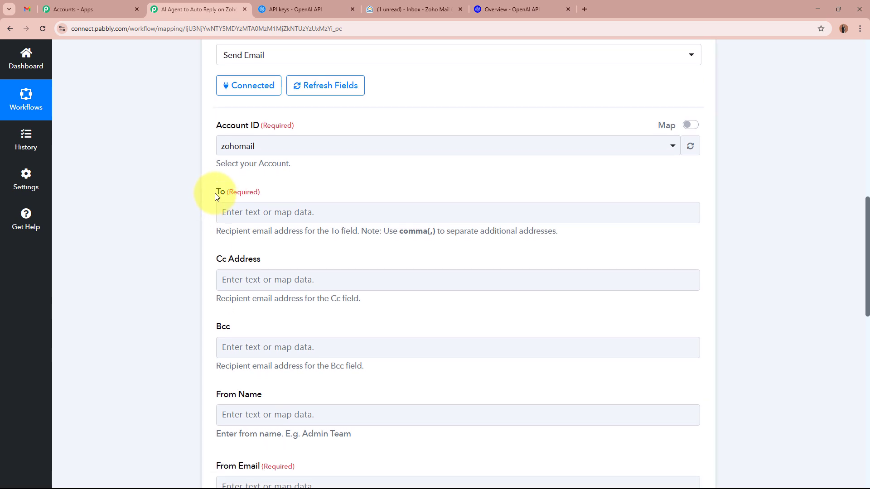
left_click(165, 219)
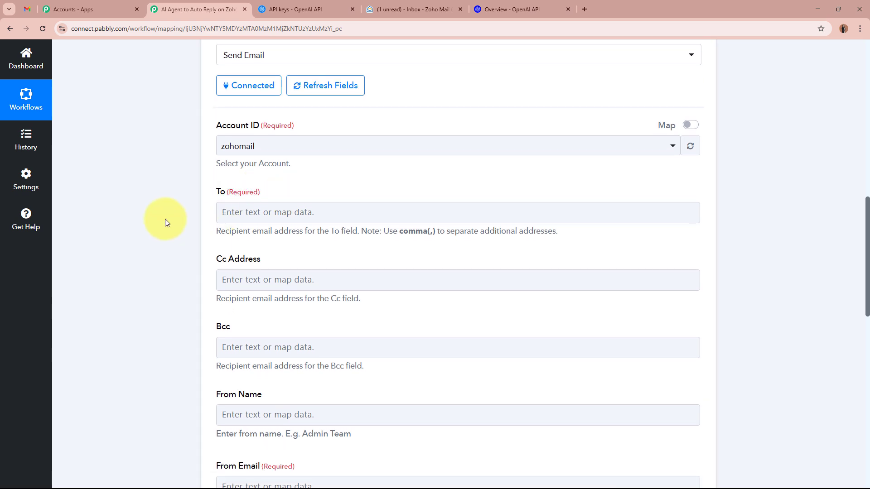
left_click_drag(167, 221, 291, 231)
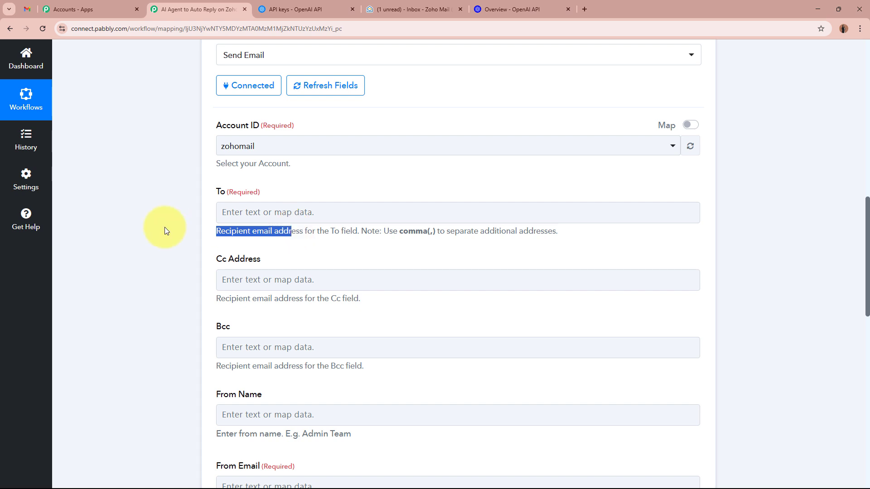
left_click(262, 213)
left_click(252, 265)
left_click(305, 210)
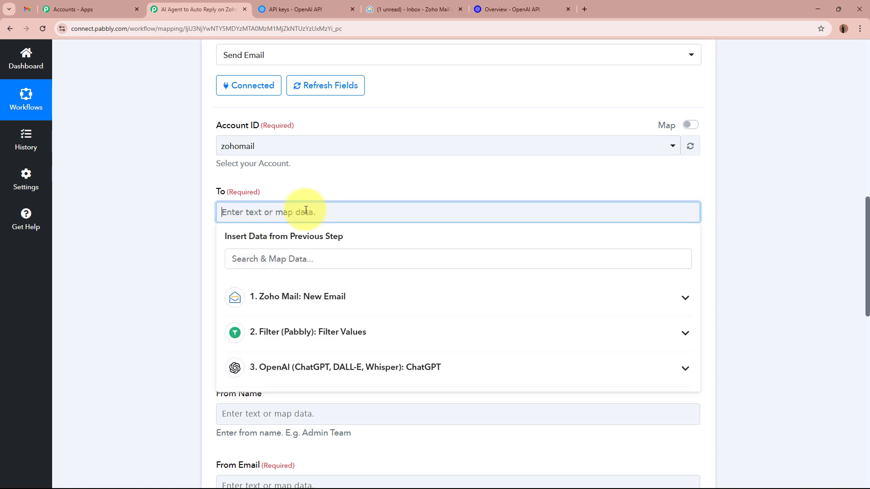
left_click(292, 261)
left_click(213, 218)
left_click(316, 208)
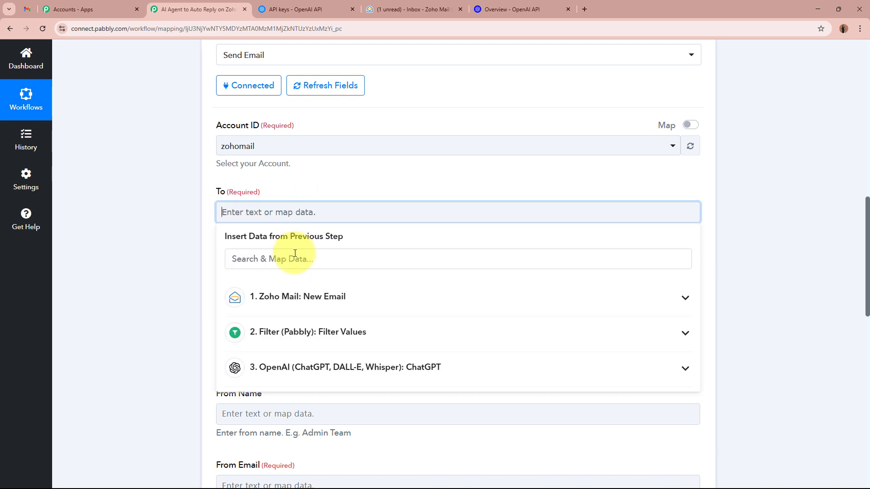
left_click(295, 255)
type("from")
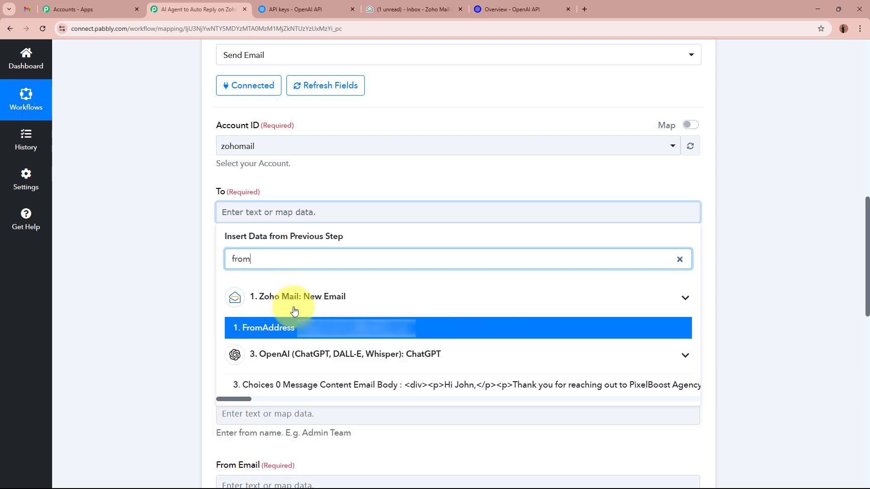
left_click(426, 334)
left_click(191, 225)
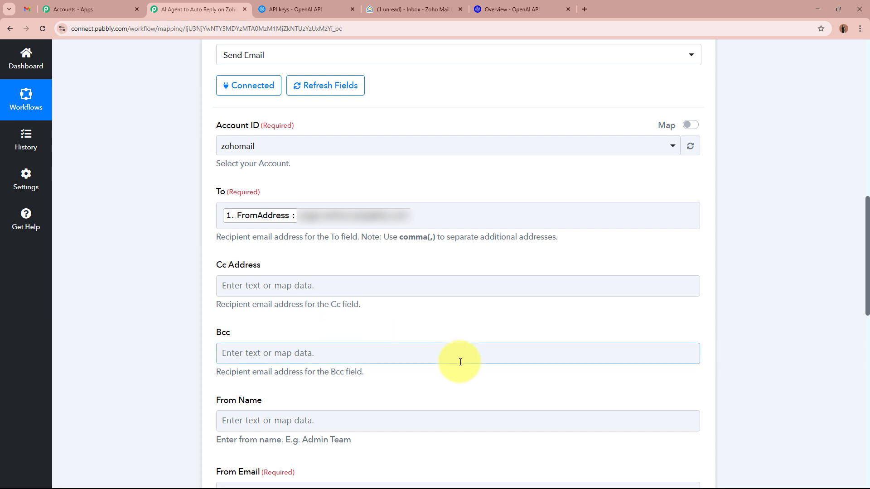
Leave the Cc and Bcc addresses empty and set the From Name to Demo User.
scroll(460, 362, "down", 6)
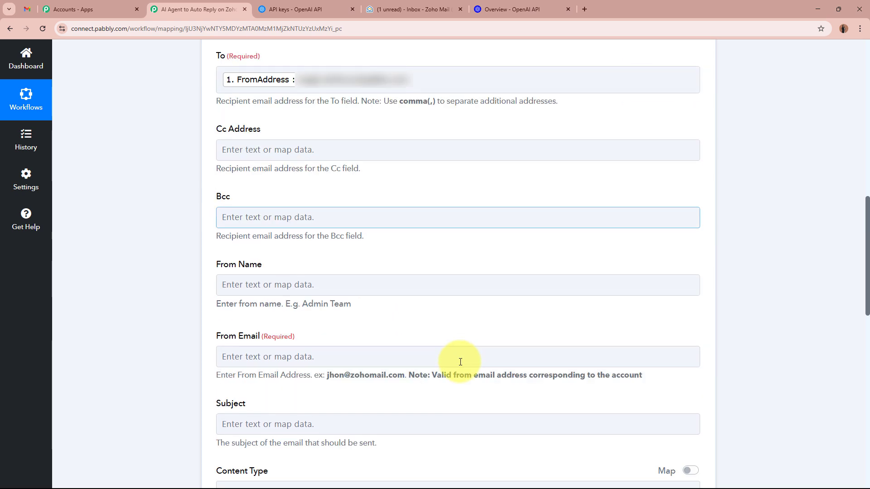
left_click(289, 148)
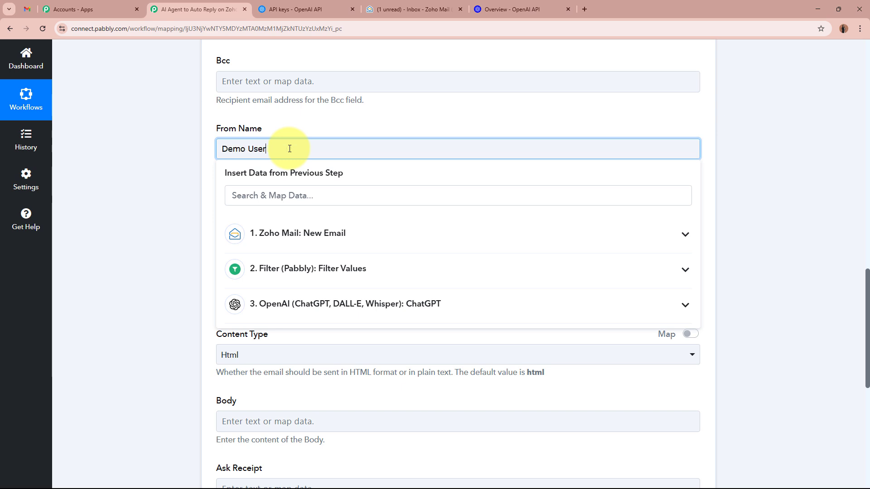
left_click(160, 153)
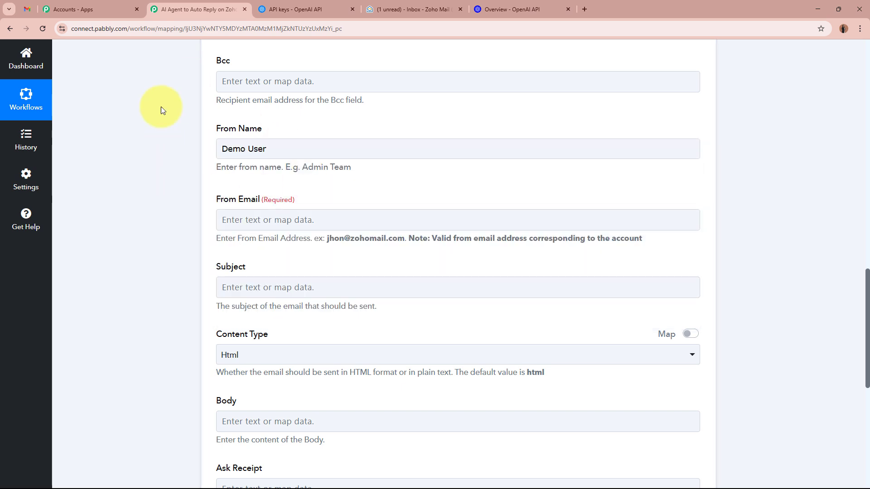
Paste the sender's Zoho Mail address into the From Email field.
scroll(236, 156, "down", 1)
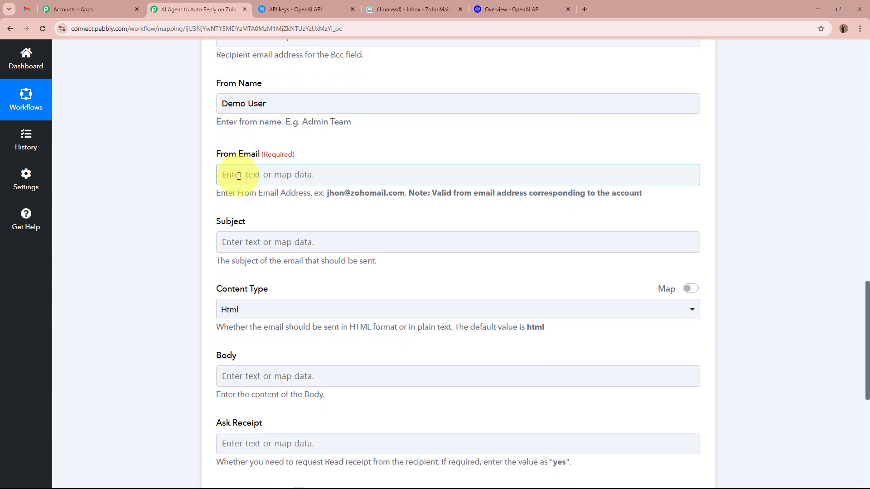
left_click(238, 176)
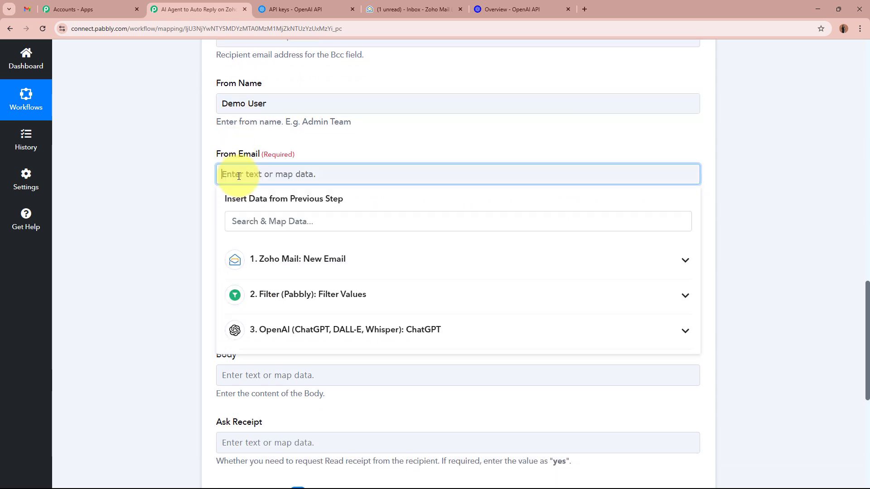
left_click(117, 177)
left_click(172, 181)
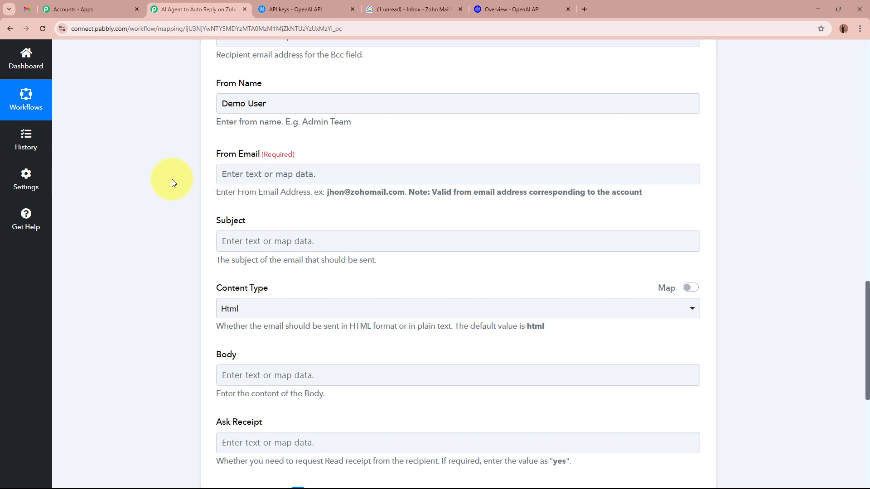
left_click(362, 176)
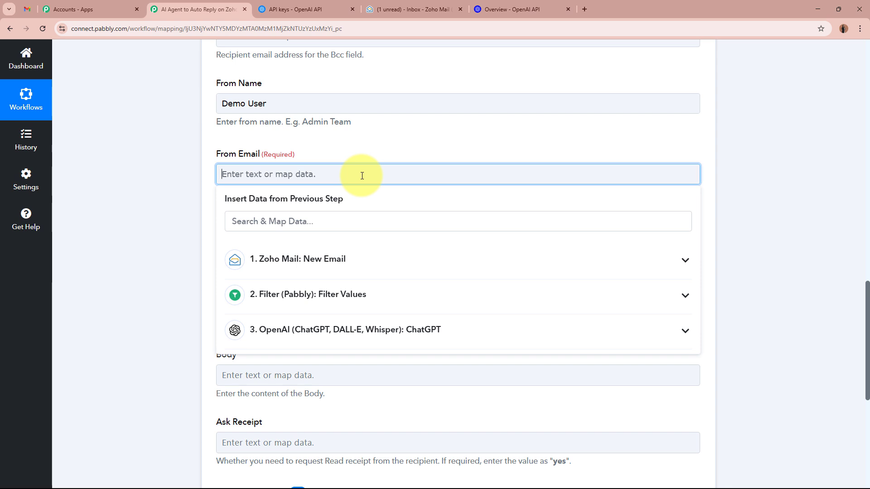
key("ctrl+v")
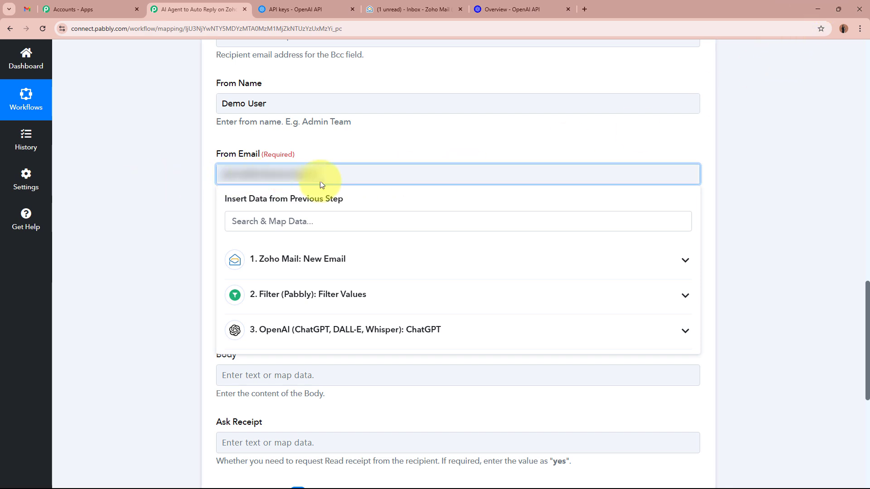
left_click(133, 203)
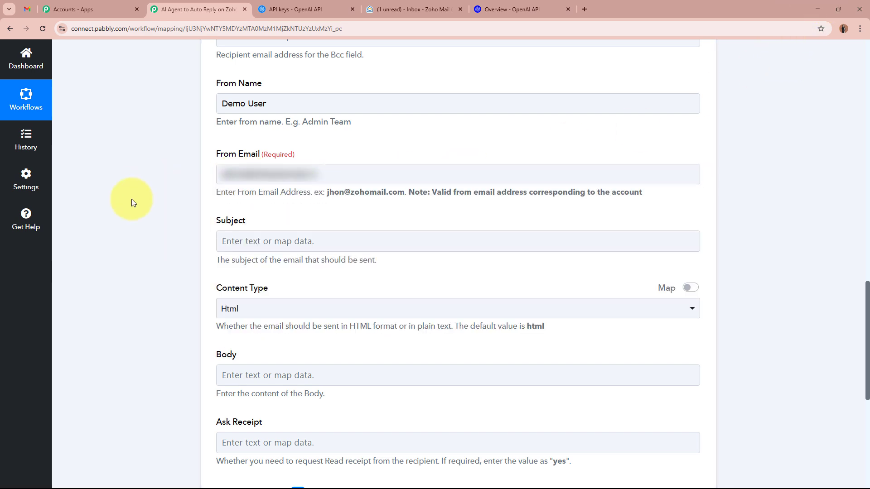
Map Choices 0 Message Content Subject from the ChatGPT step into the email's Subject field.
left_click(241, 240)
left_click(393, 406)
scroll(408, 435, "down", 3)
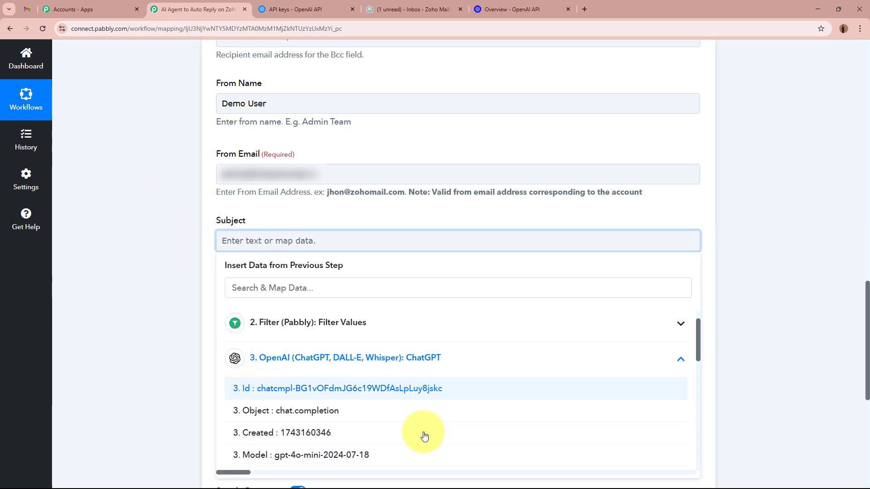
left_click(467, 428)
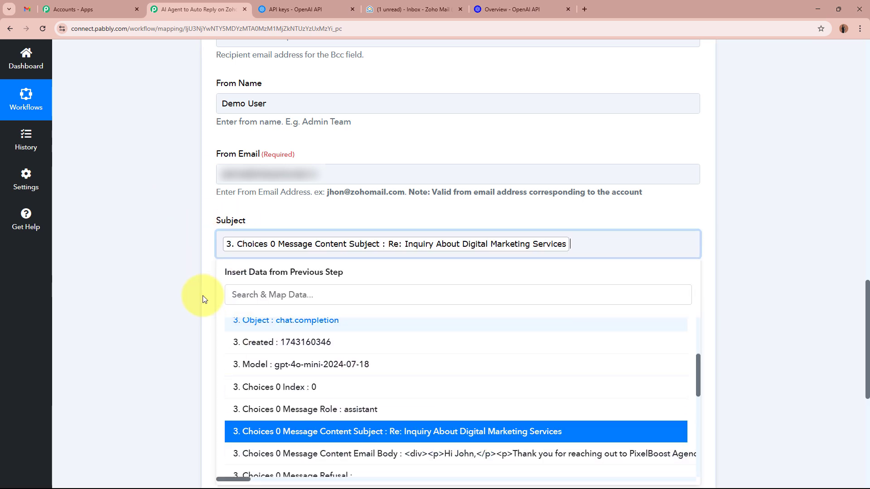
left_click(138, 245)
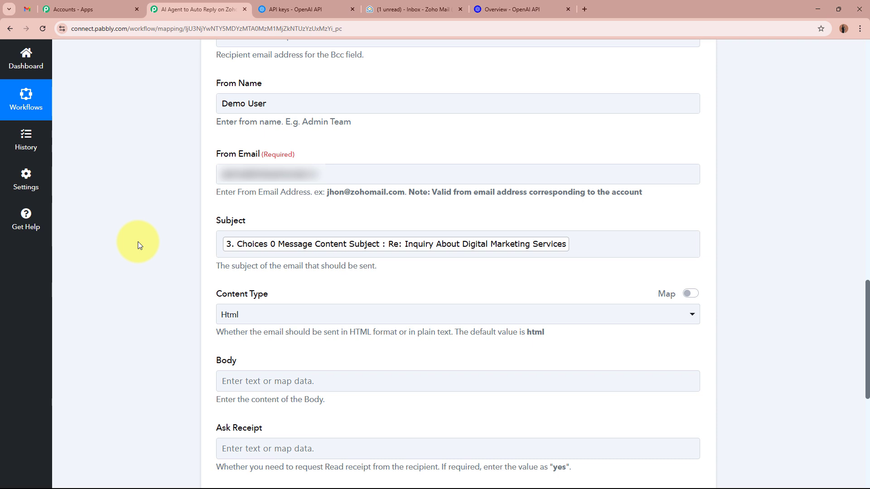
Keep the Content Type as Html and map Choices 0 Message Content Email Body from the ChatGPT step into the Body field.
scroll(137, 241, "down", 5)
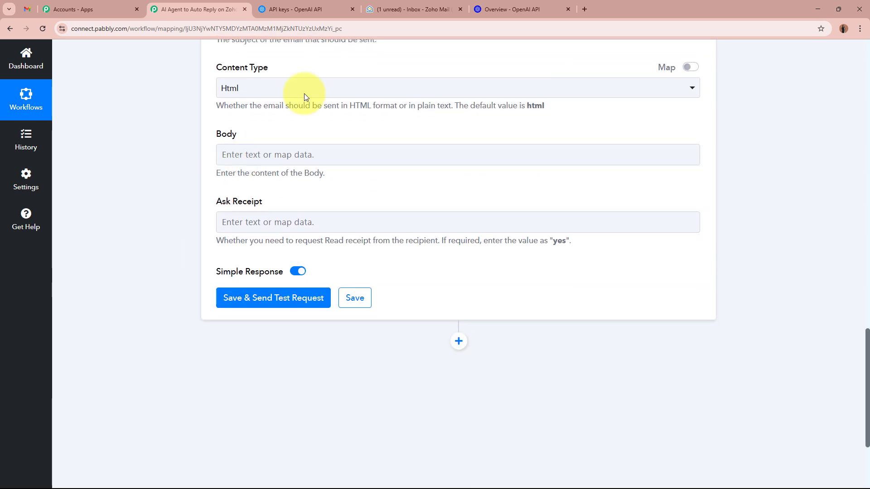
left_click(278, 94)
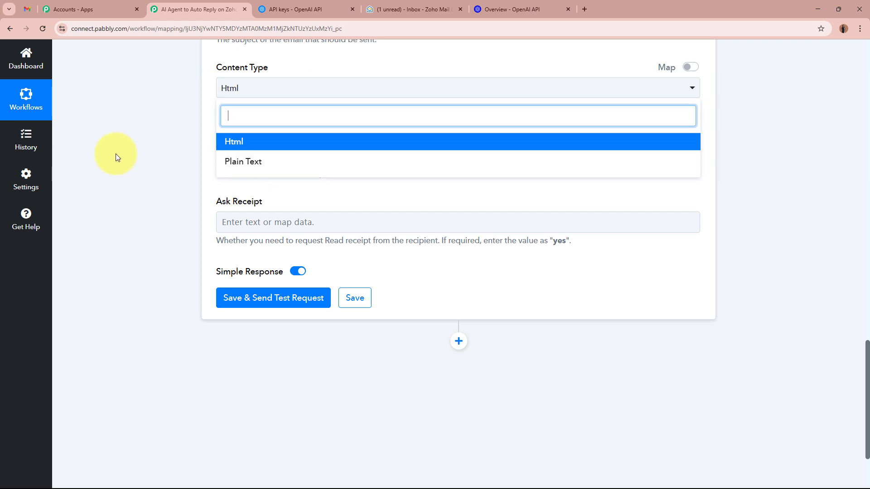
left_click(115, 155)
left_click(254, 154)
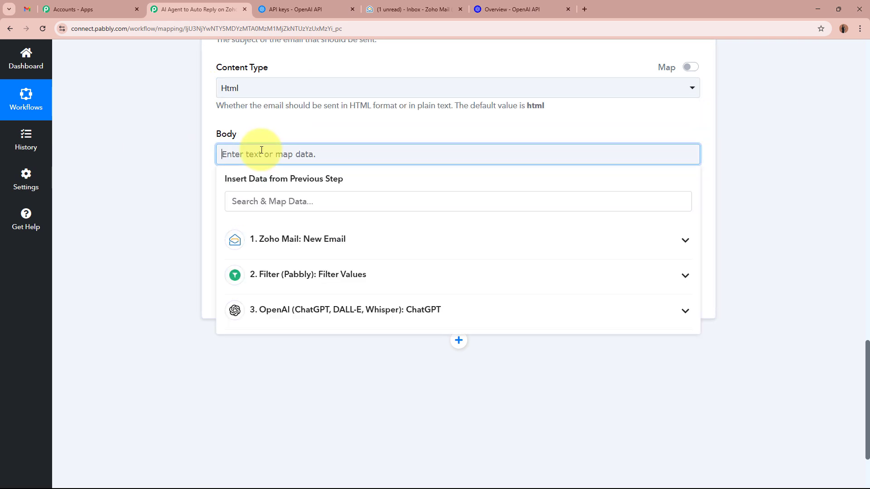
left_click(347, 306)
scroll(344, 363, "down", 1)
left_click(352, 322)
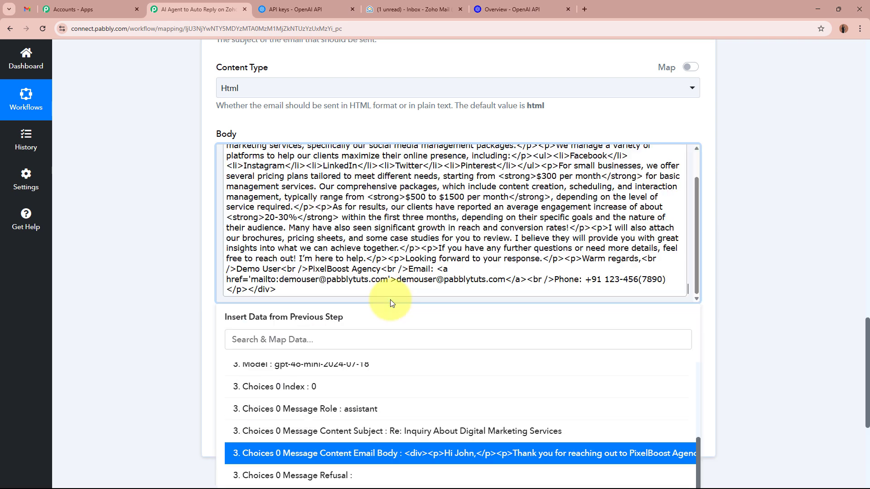
left_click(152, 179)
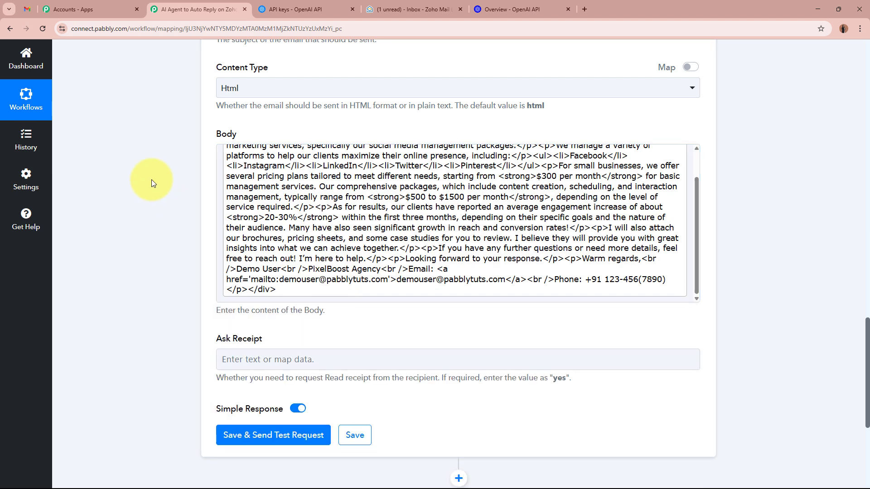
Leave Ask Receipt empty, then save the Send Email action and send a test request.
scroll(151, 179, "up", 1)
scroll(152, 180, "down", 4)
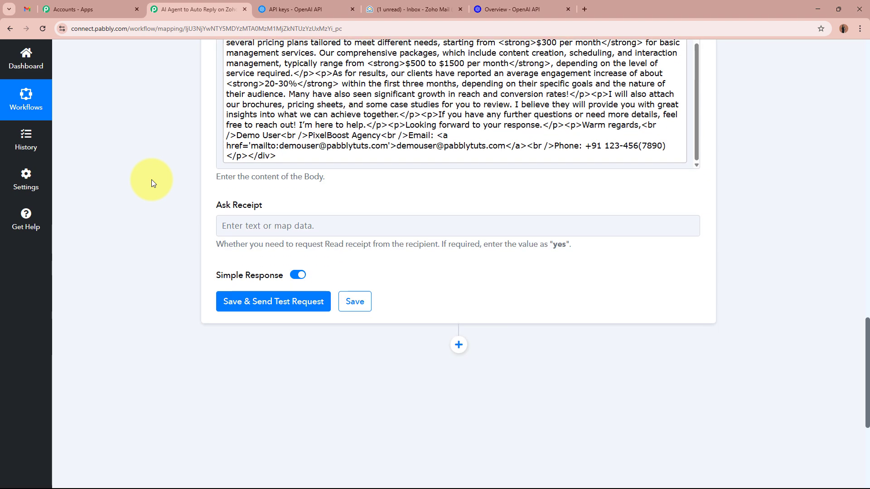
scroll(151, 180, "down", 3)
left_click(310, 189)
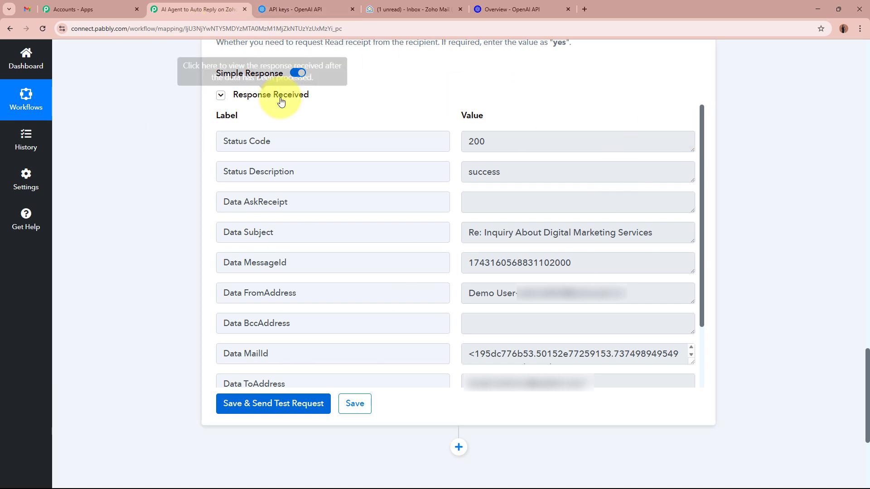
Switch to Gmail and open the newly received "Re: Inquiry About Digital Marketing Services" email in the inbox.
left_click(20, 10)
left_click(59, 90)
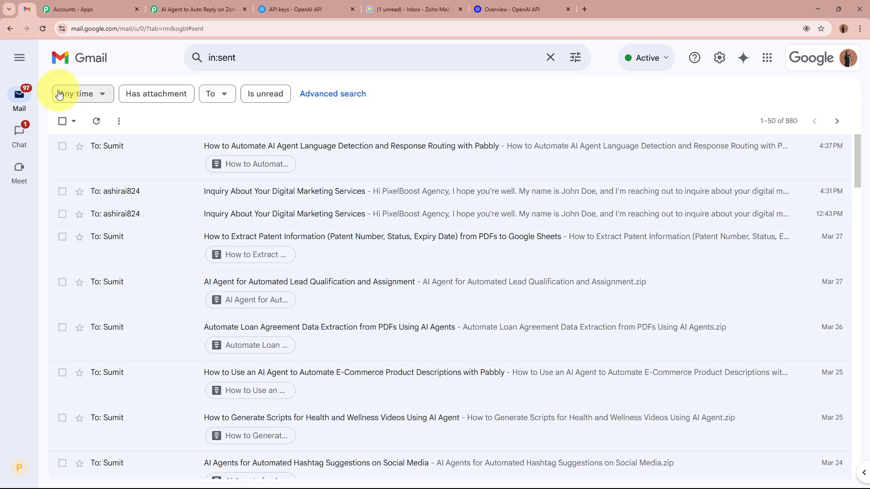
mouse_move(20, 96)
left_click(84, 130)
left_click(162, 119)
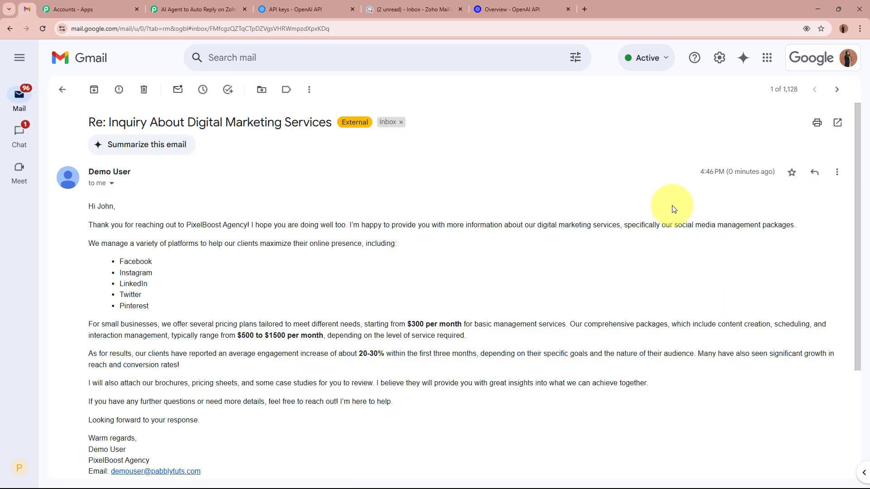
Read through the reply email's subject, greeting, platform list, pricing, results and signature to check the generated content.
left_click_drag(89, 122, 356, 124)
left_click(87, 212)
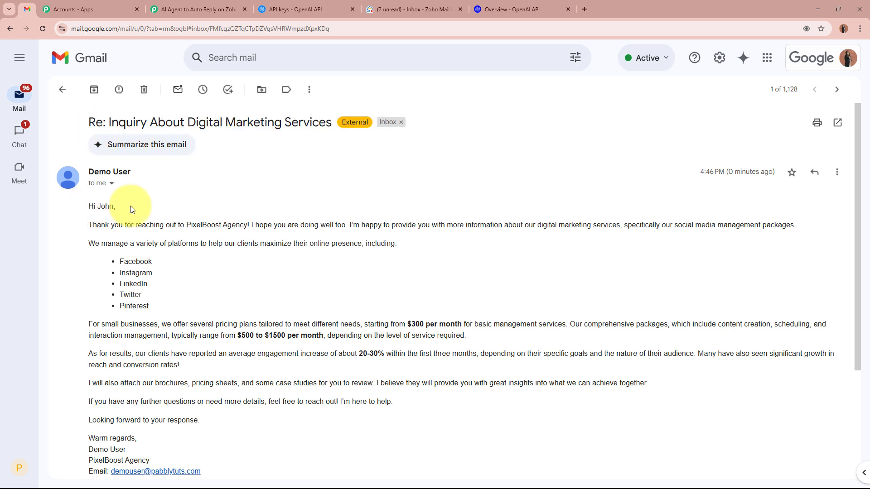
left_click_drag(91, 222, 434, 216)
left_click_drag(521, 222, 784, 229)
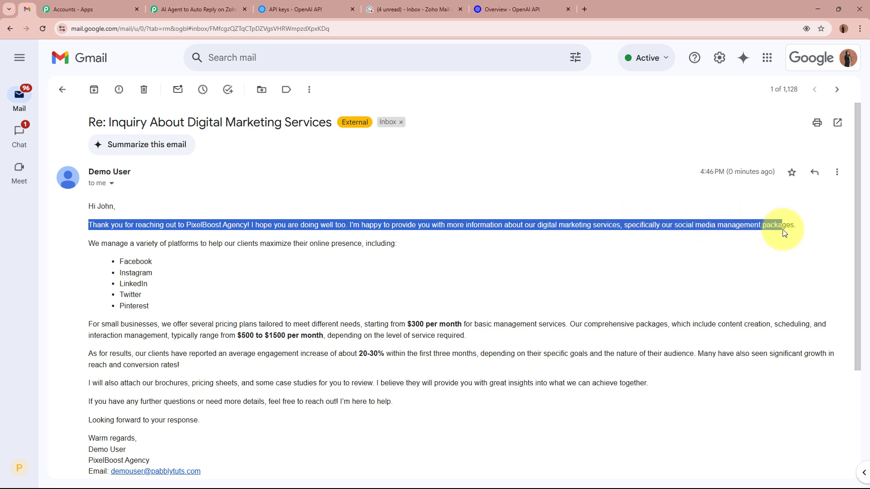
left_click_drag(94, 243, 384, 244)
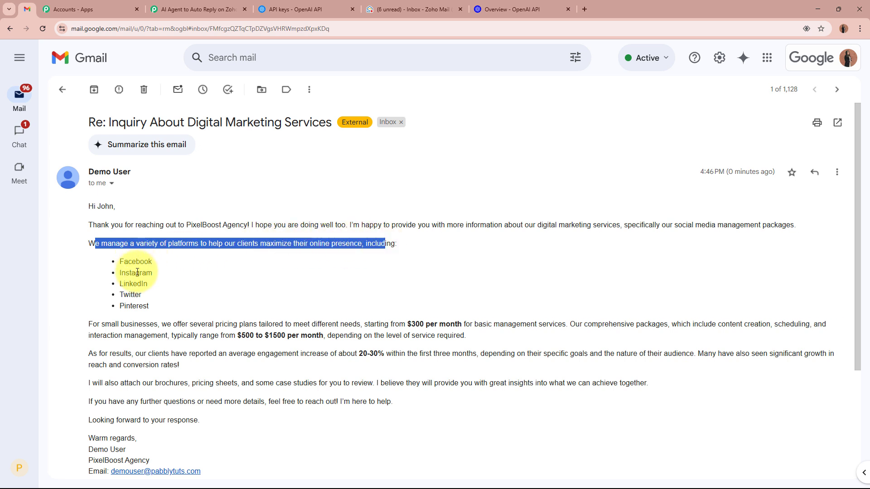
scroll(174, 295, "down", 3)
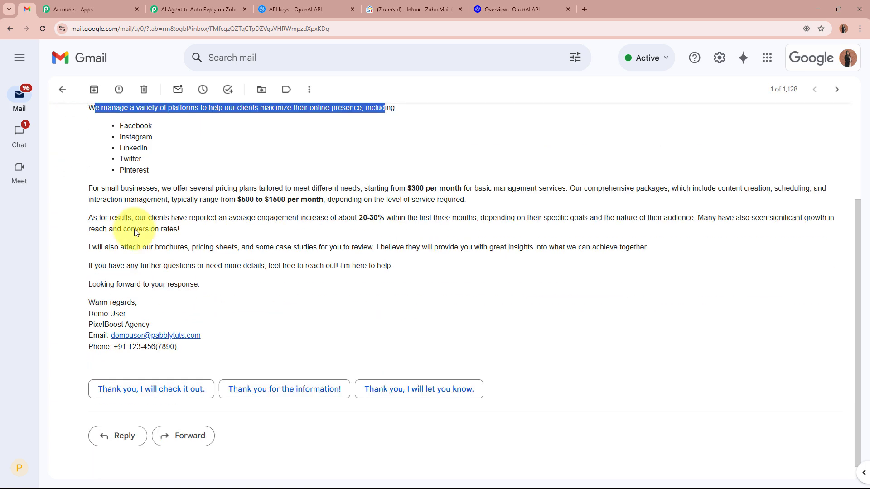
left_click_drag(86, 189, 459, 343)
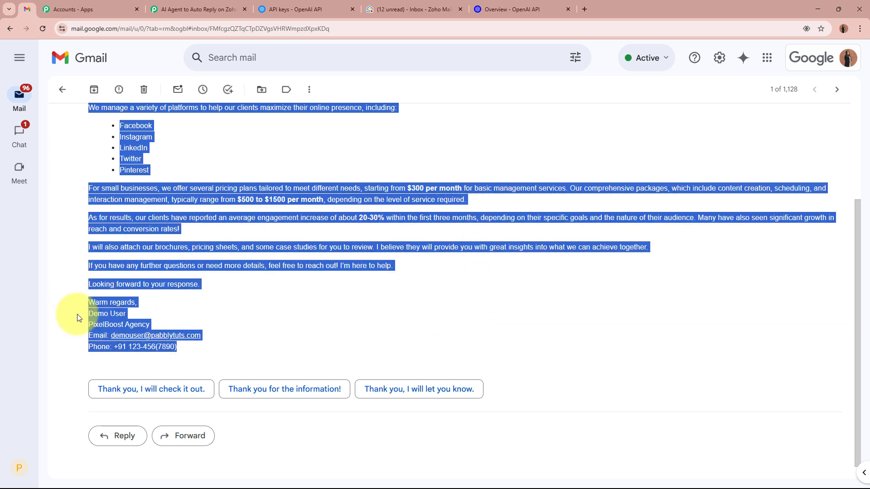
left_click(147, 303)
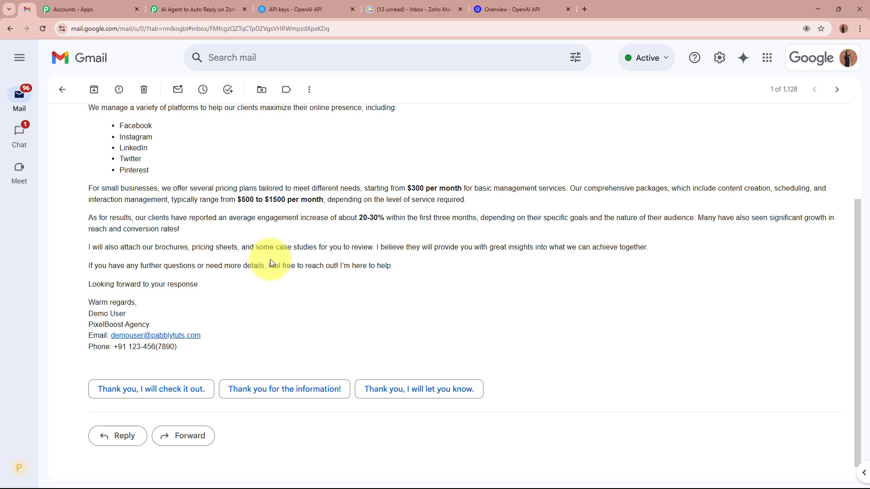
scroll(270, 259, "up", 3)
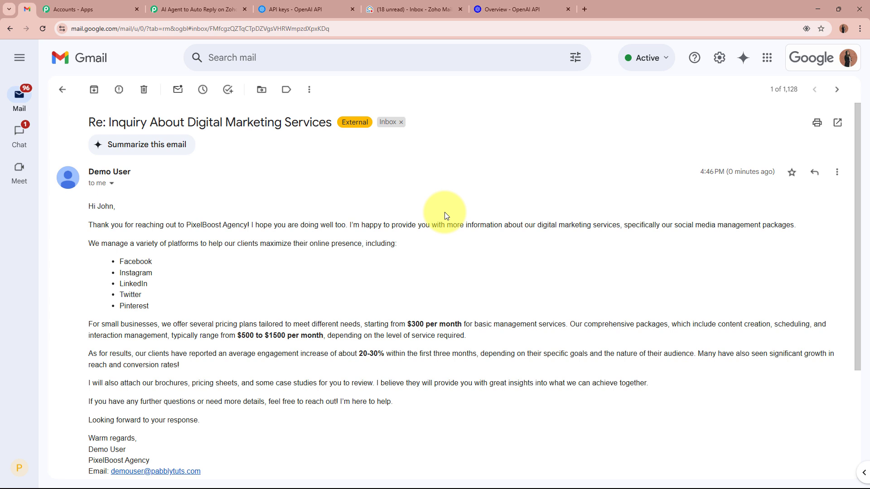
Return to the Pabbly Connect workflow, then switch to Zoho Mail and open the "Inquiry About Your Digital Marketing Services" email.
left_click(215, 5)
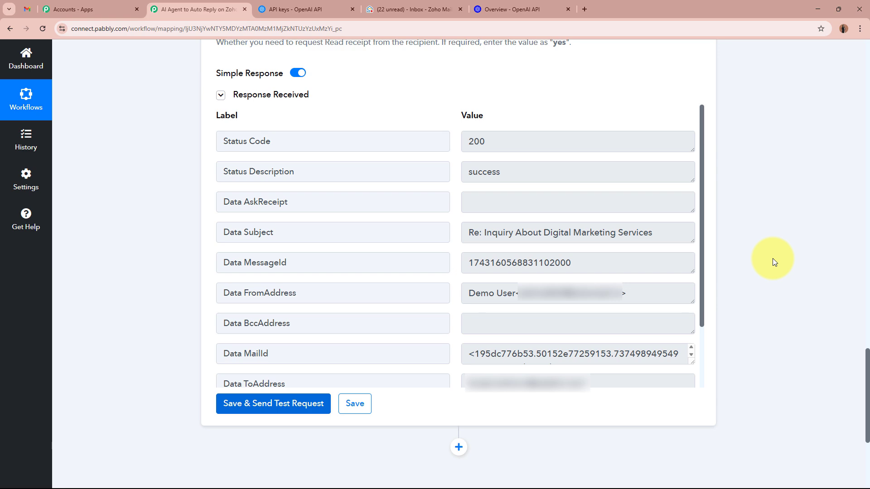
scroll(773, 258, "up", 20)
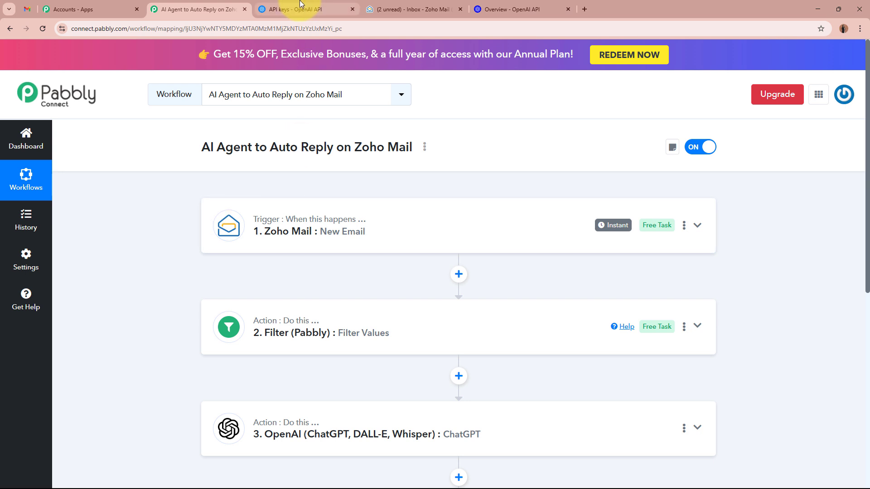
left_click(384, 9)
left_click(278, 185)
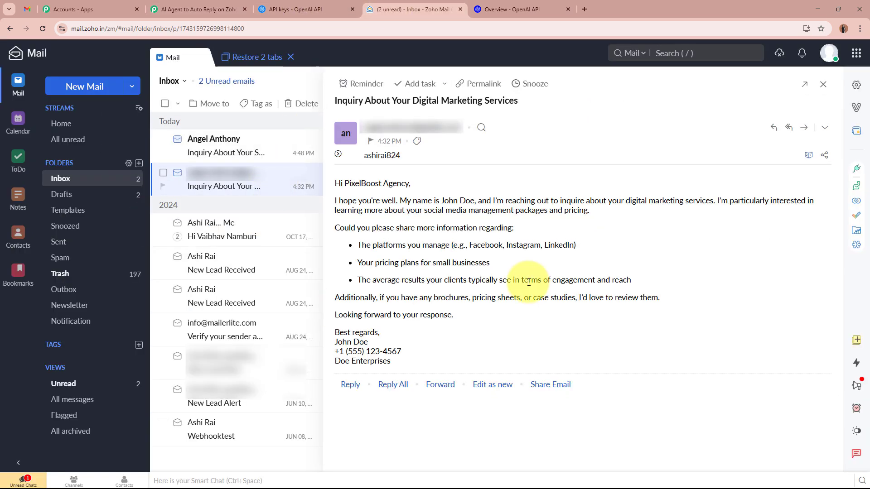
Switch back to Pabbly Connect and review the workflow from the Zoho Mail trigger to the Send Email action.
left_click(222, 9)
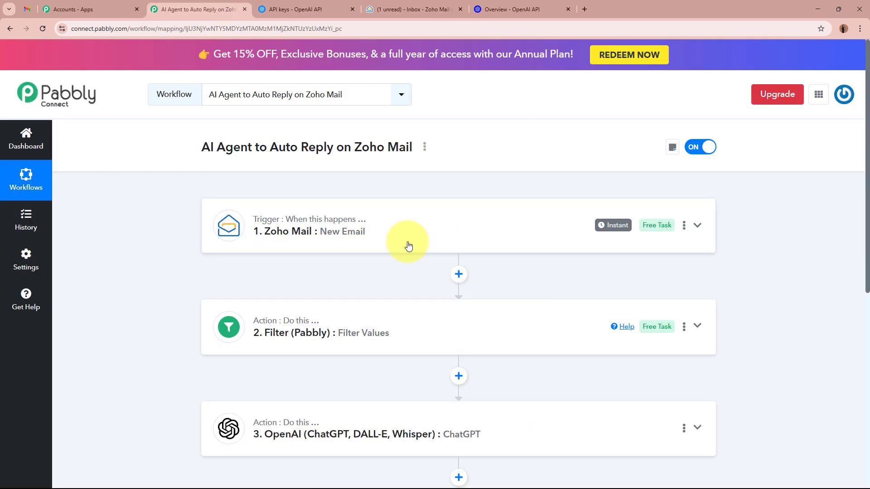
scroll(411, 245, "down", 5)
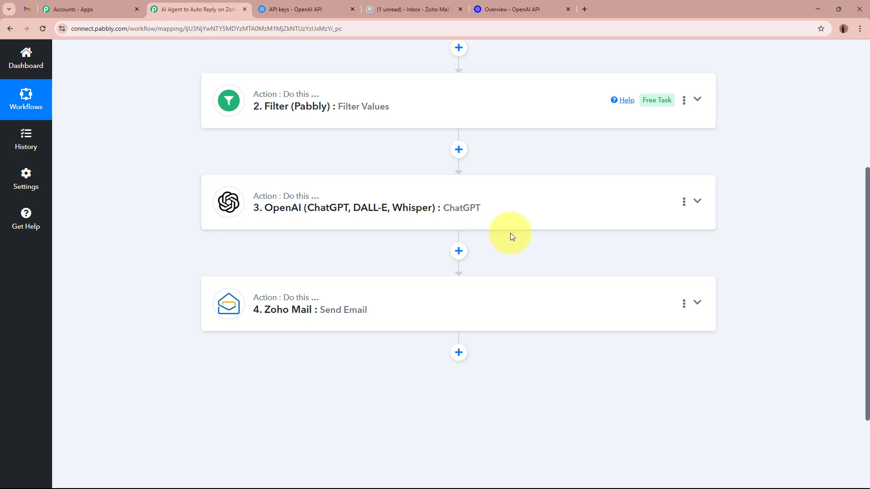
scroll(510, 233, "down", 2)
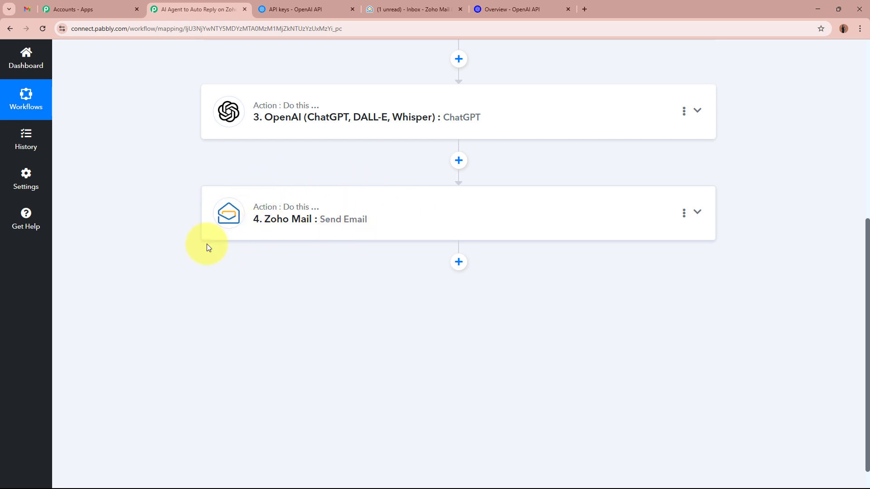
scroll(342, 232, "up", 7)
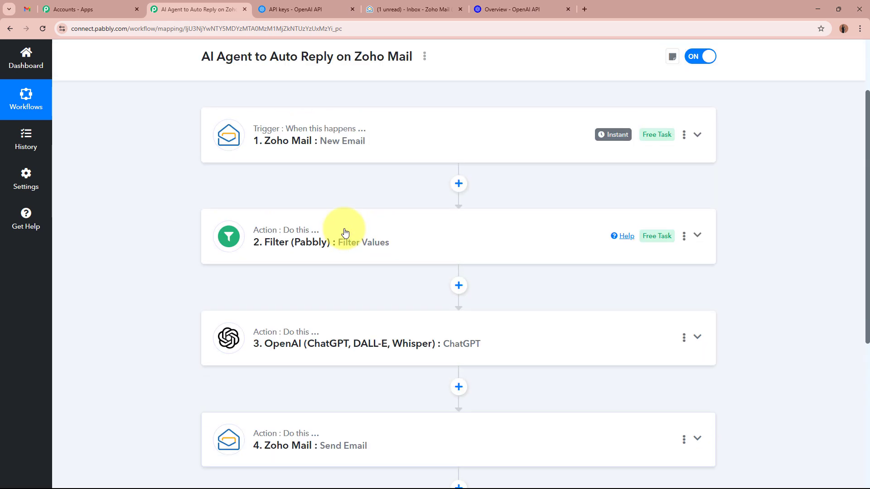